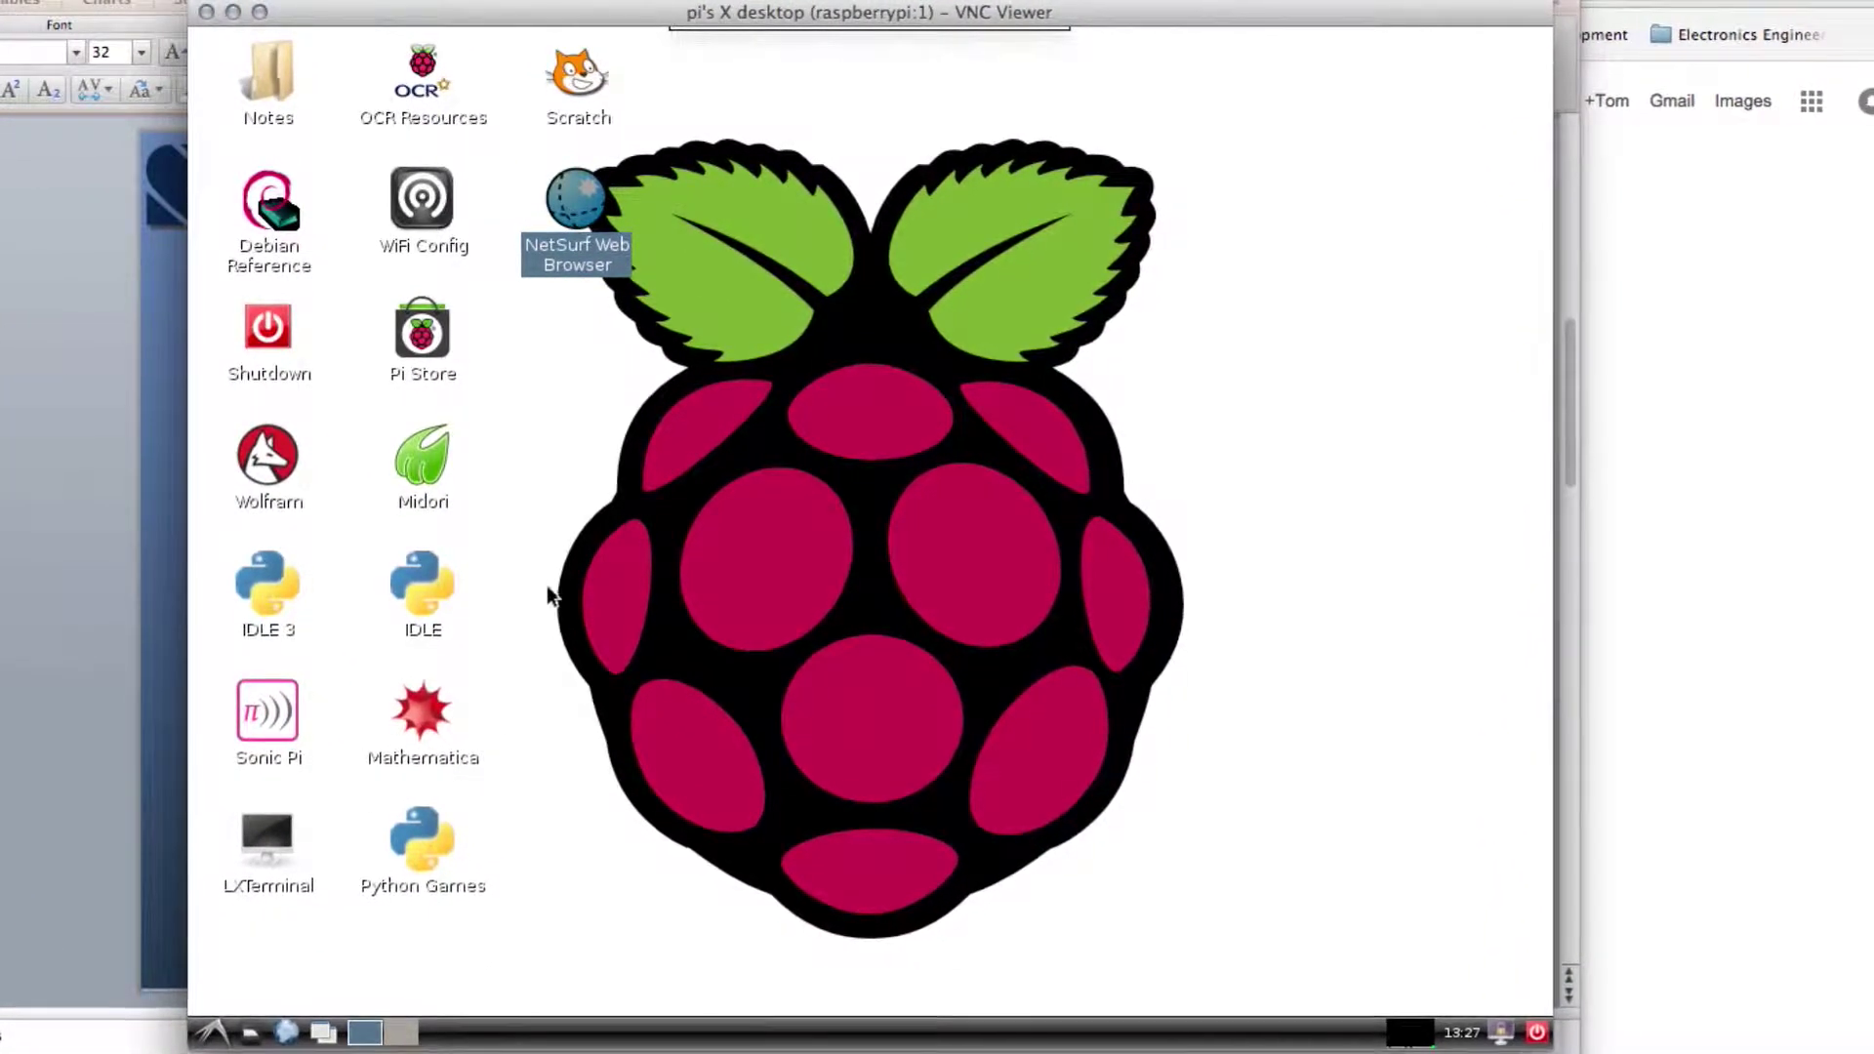
# - Open LXTerminal on the Pi desktop and run sudo raspi-config
pyautogui.doubleClick(262, 830)
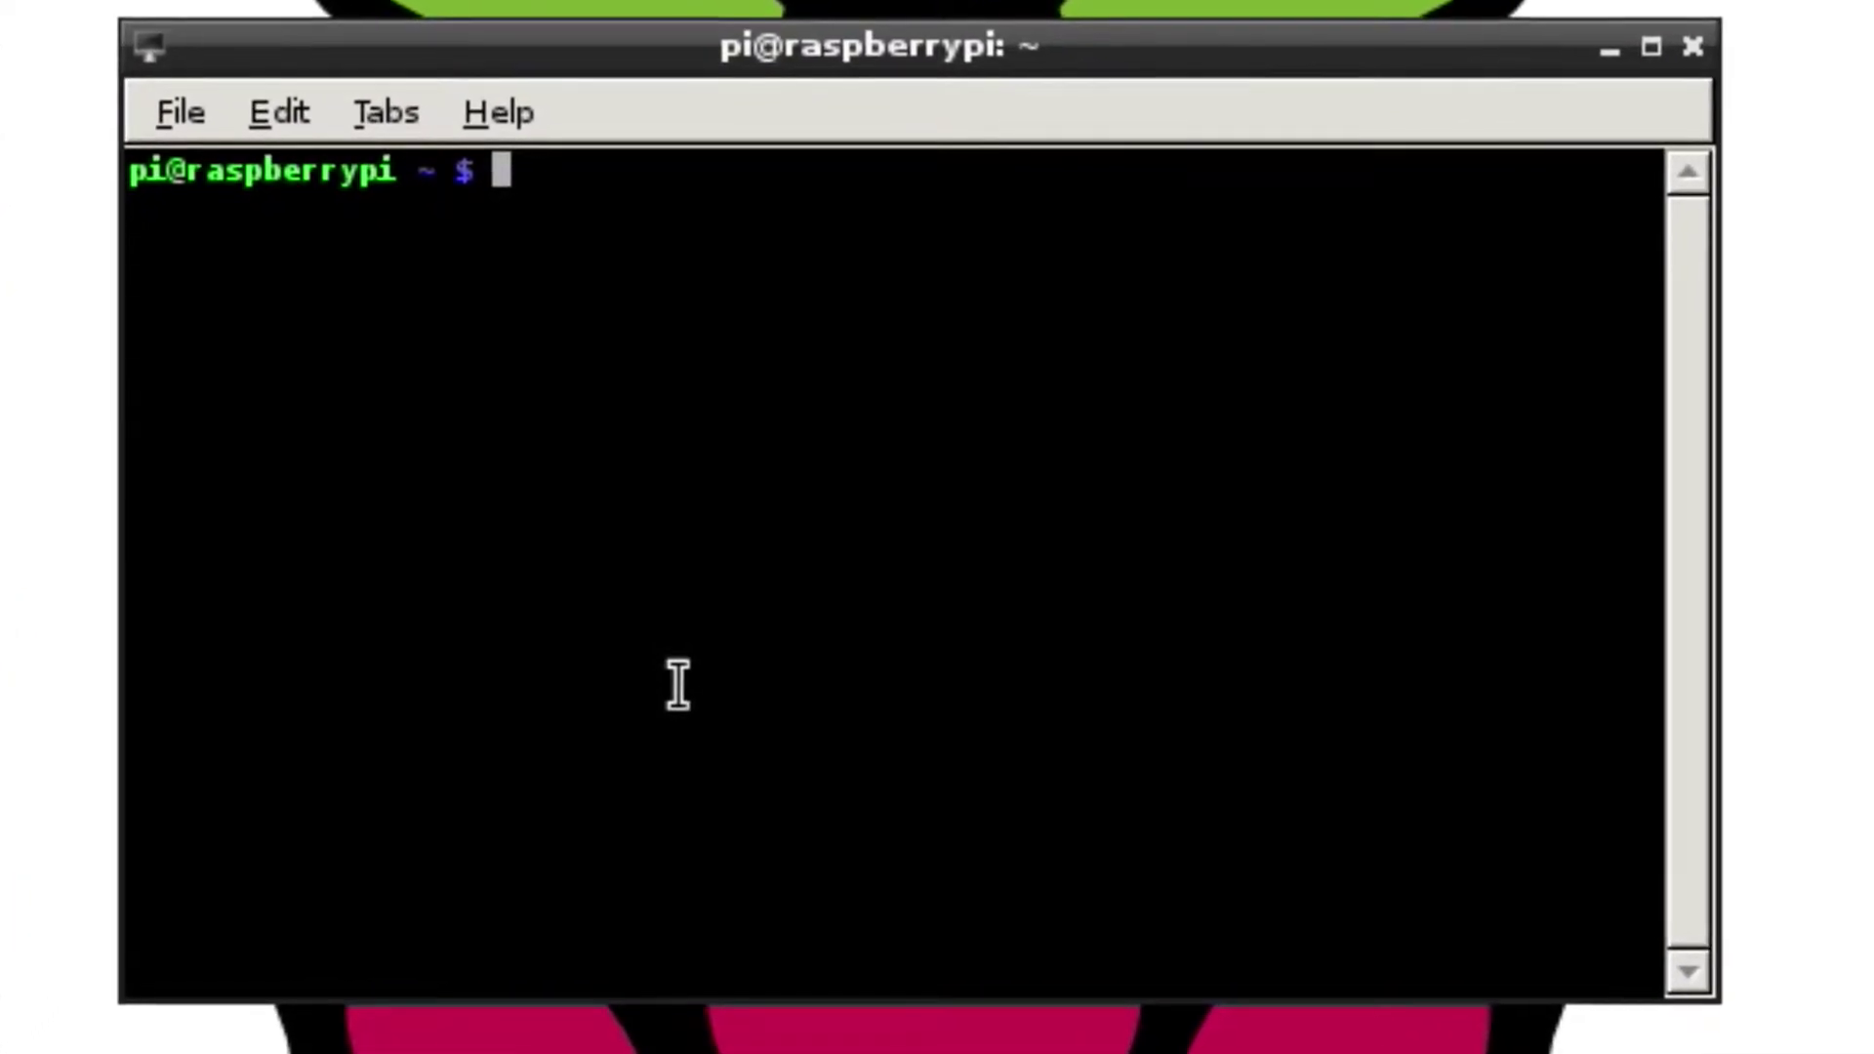
pyautogui.write('sudo ')
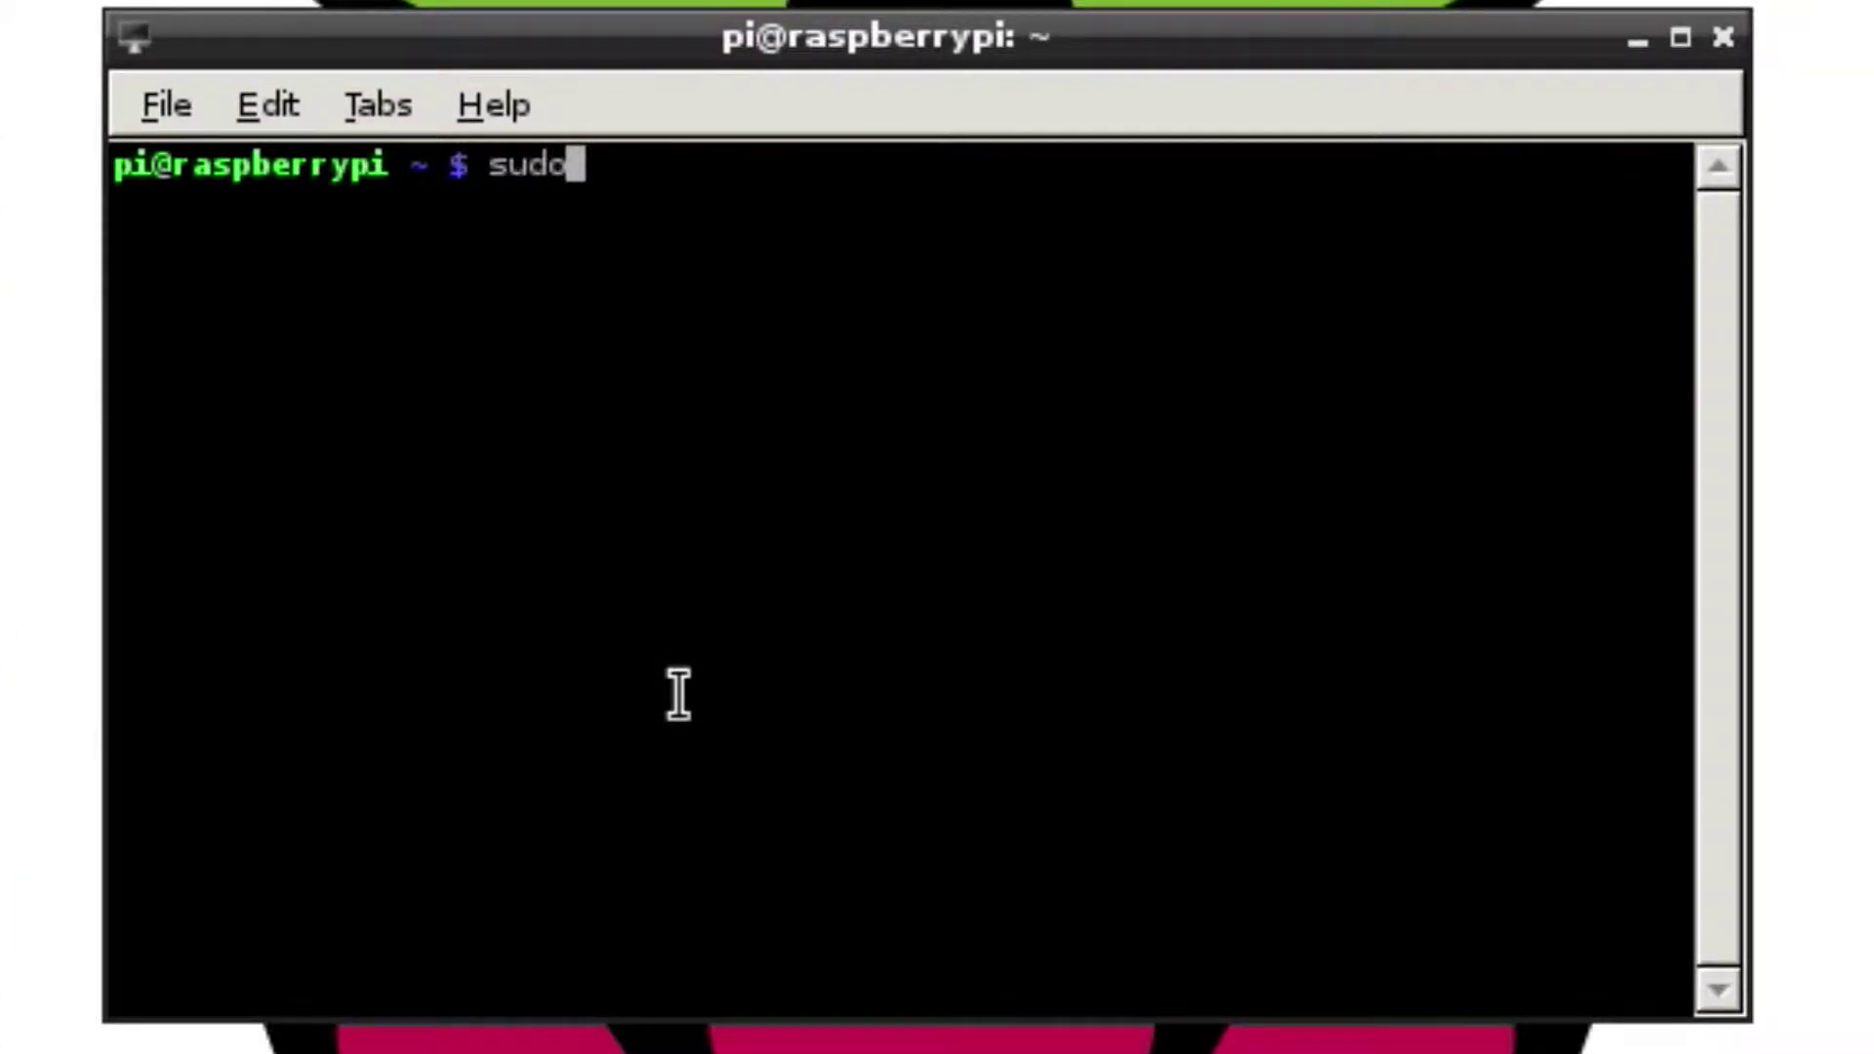
pyautogui.write('raspi')
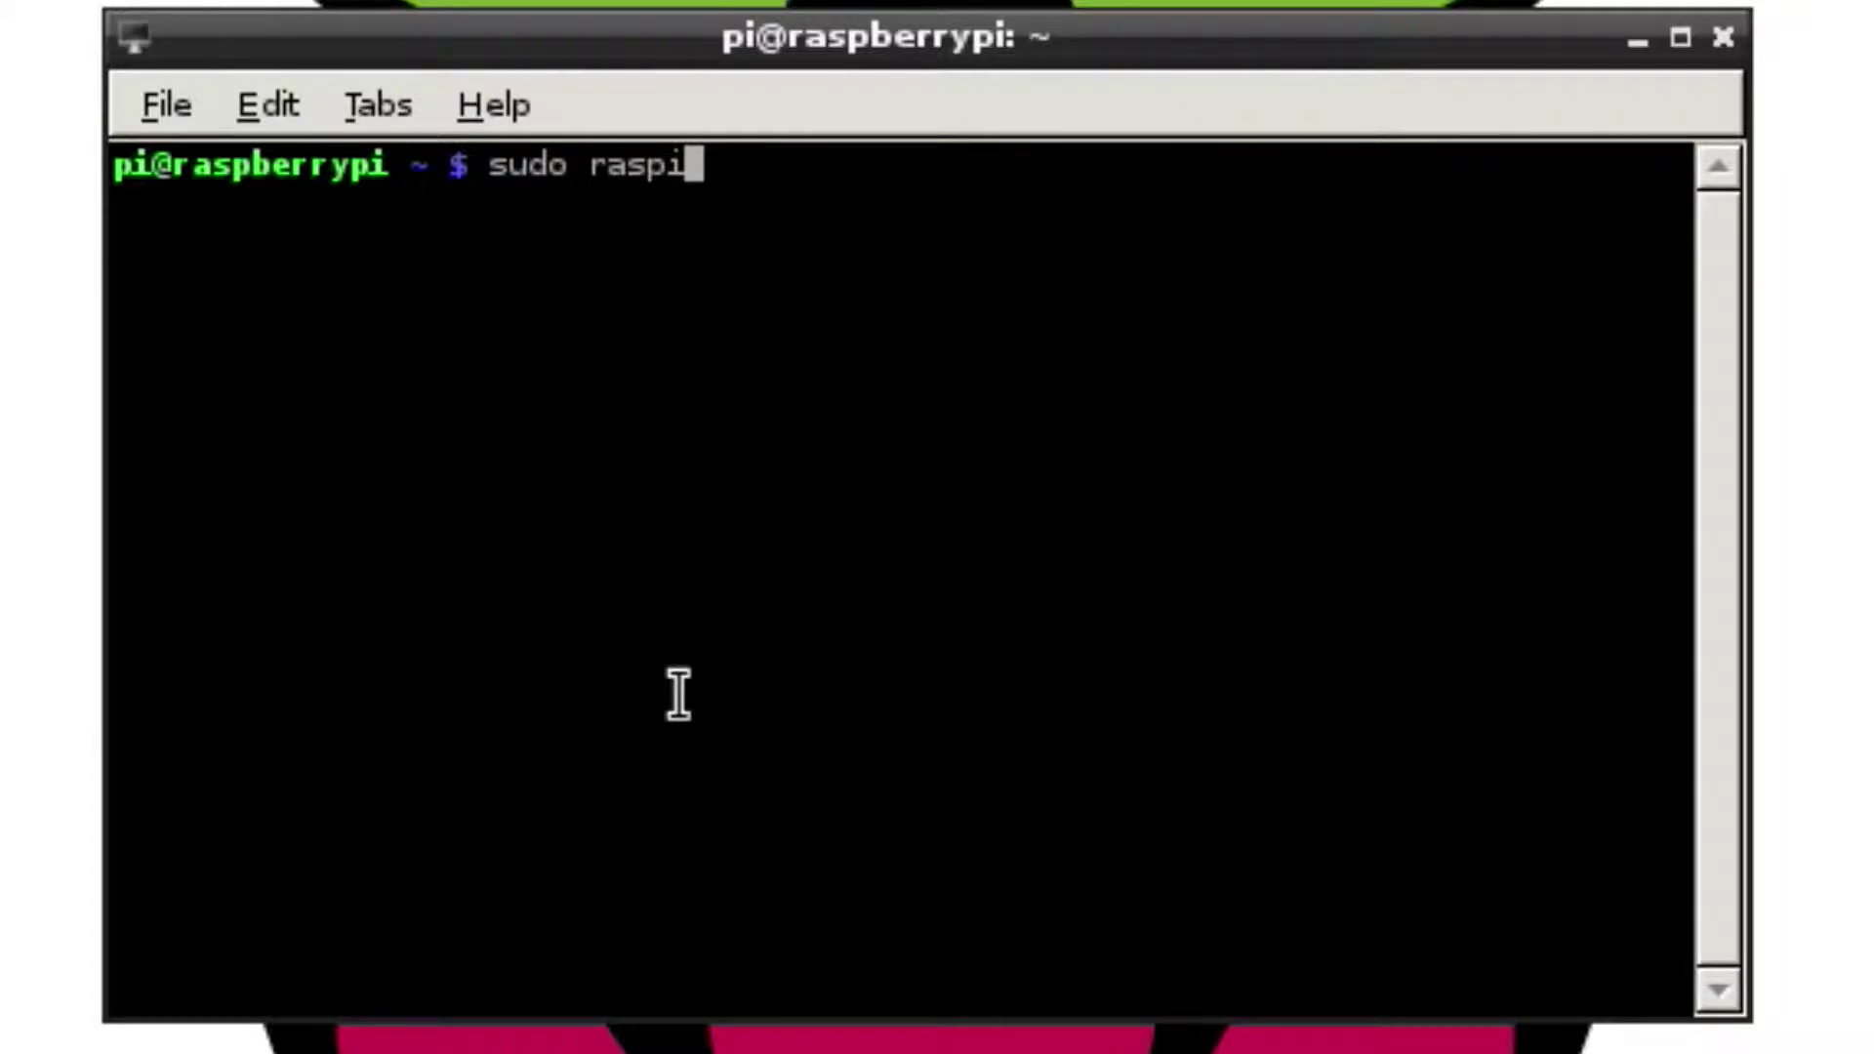
pyautogui.write('-co')
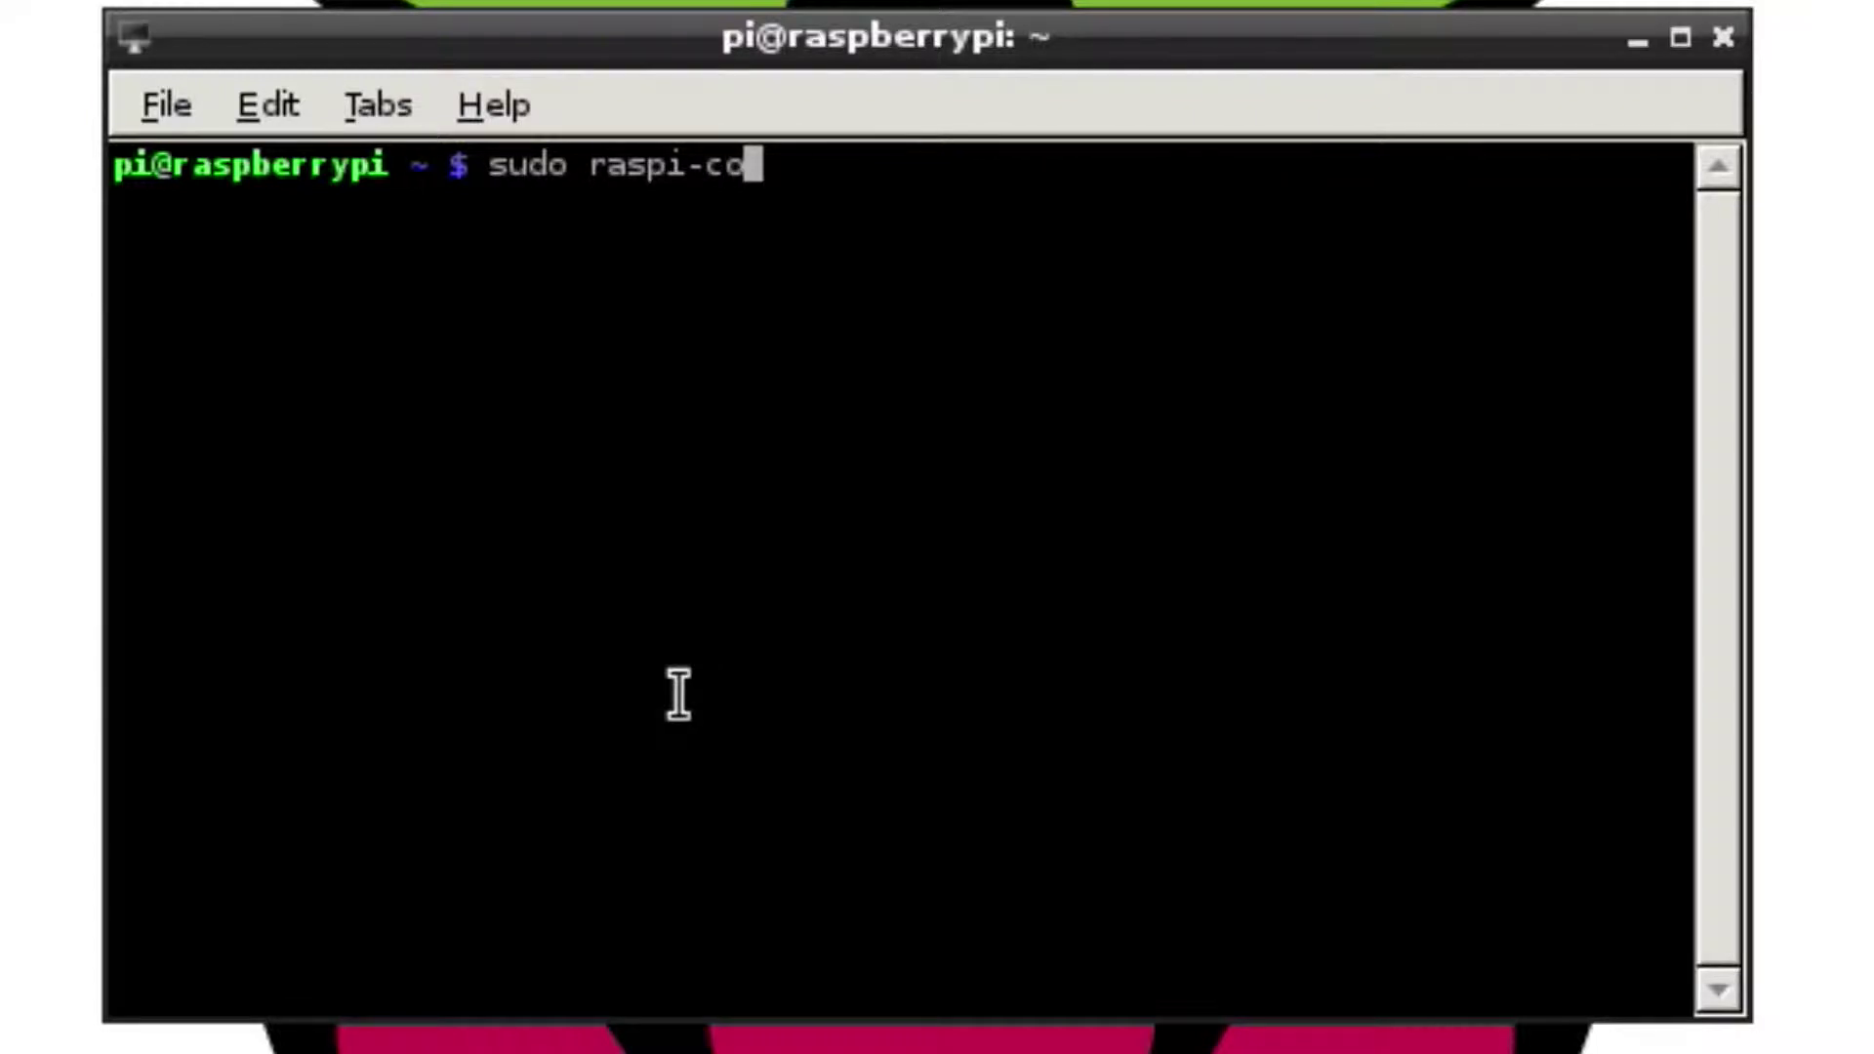
pyautogui.write('nfig')
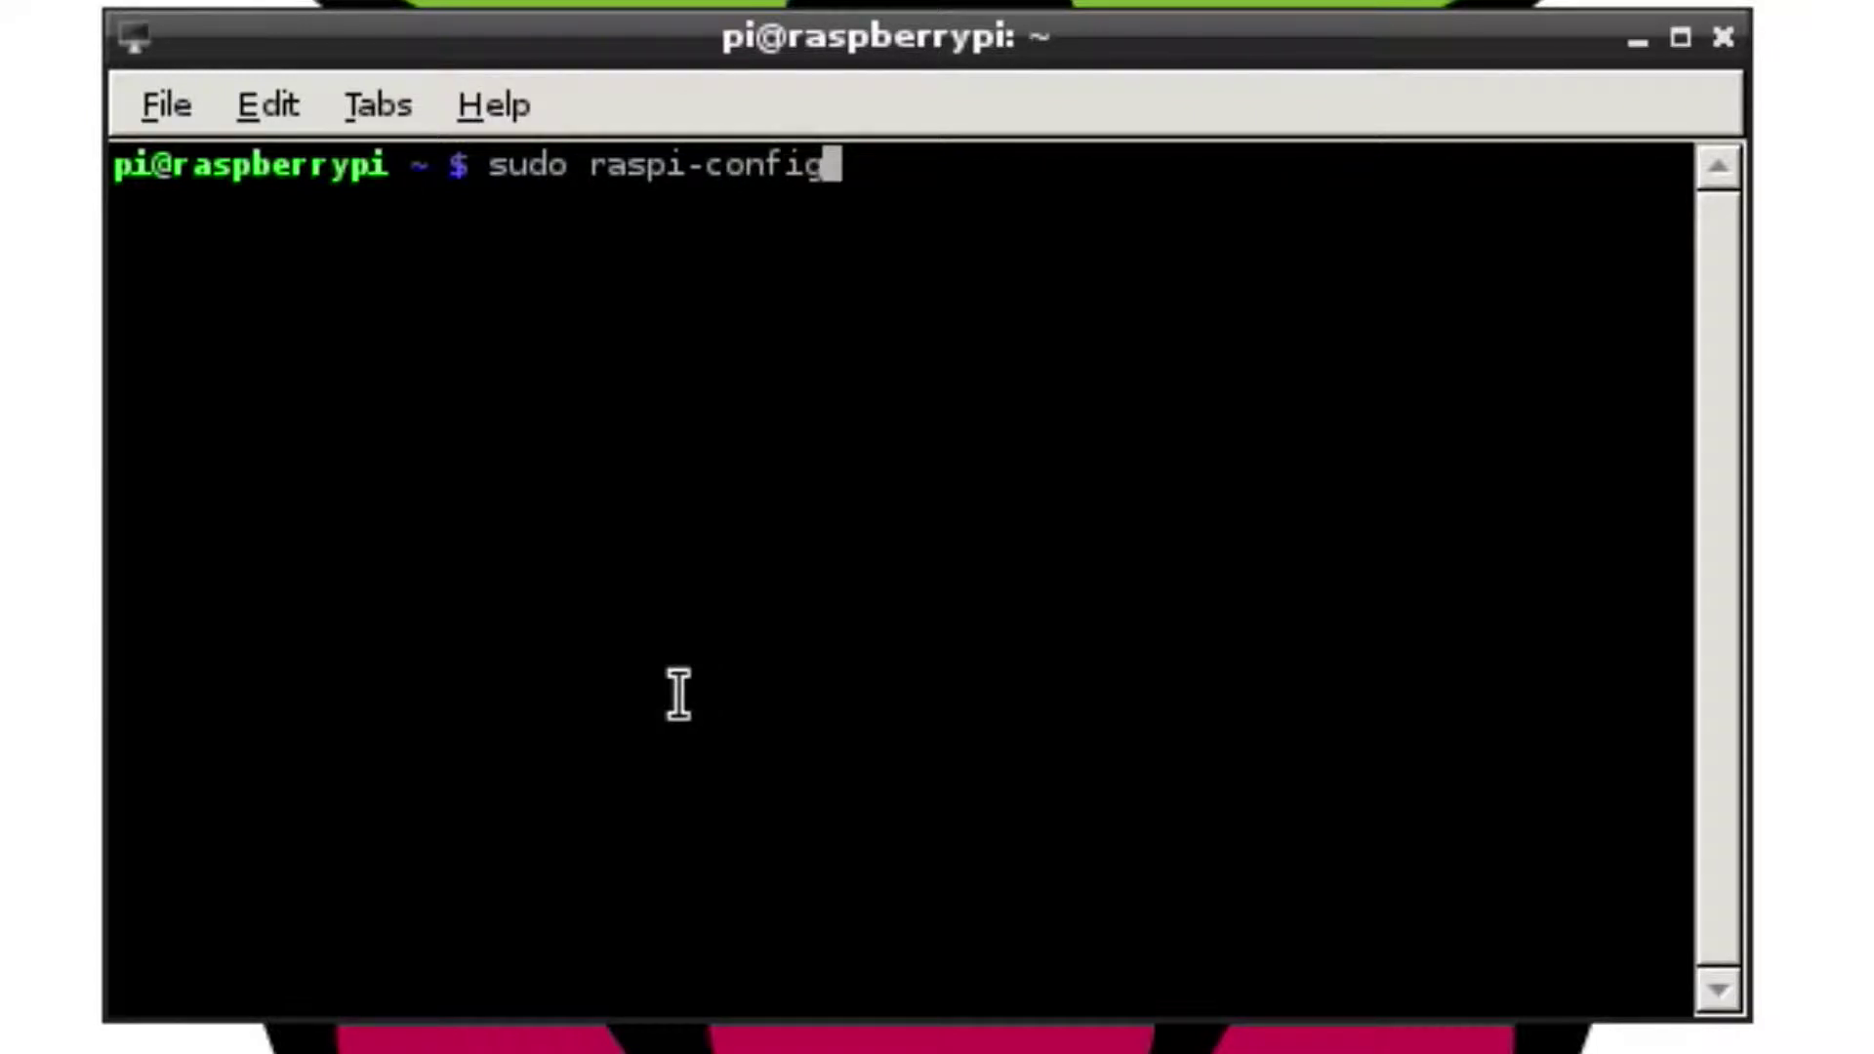
pyautogui.press('Return')
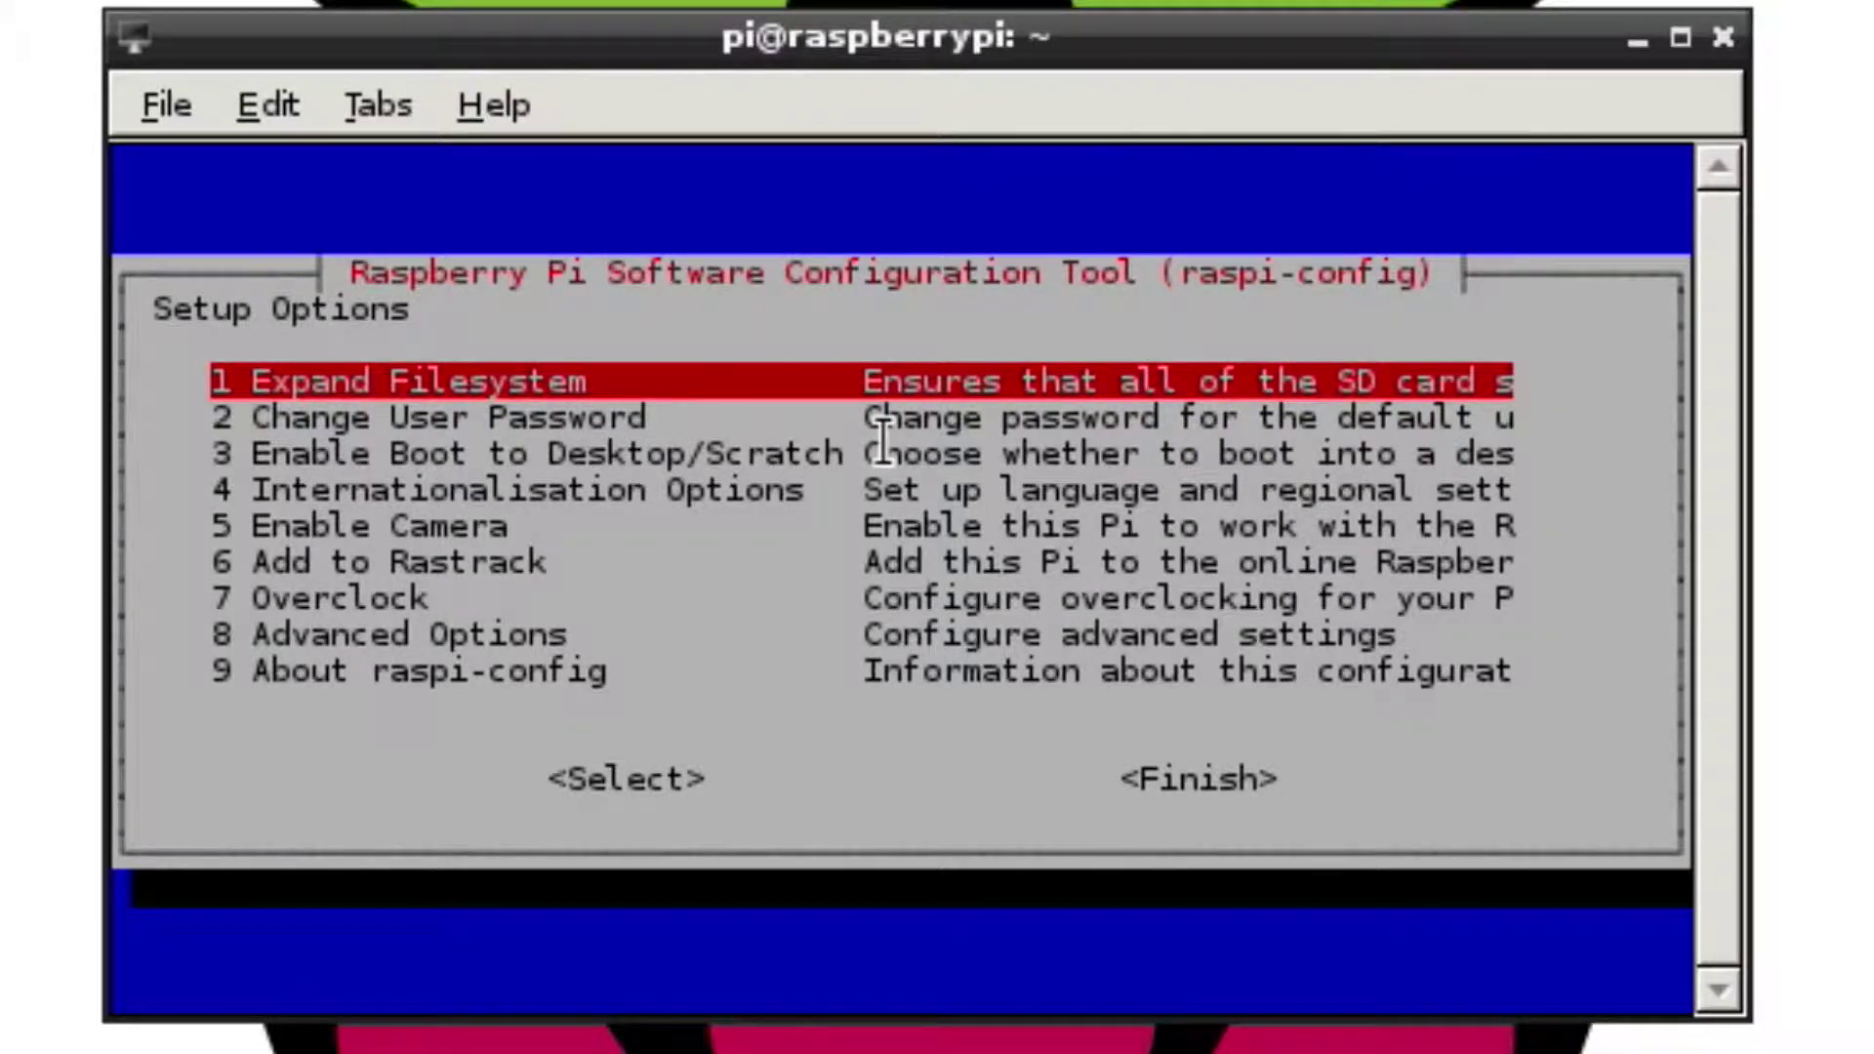
# - Enable the SSH server under 8 Advanced Options > A4 SSH and dismiss the confirmation
pyautogui.press('Down')
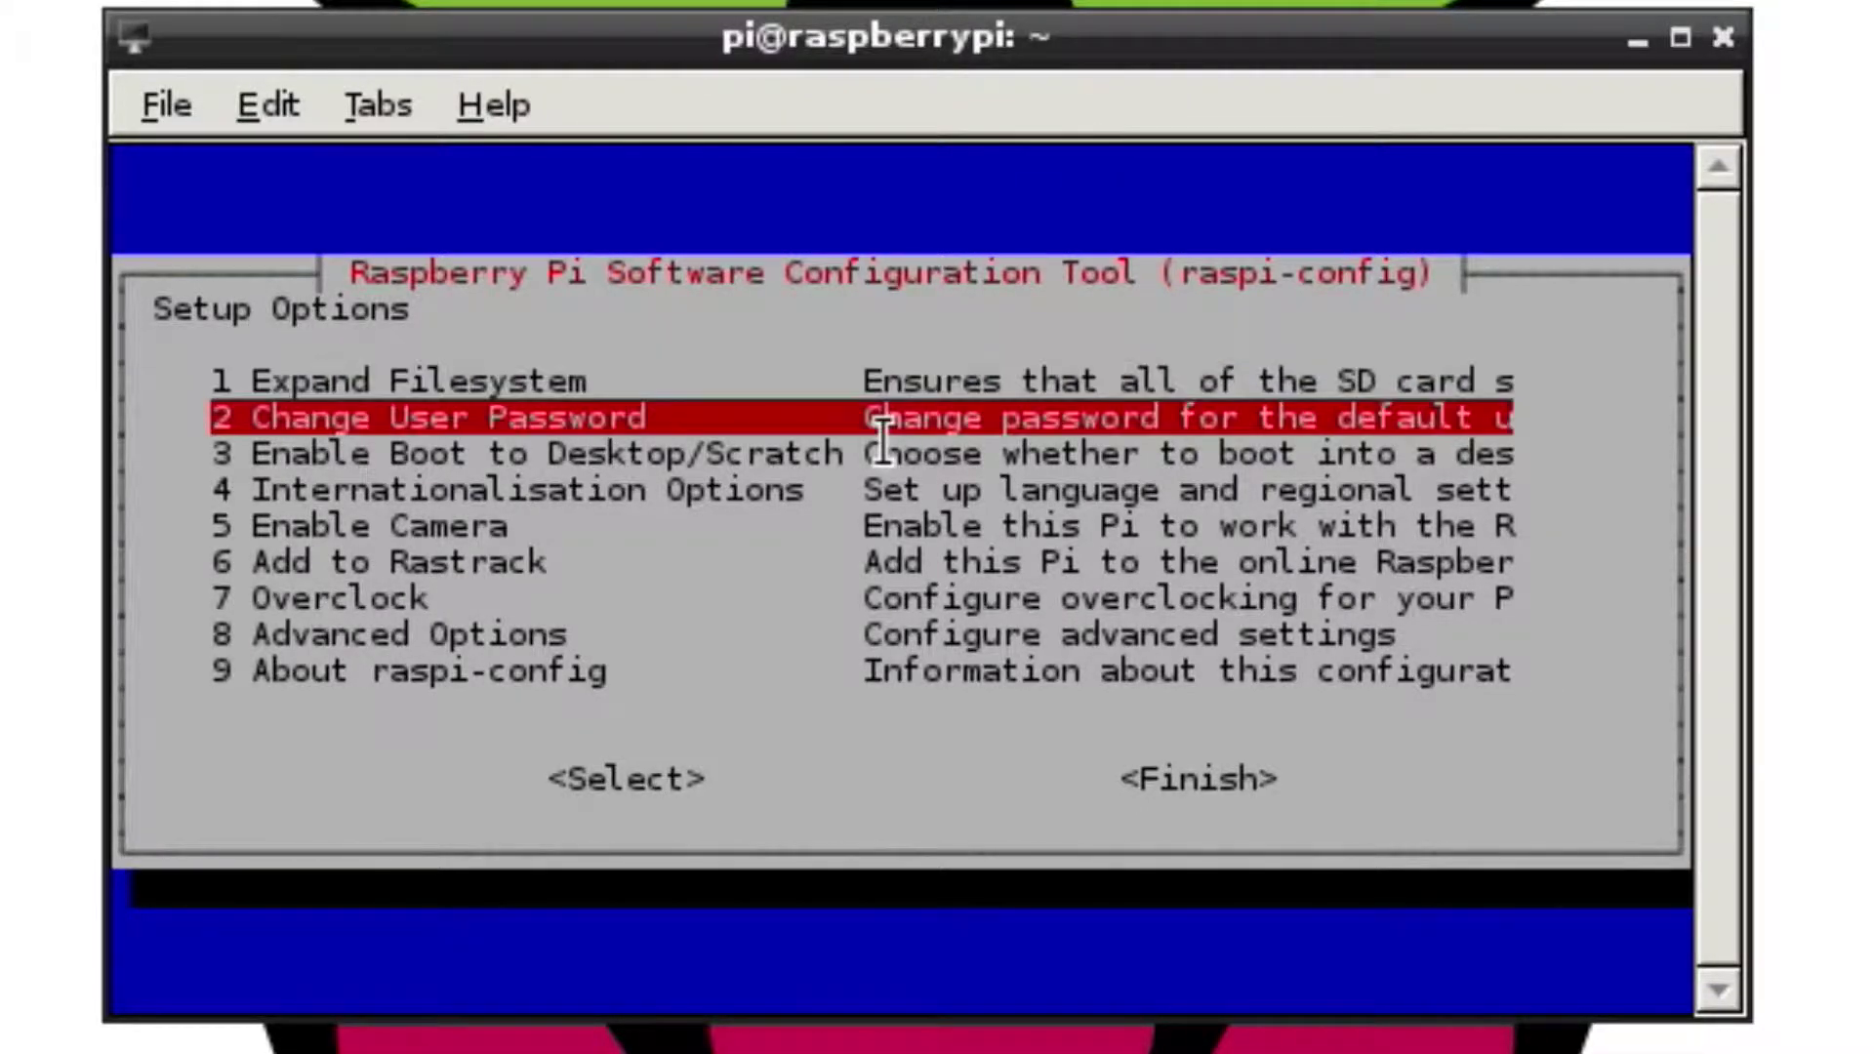
pyautogui.press('Down')
pyautogui.press('Down')
pyautogui.press('Down')
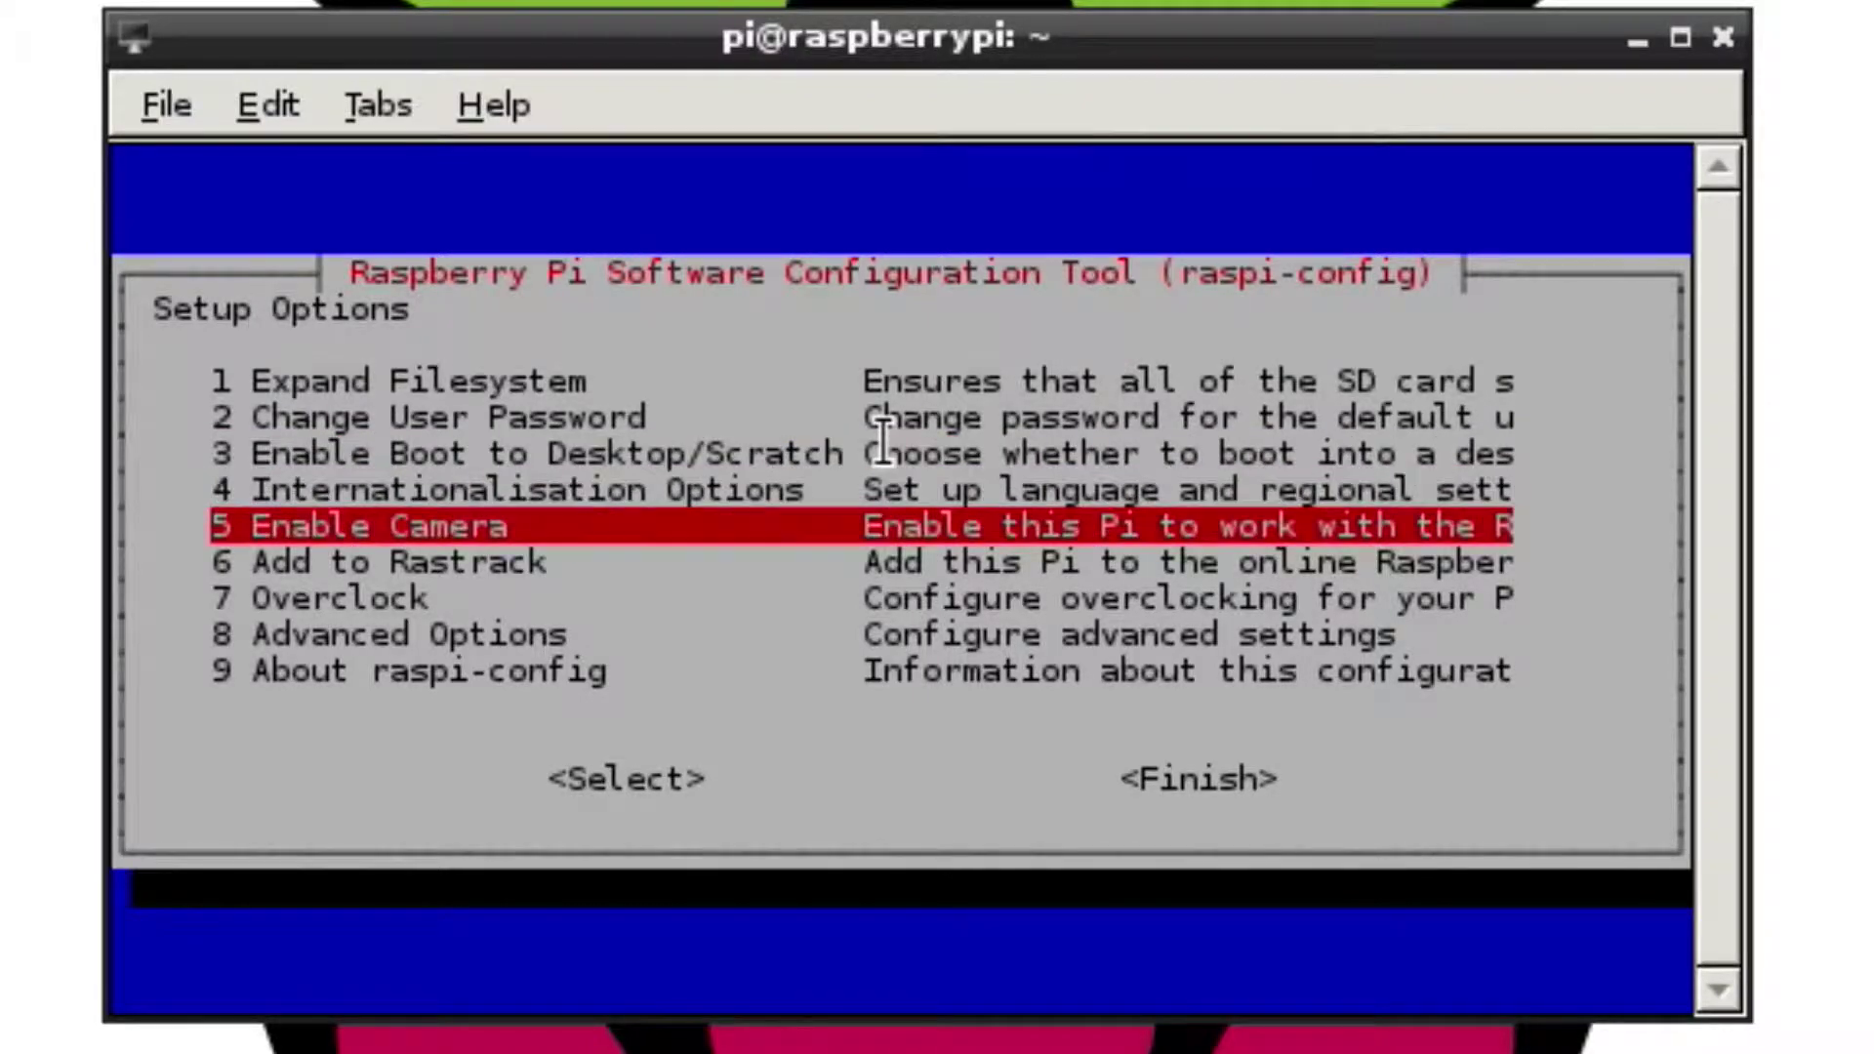
pyautogui.press('Down')
pyautogui.press('Down')
pyautogui.press('Down')
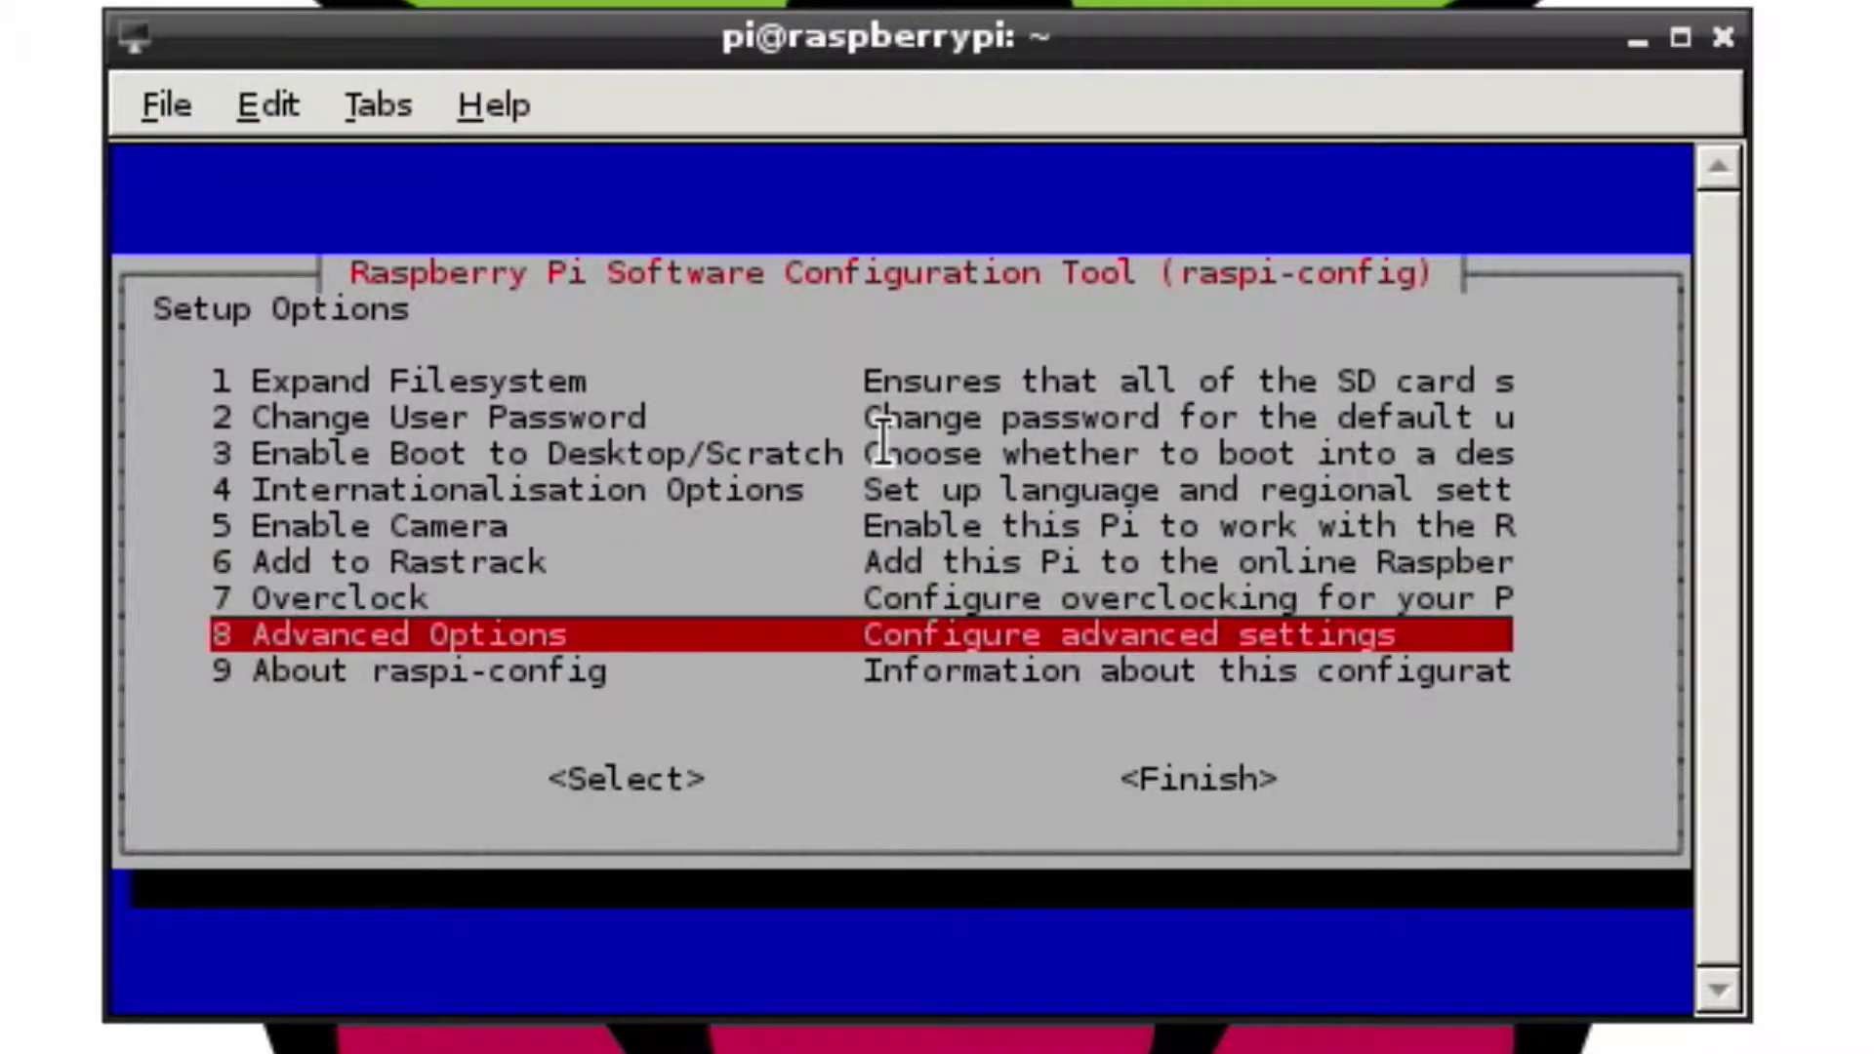
pyautogui.press('Return')
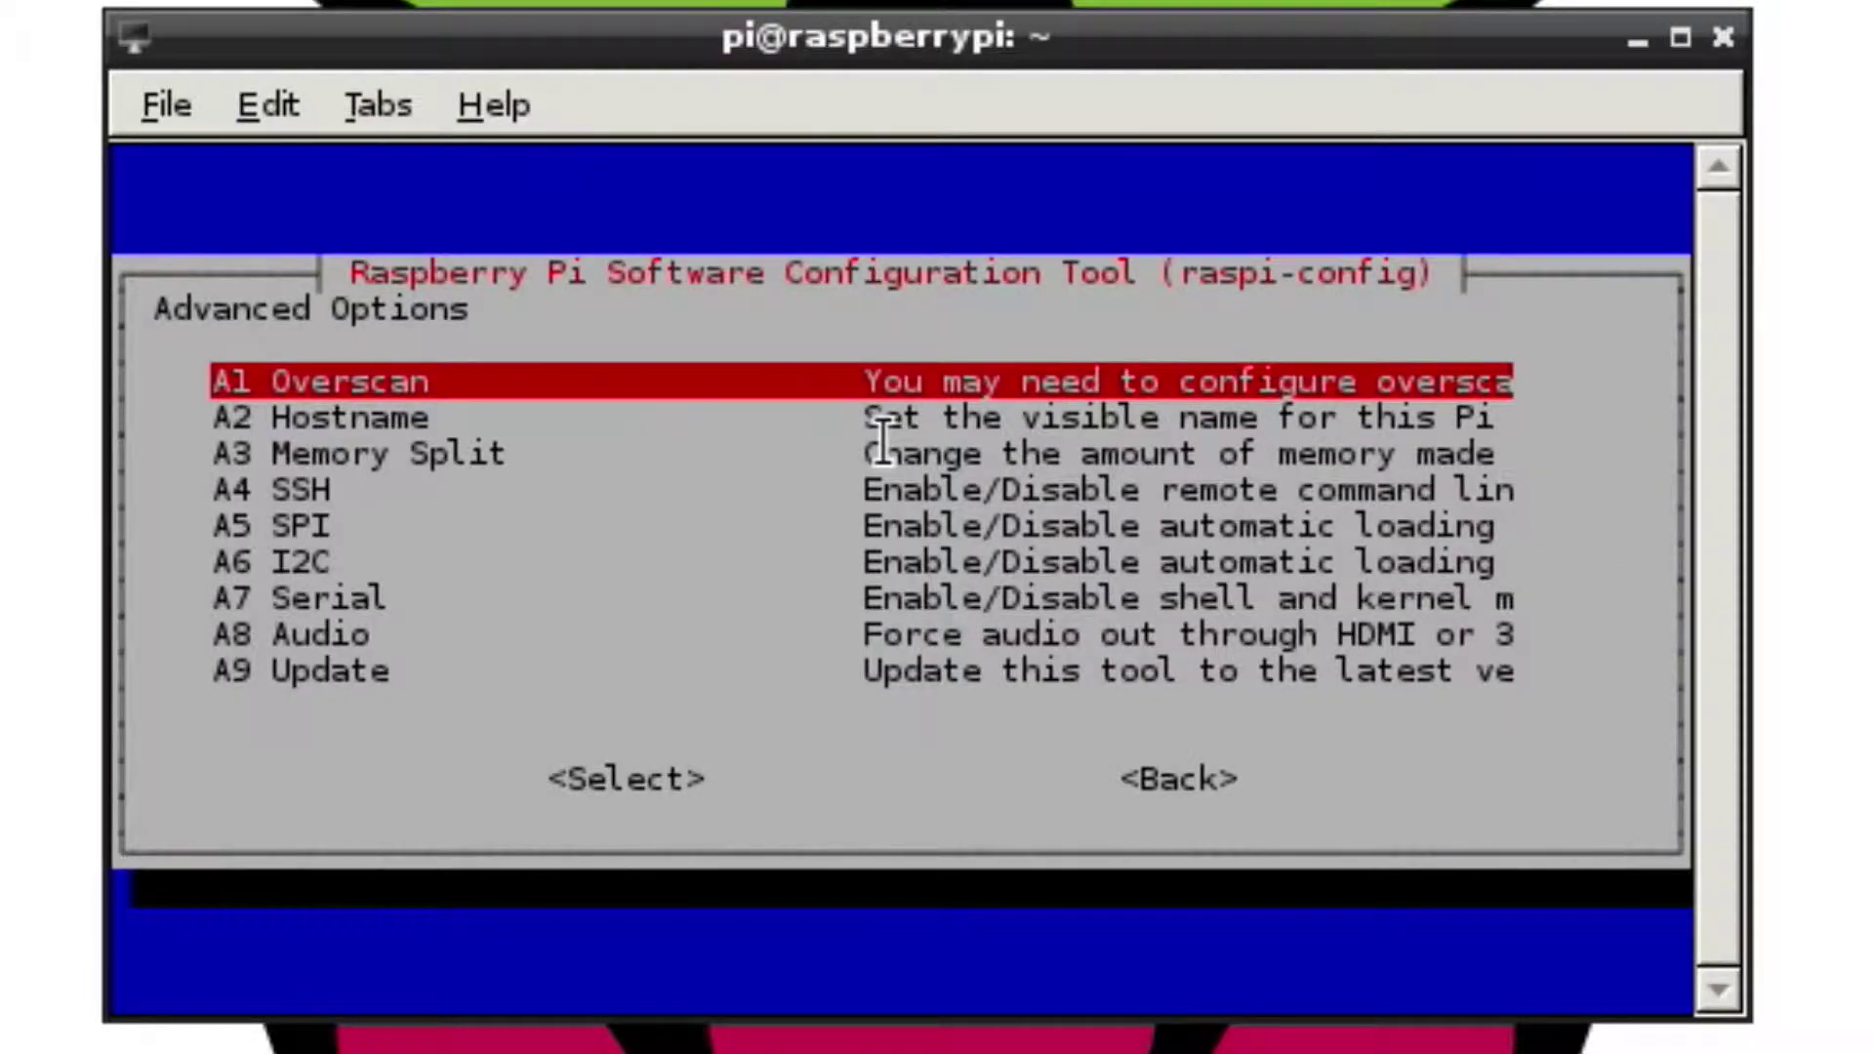
pyautogui.press('Down')
pyautogui.press('Down')
pyautogui.press('Down')
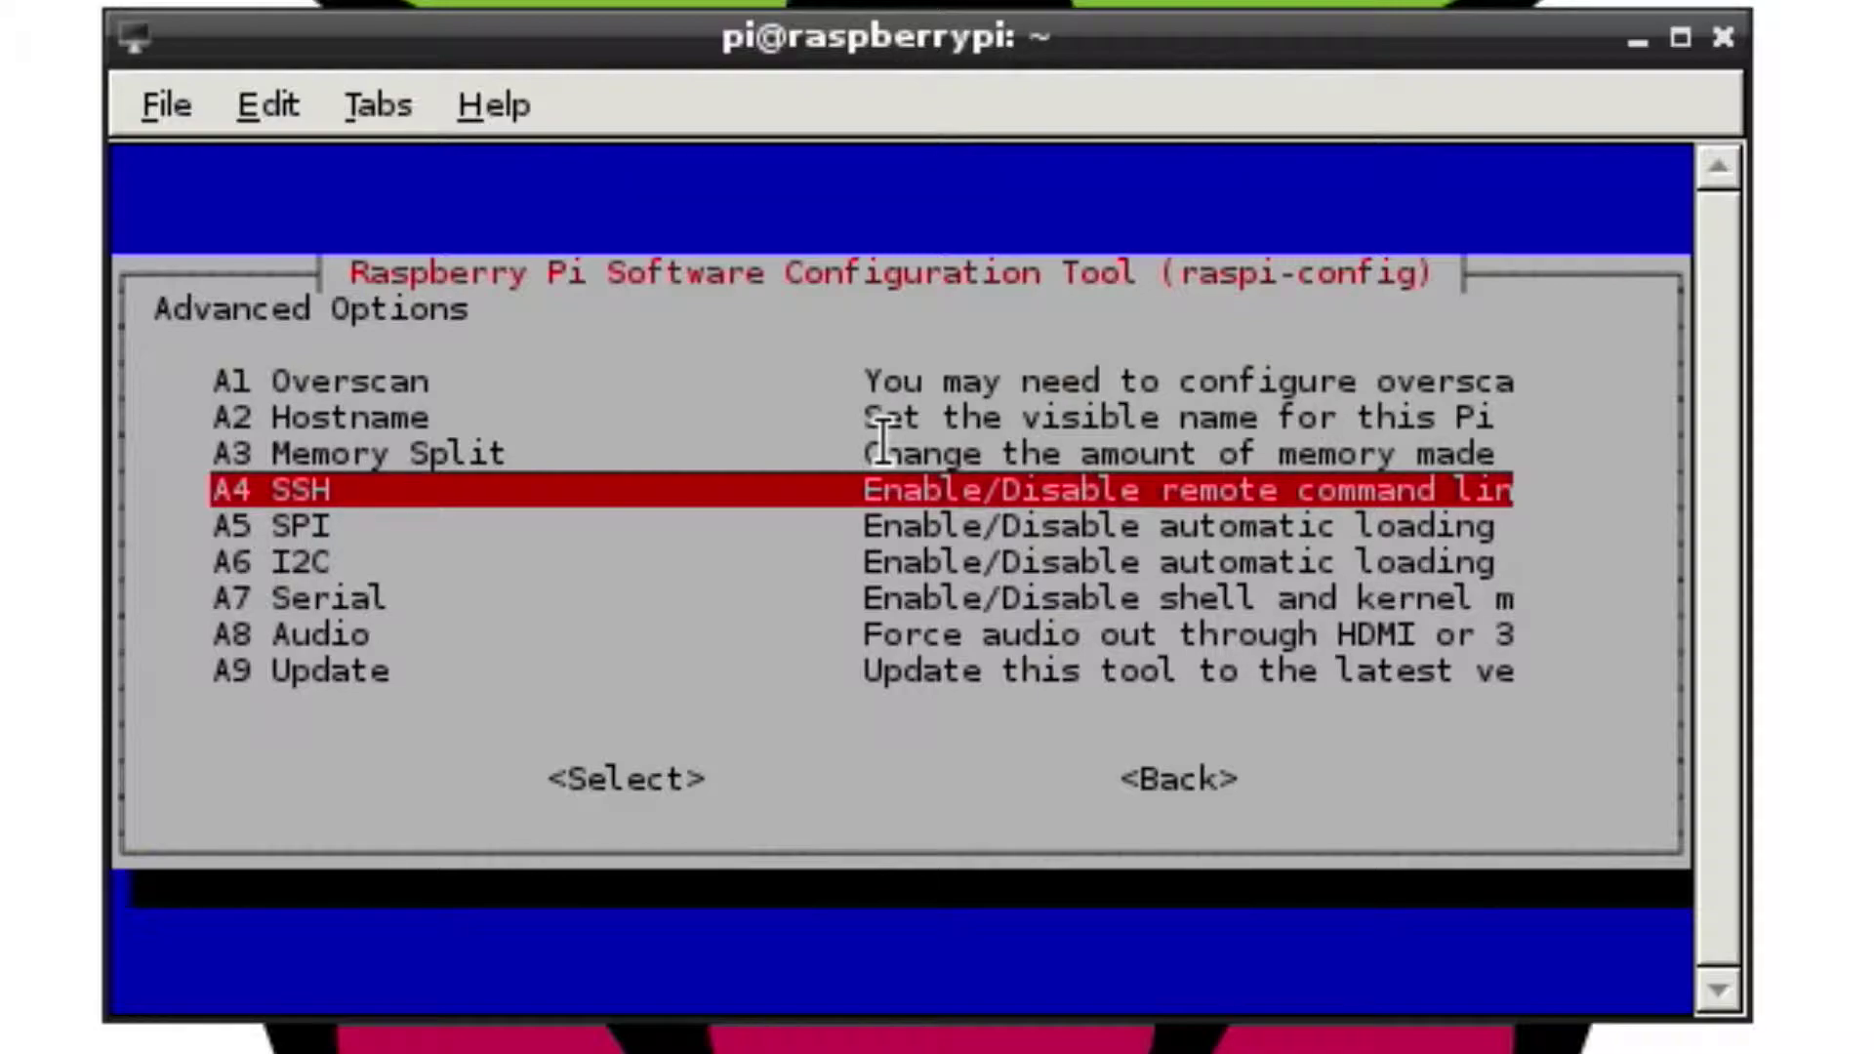
pyautogui.press('Return')
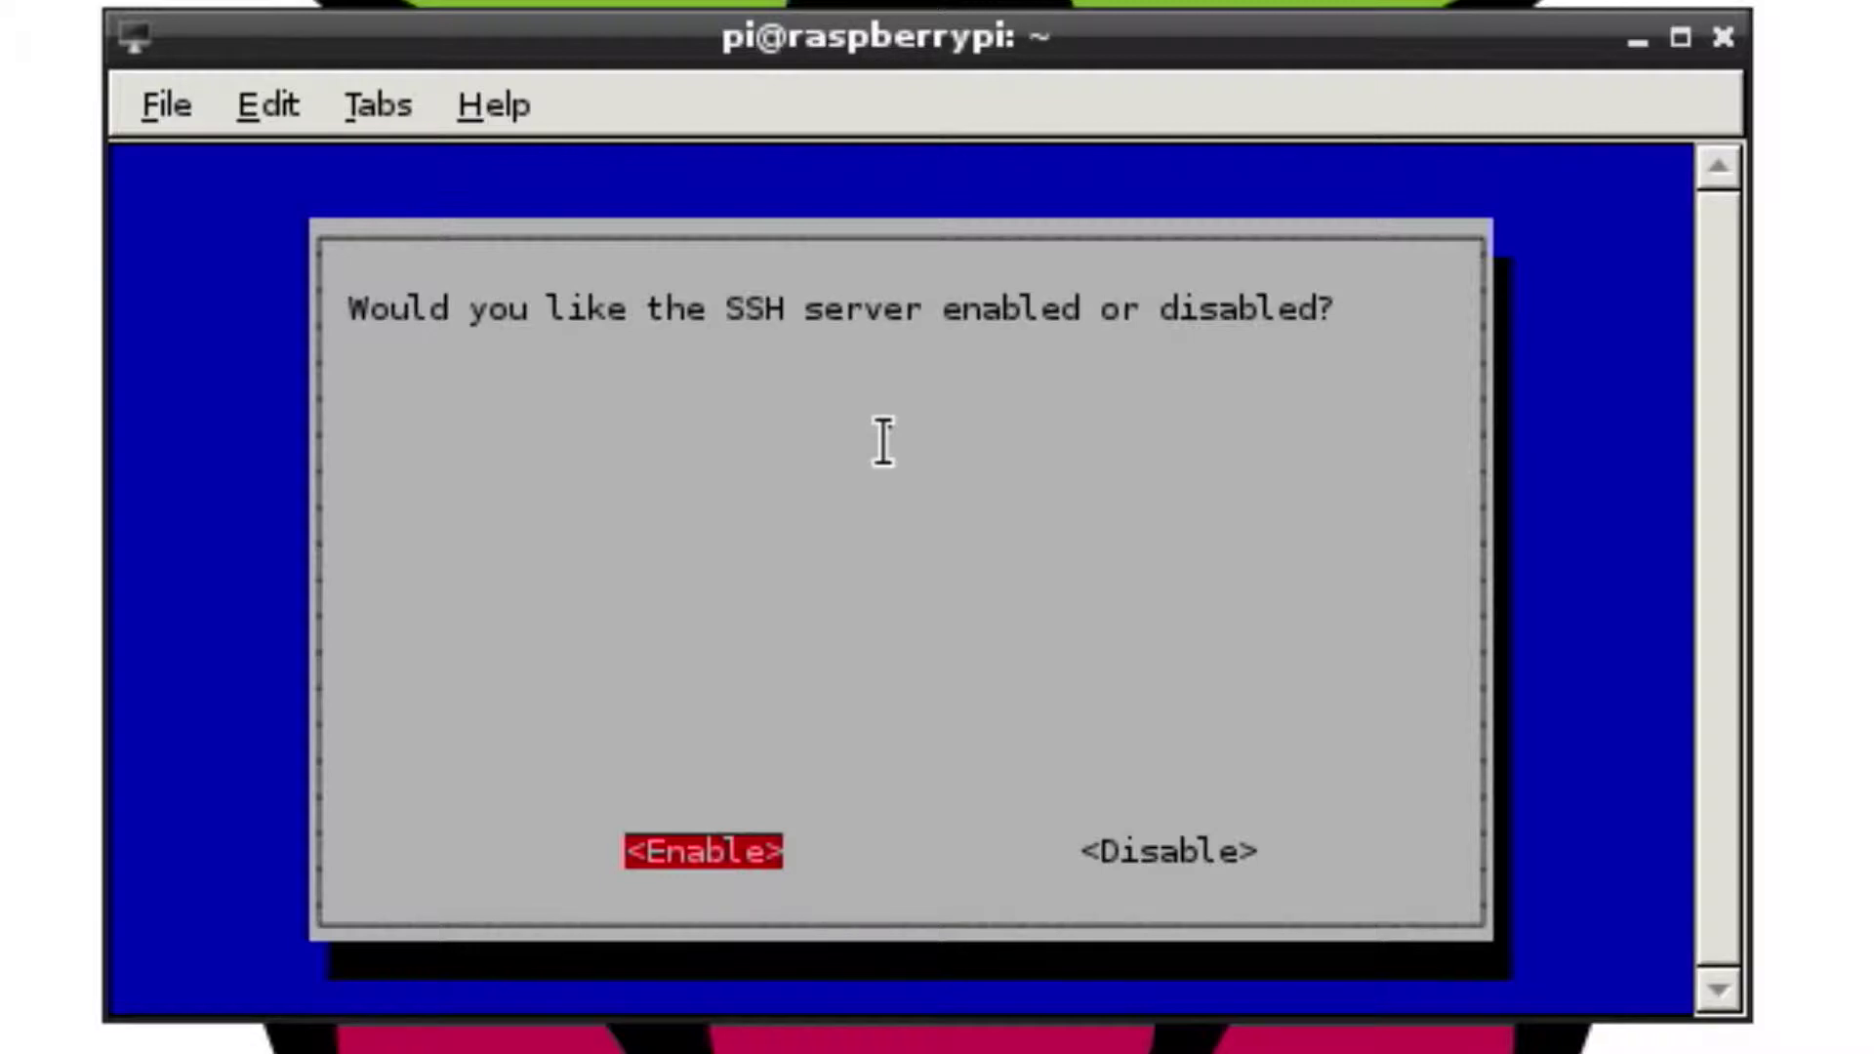
pyautogui.press('Right')
pyautogui.press('Left')
pyautogui.press('Return')
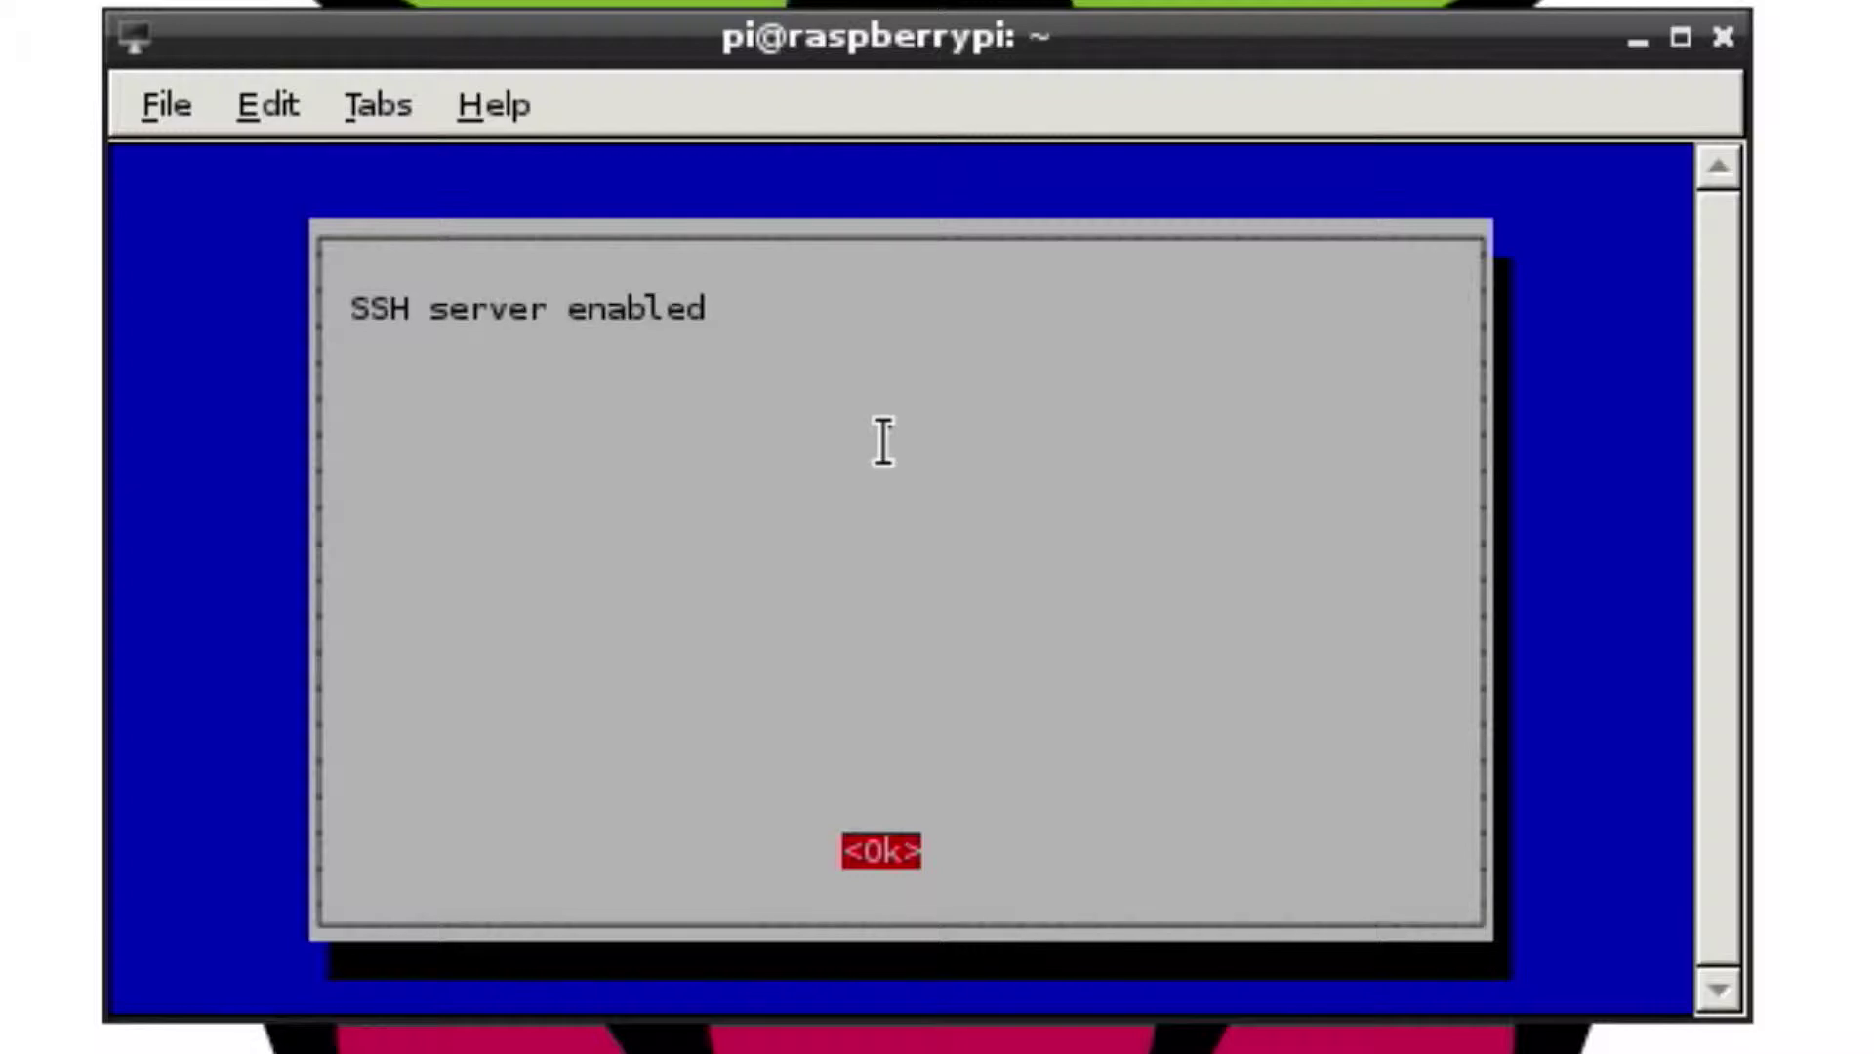
pyautogui.press('Return')
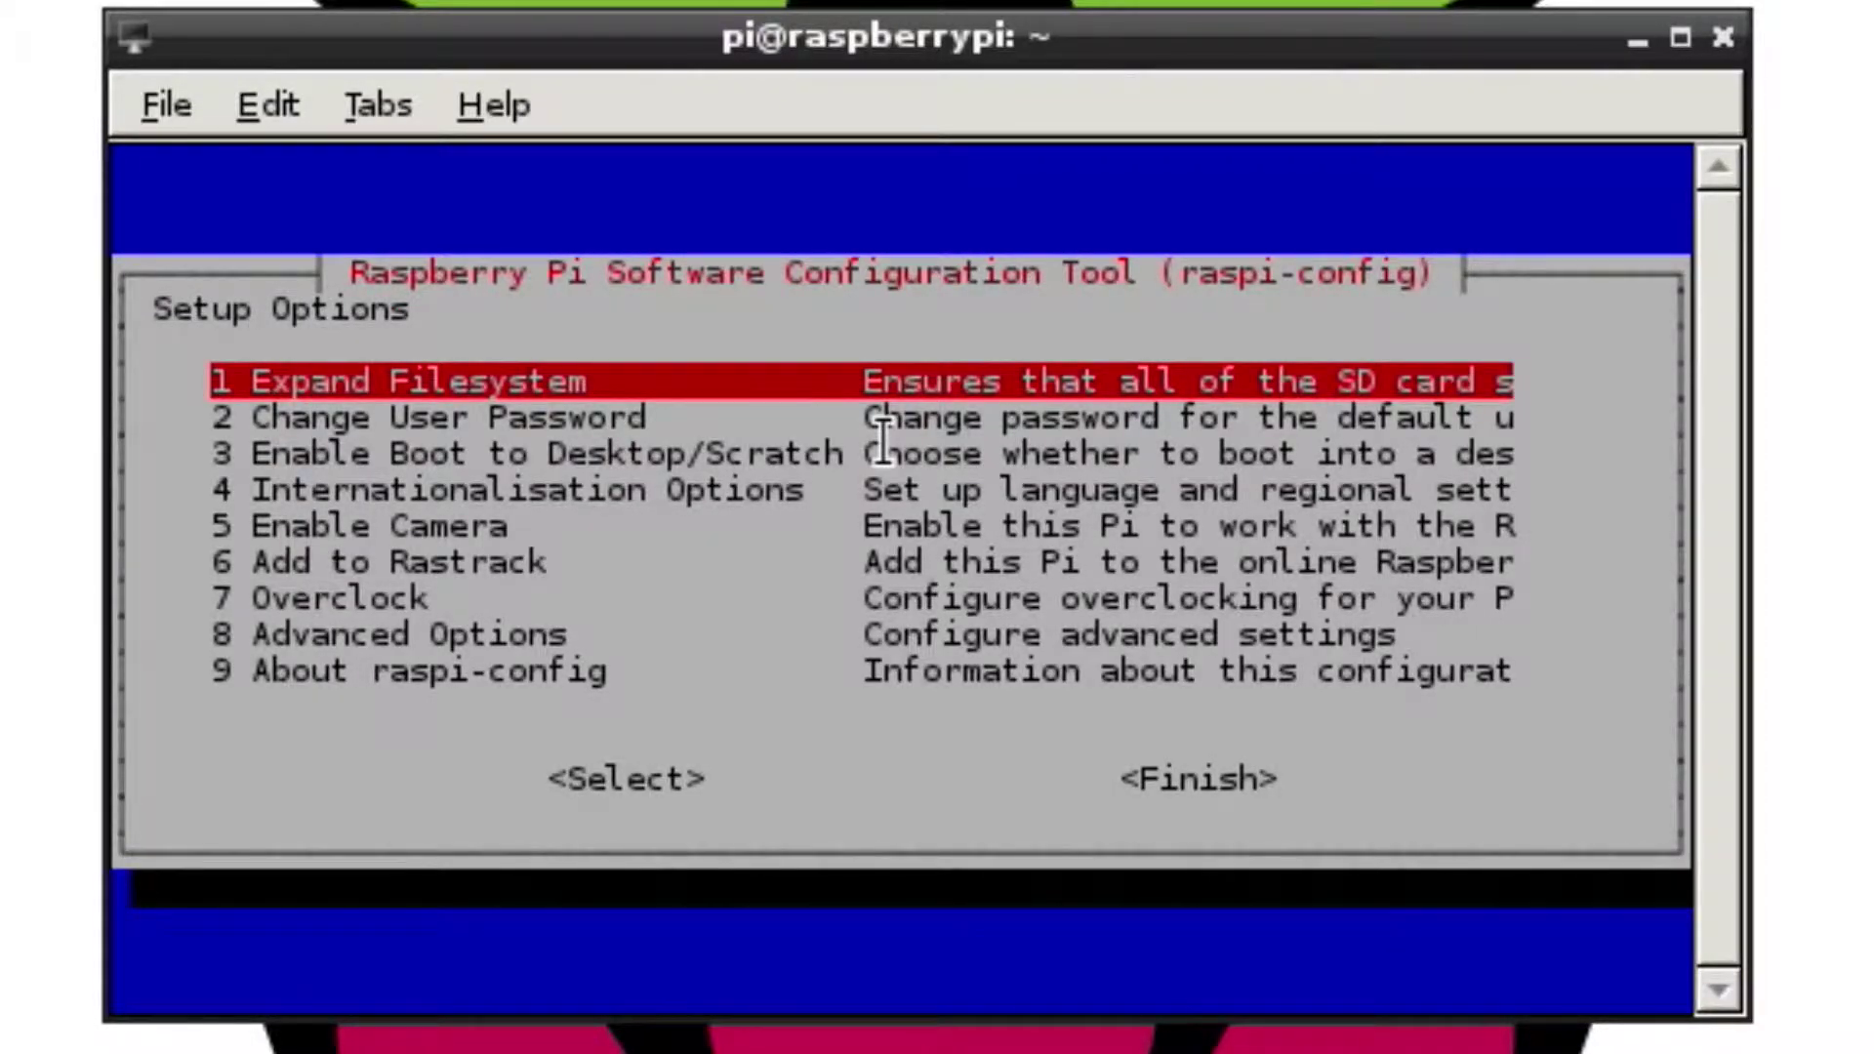
# - Set 3 Enable Boot to Desktop/Scratch to boot into the graphical Desktop
pyautogui.press('Down')
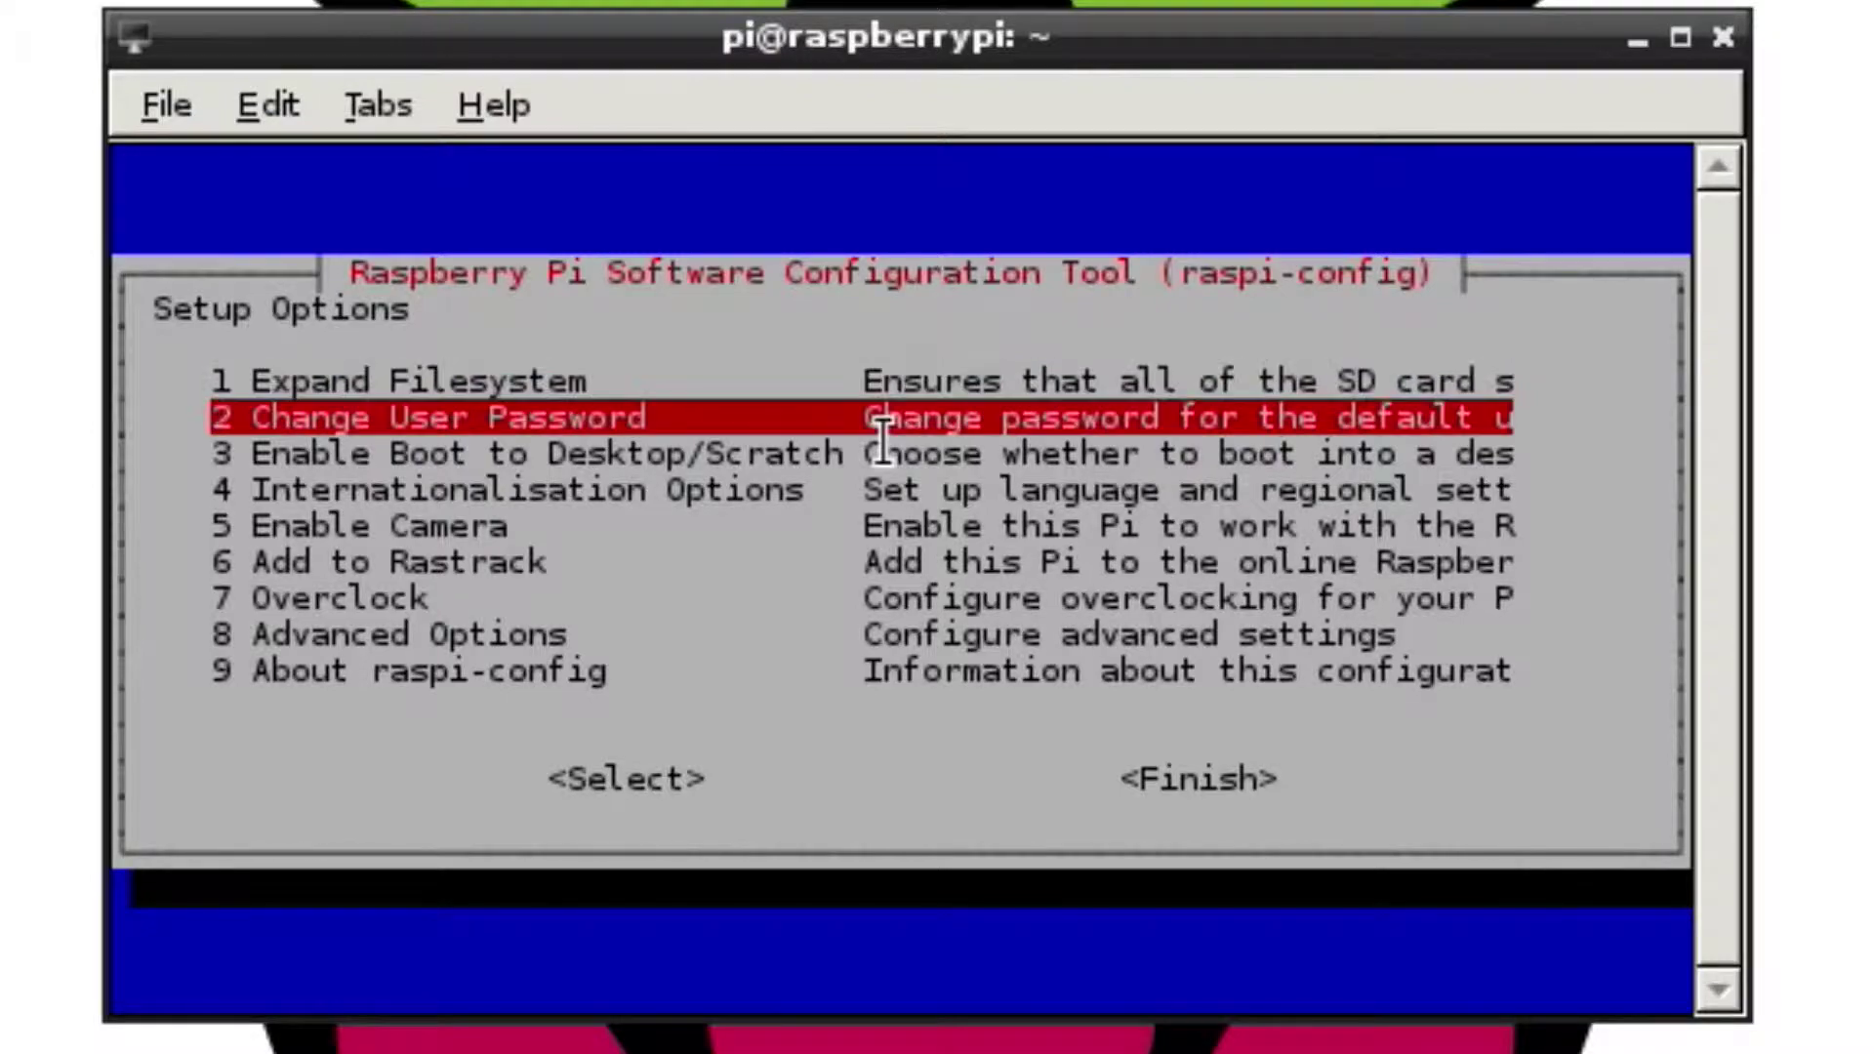
pyautogui.press('Down')
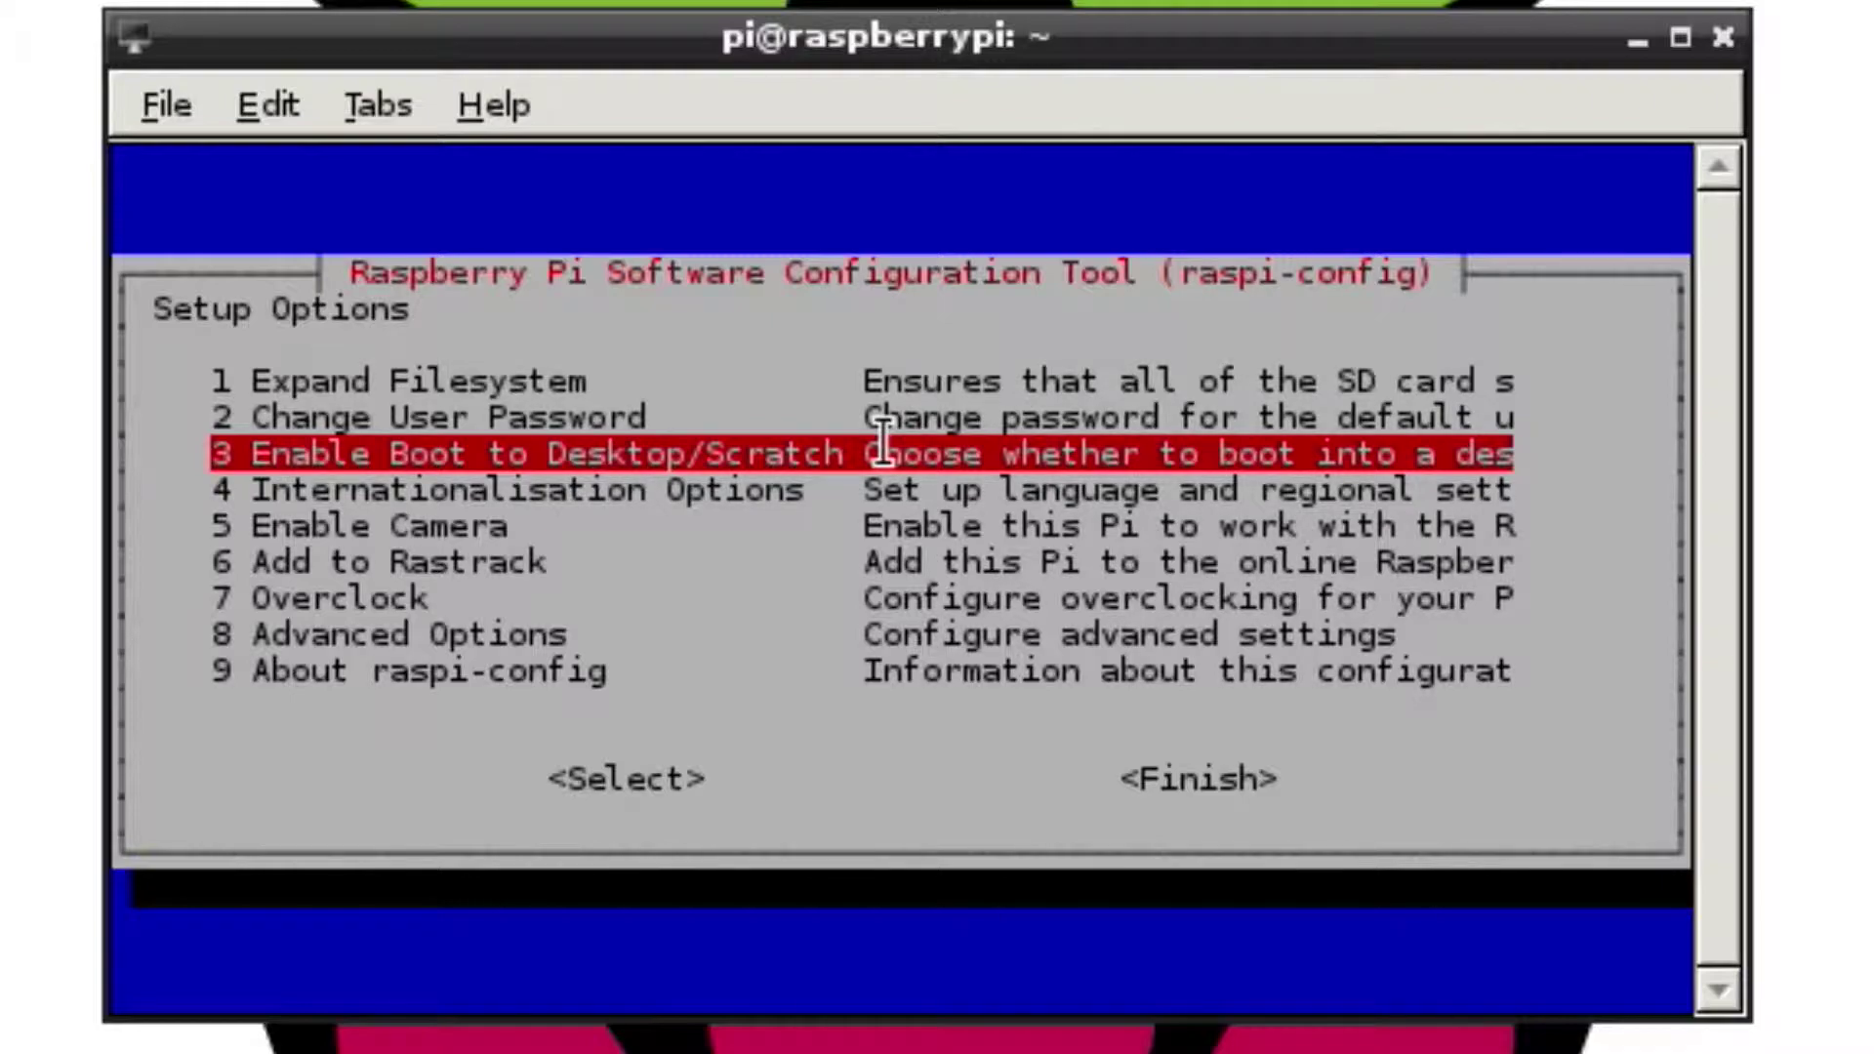
pyautogui.press('Return')
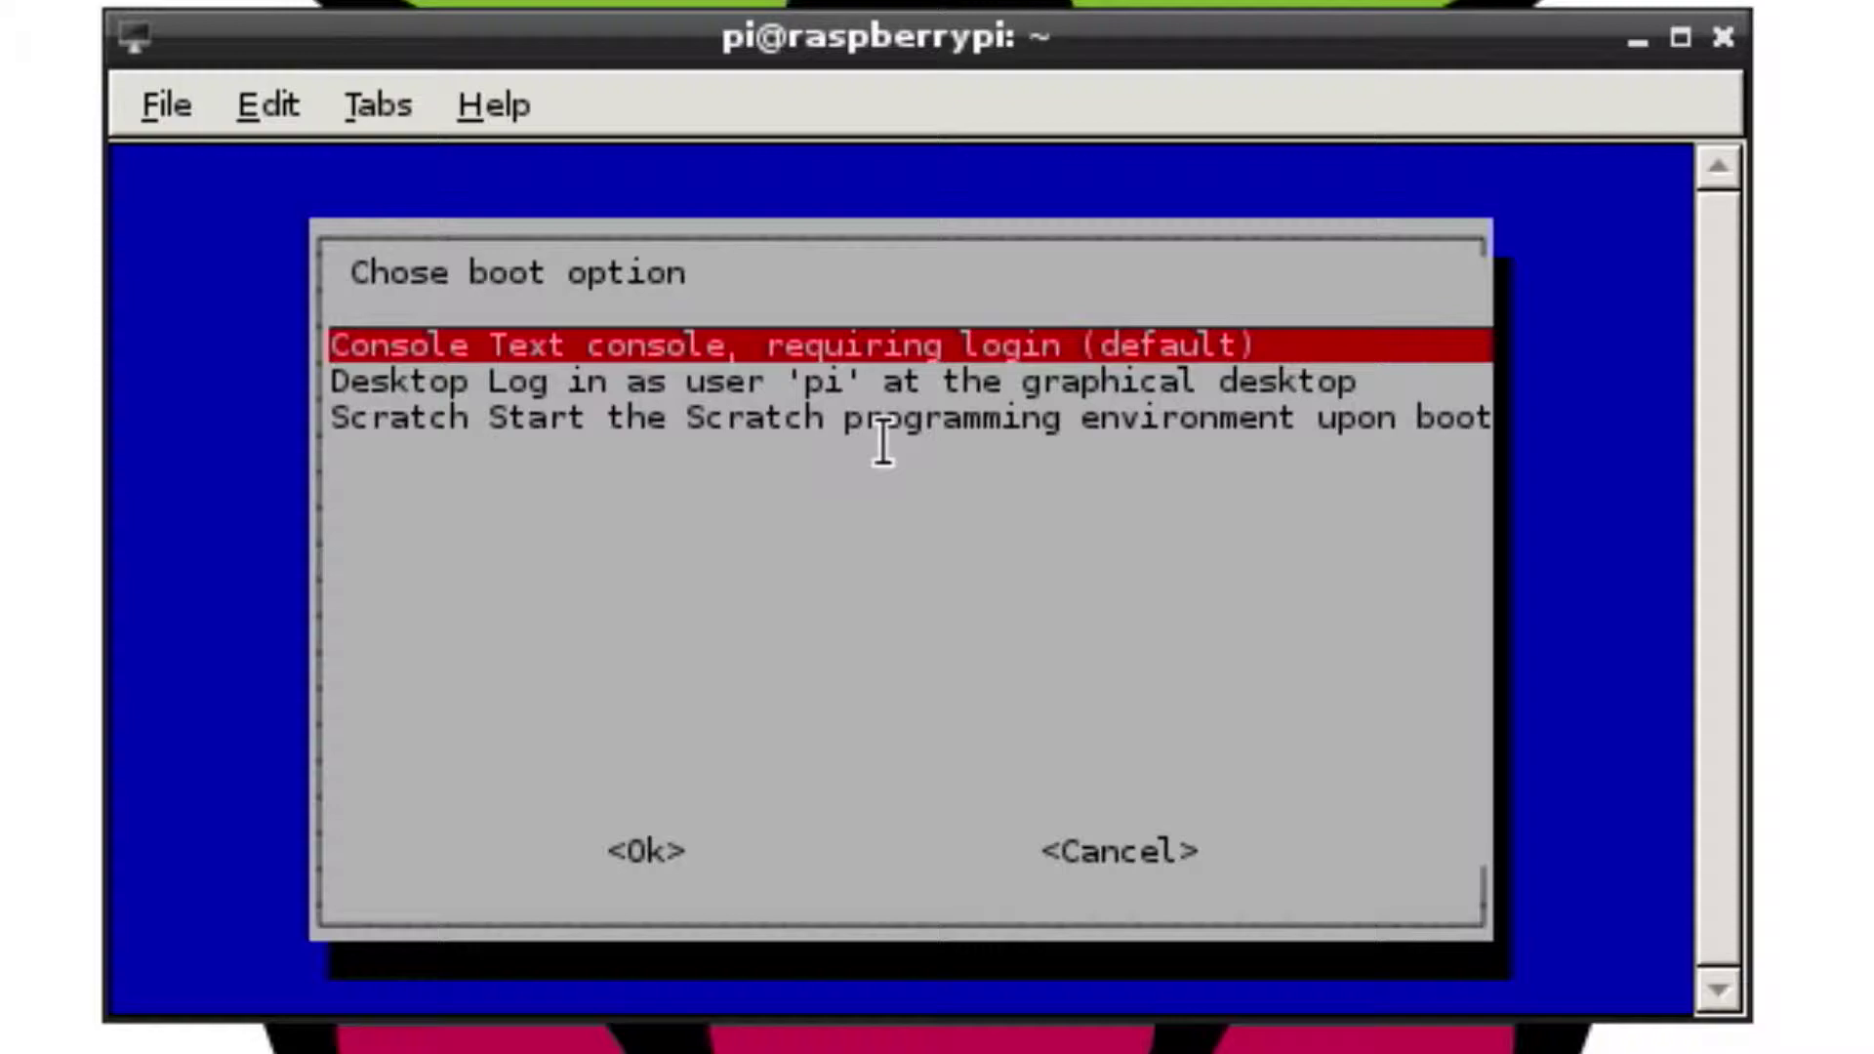
pyautogui.press('Down')
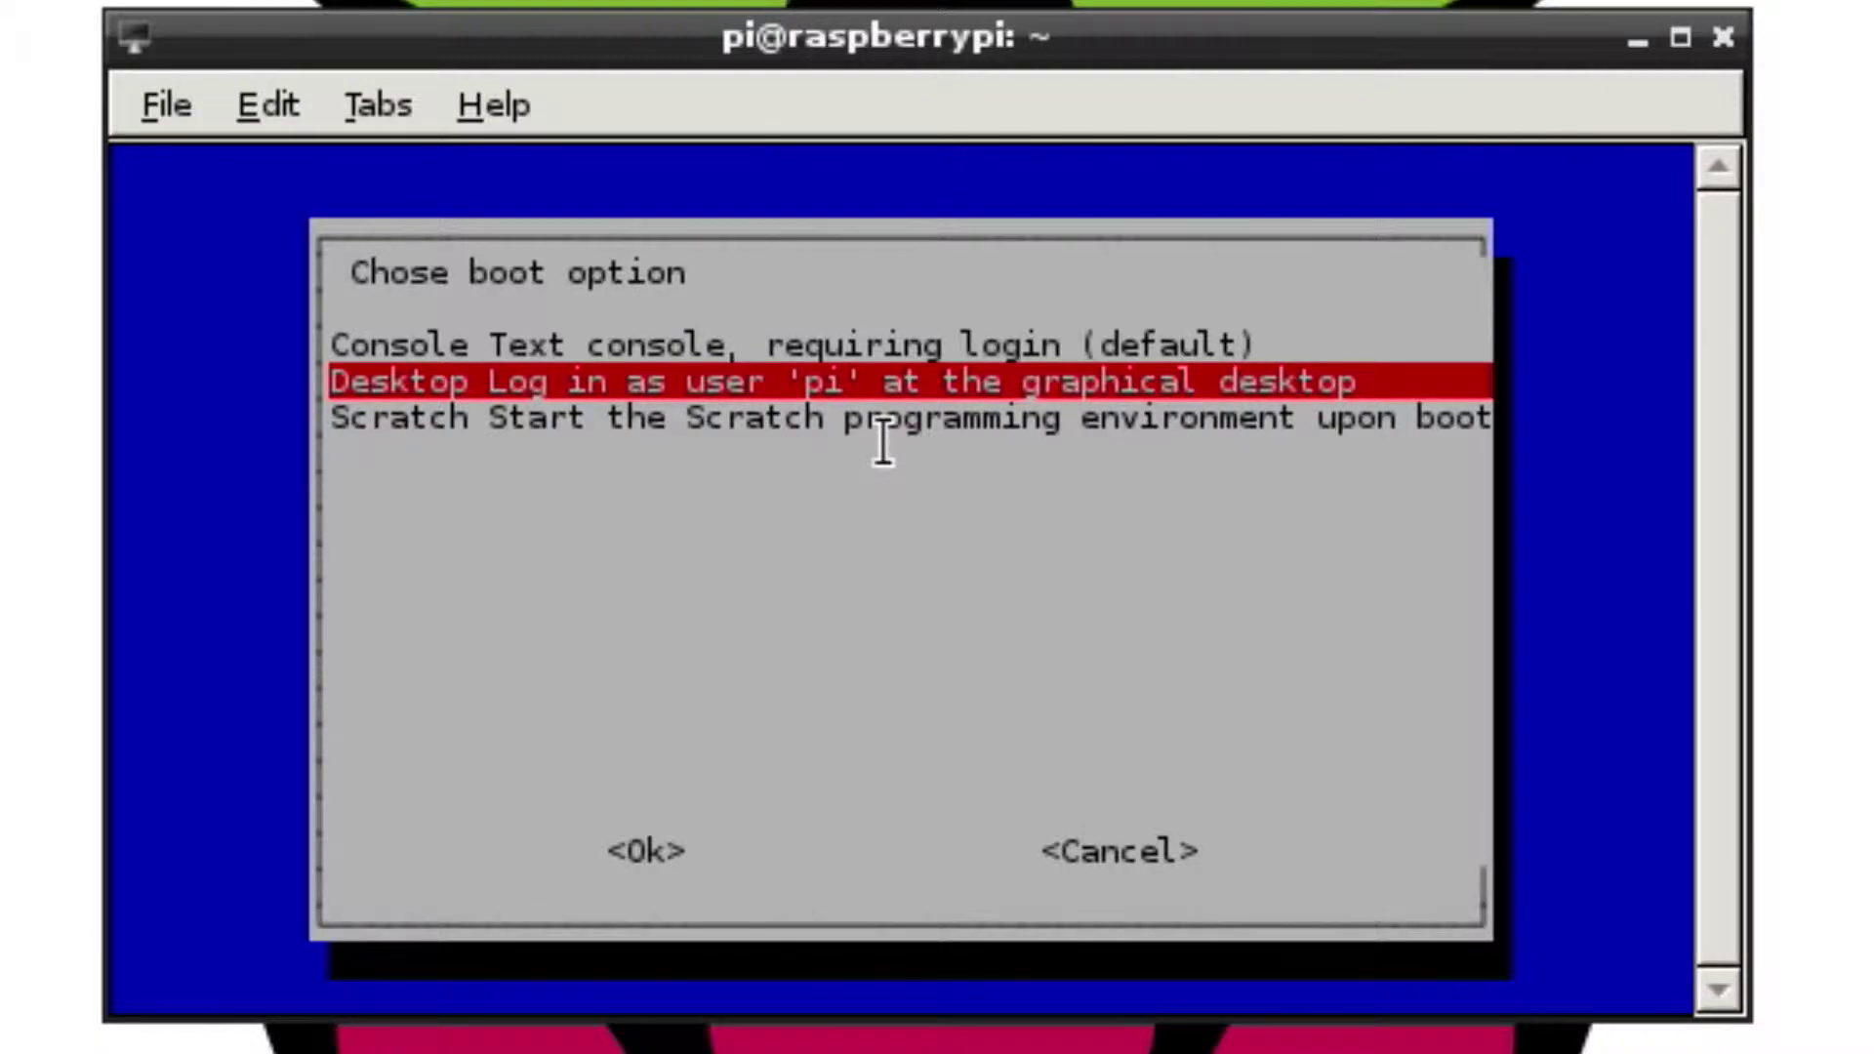
pyautogui.press('Return')
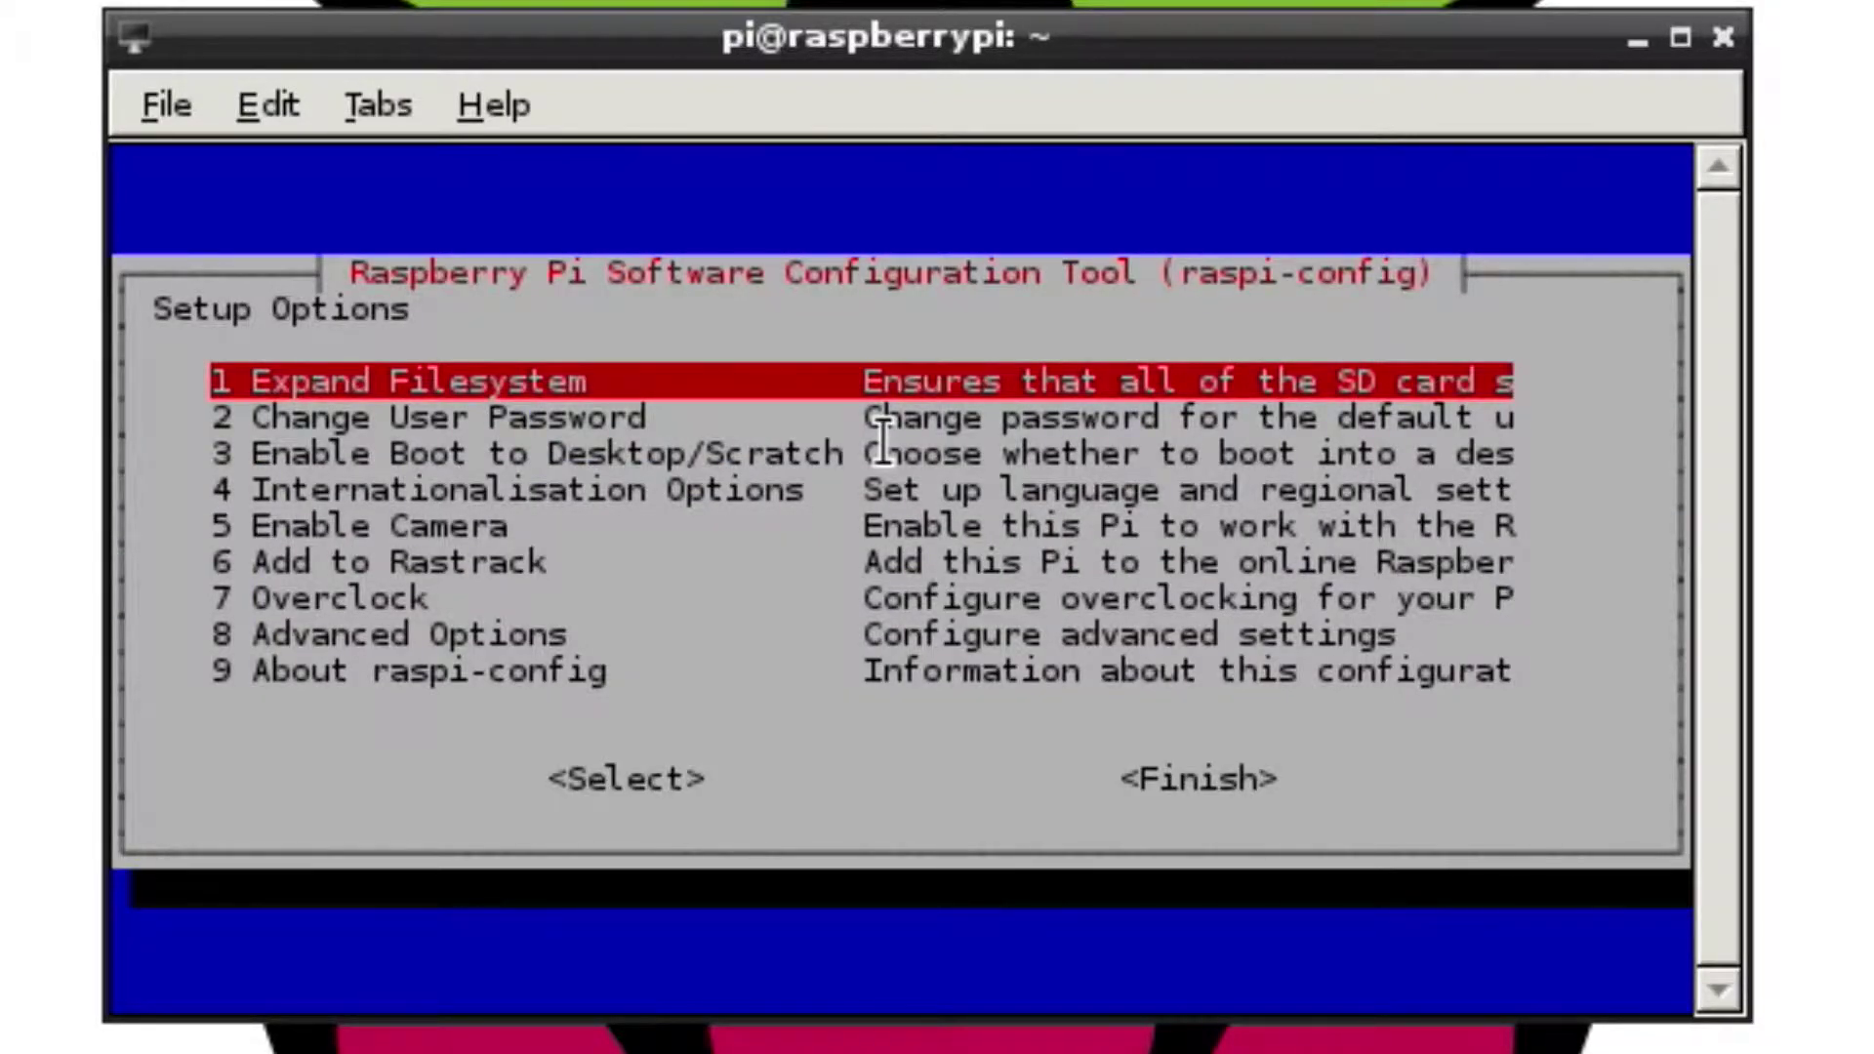
# - Select <Finish> to exit raspi-config and reach the reboot prompt
pyautogui.press('Down')
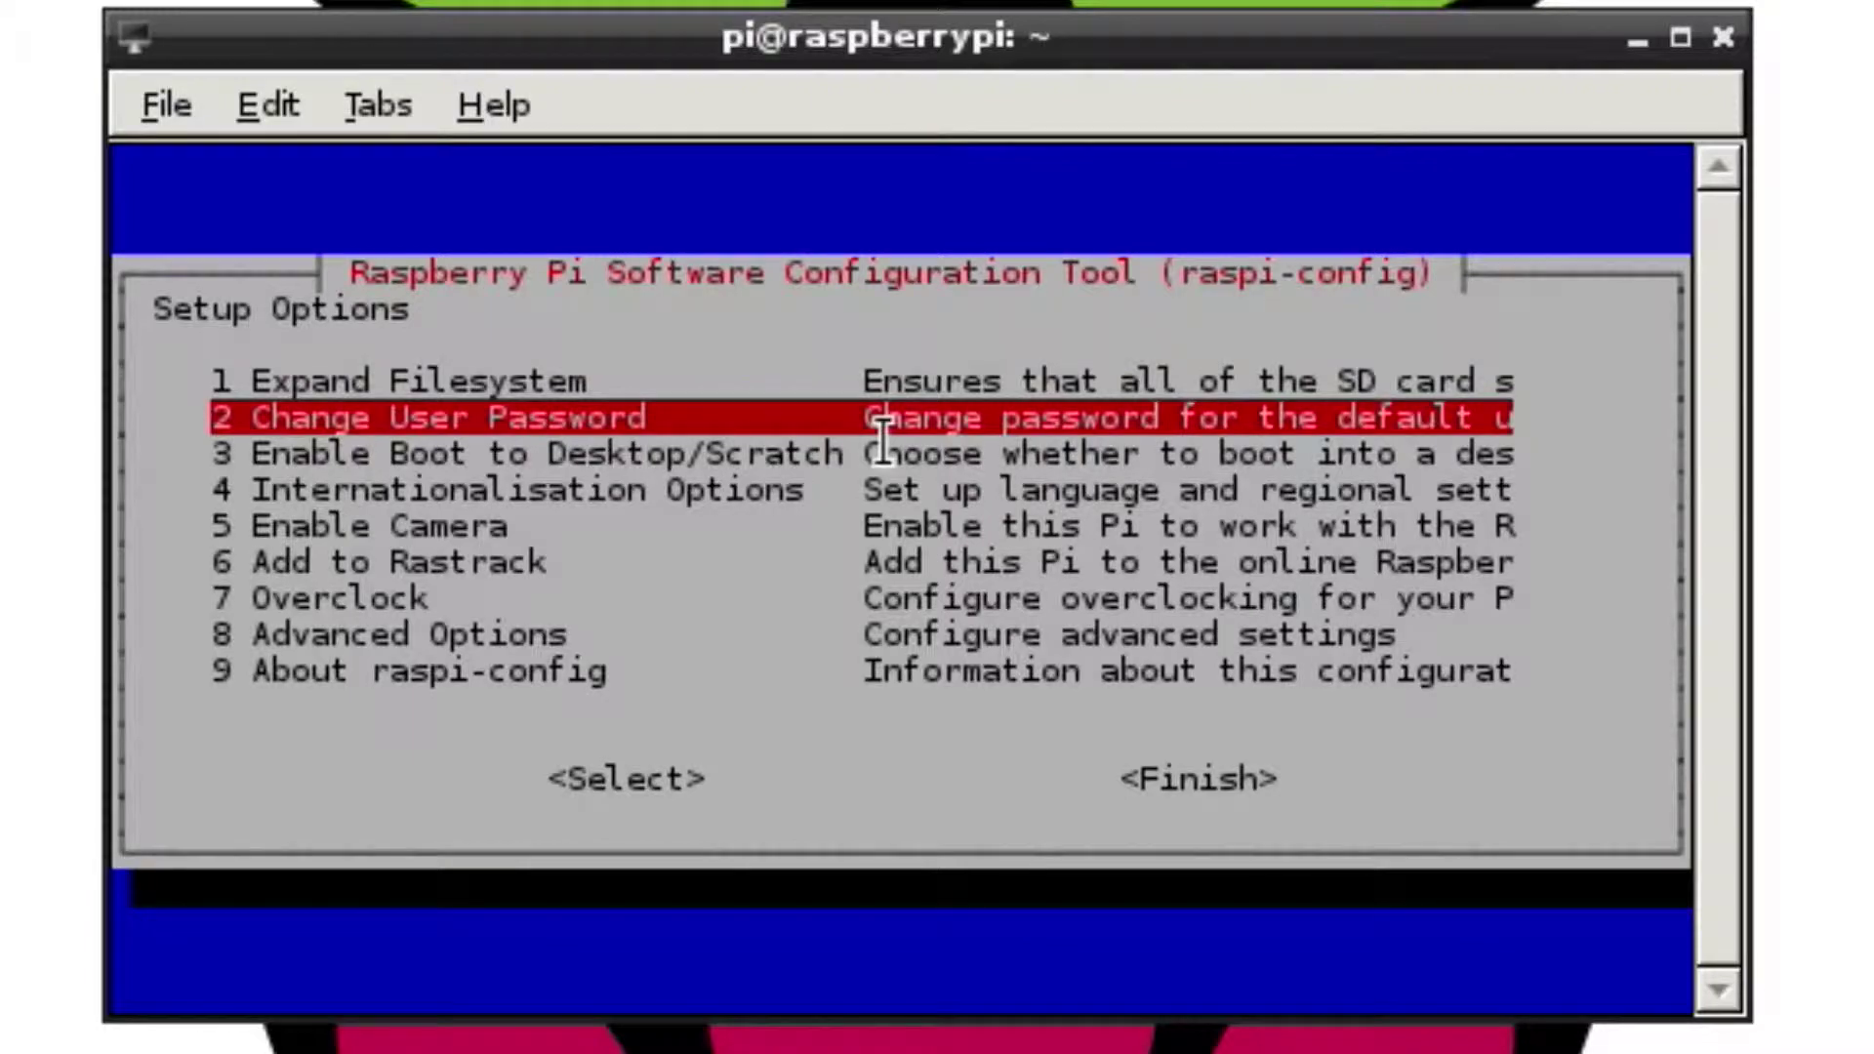
pyautogui.press('Tab')
pyautogui.press('Right')
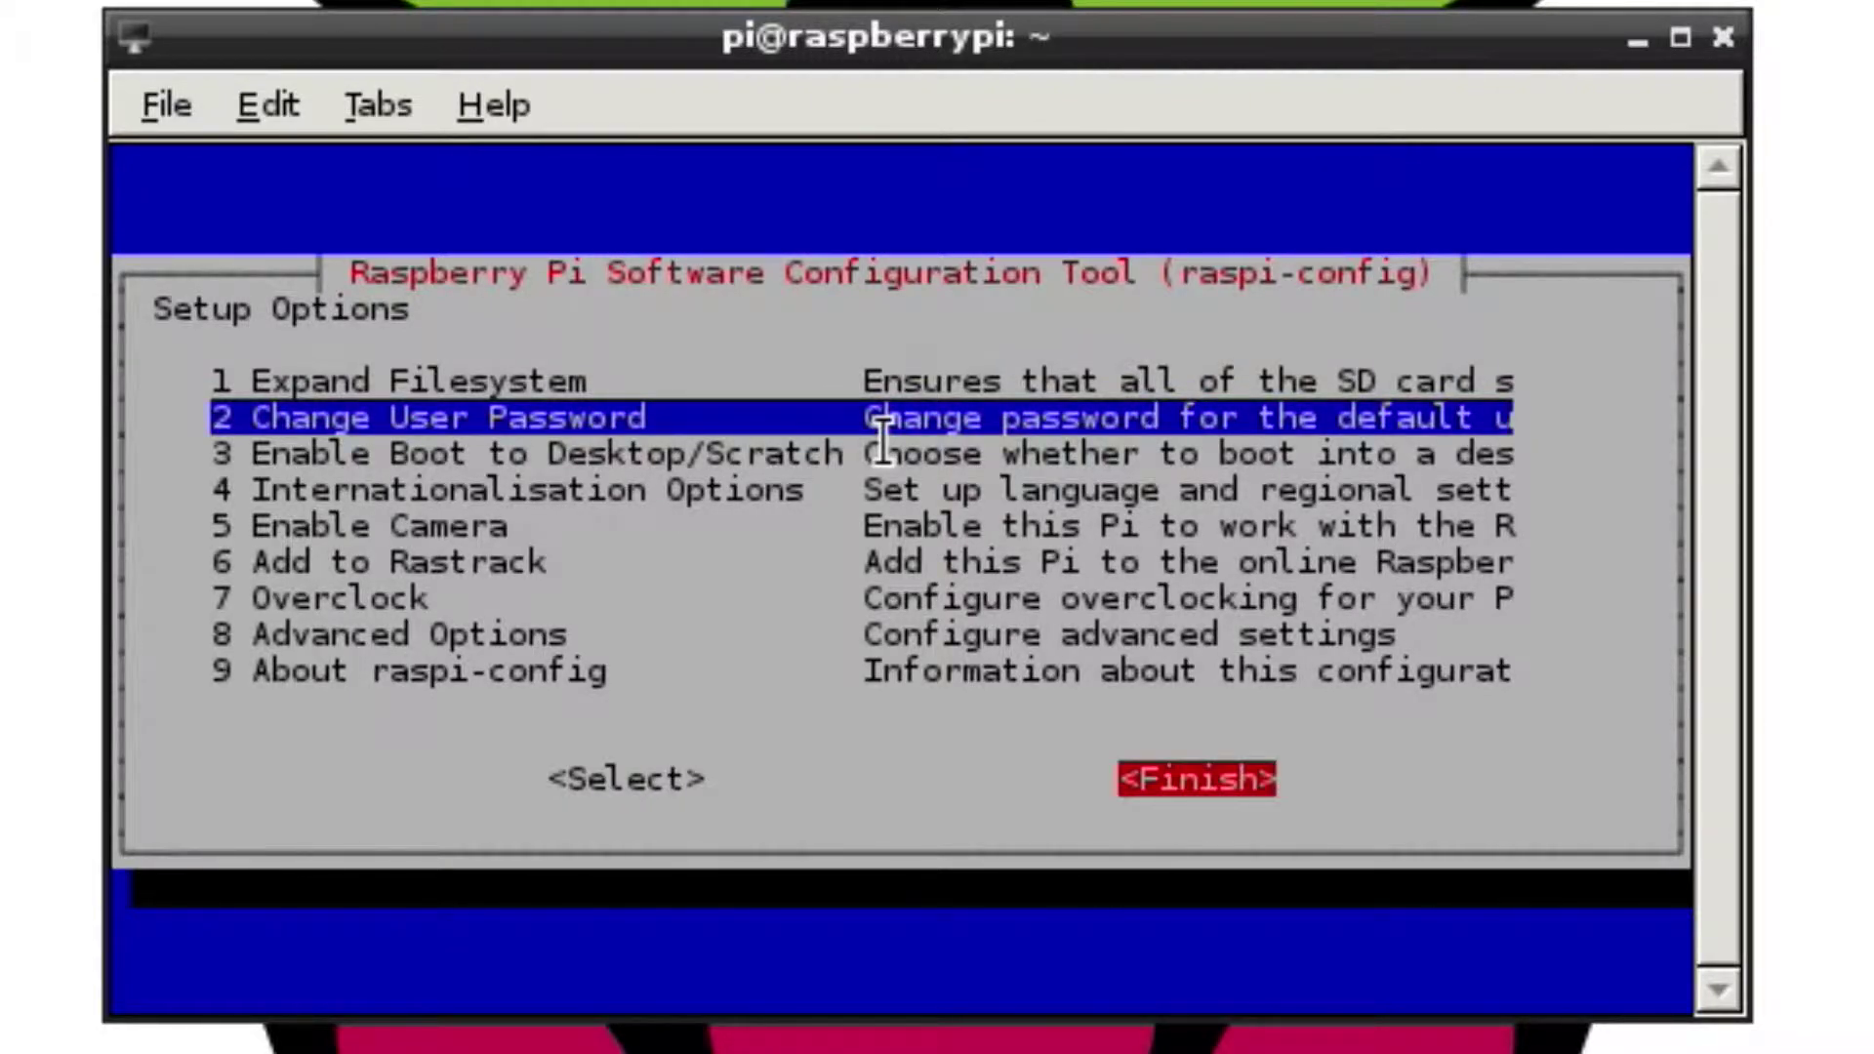
pyautogui.press('Return')
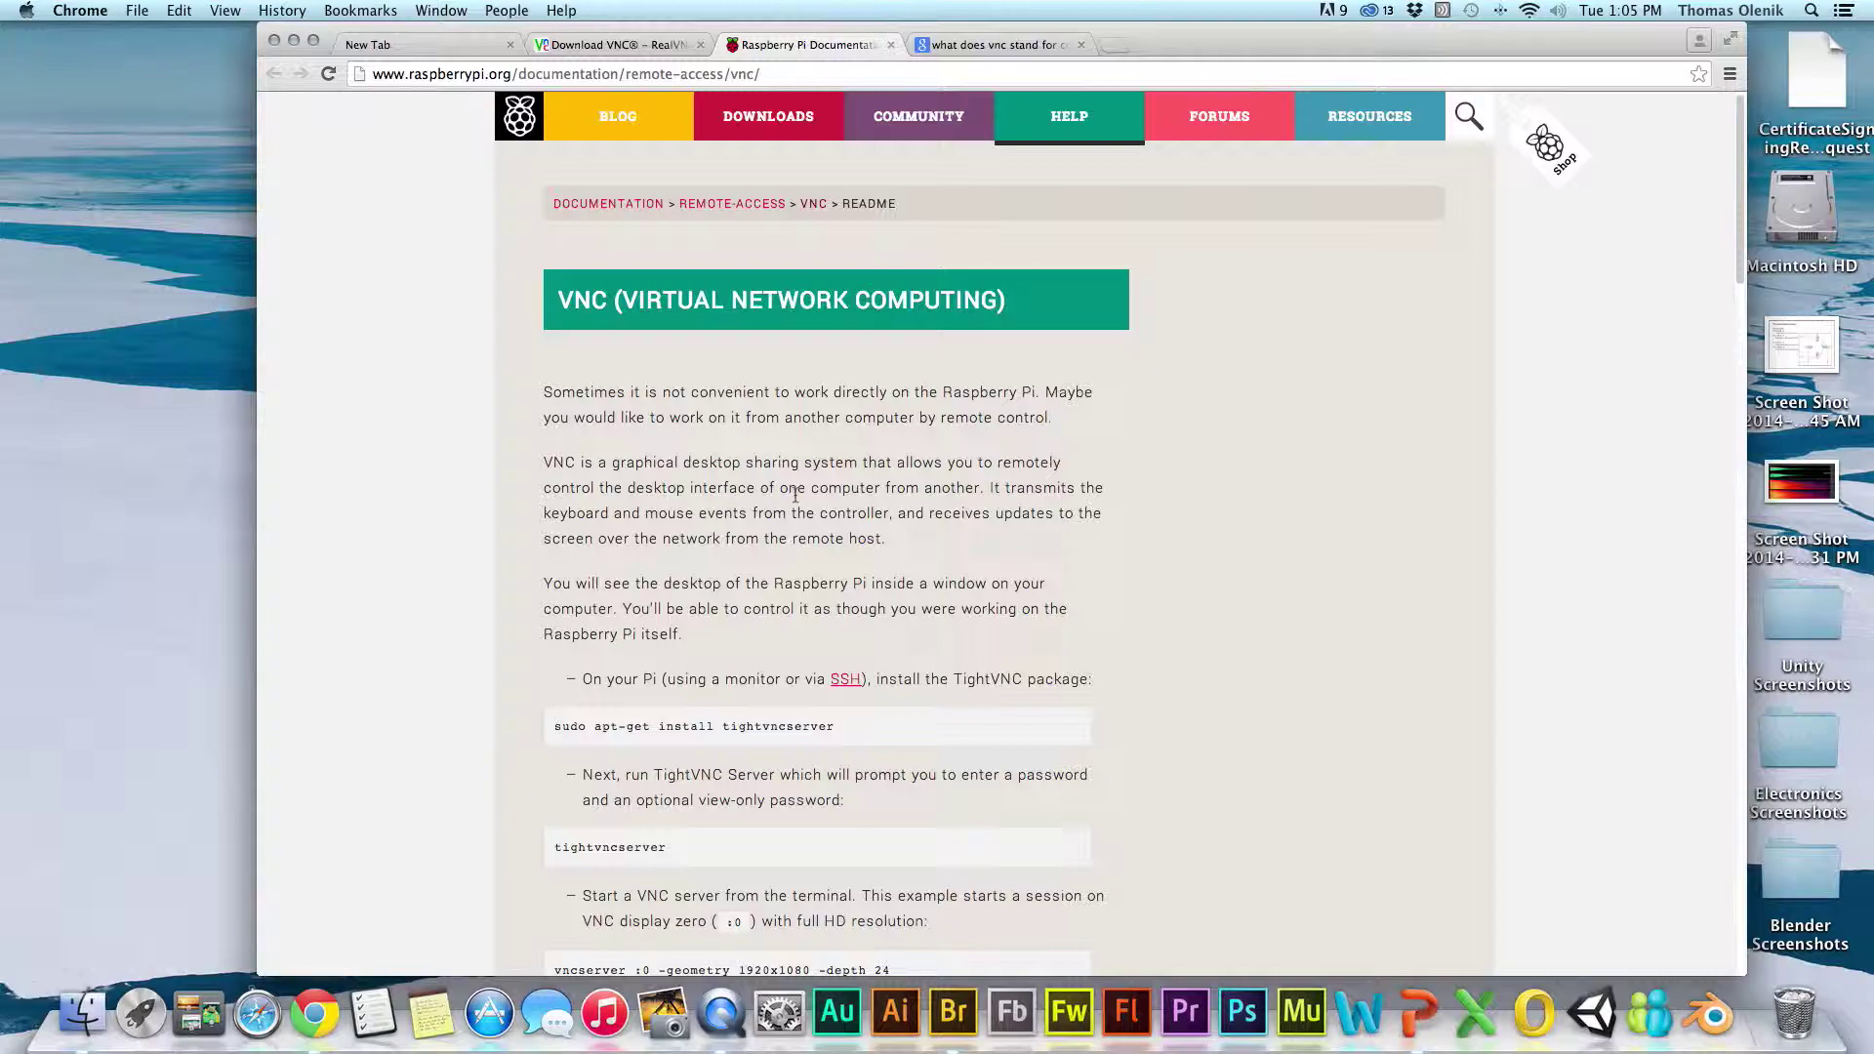
# - Scroll the Raspberry Pi VNC guide down to the tightvncserver install and vncserver :0 commands
pyautogui.scroll(-1, 796, 496)
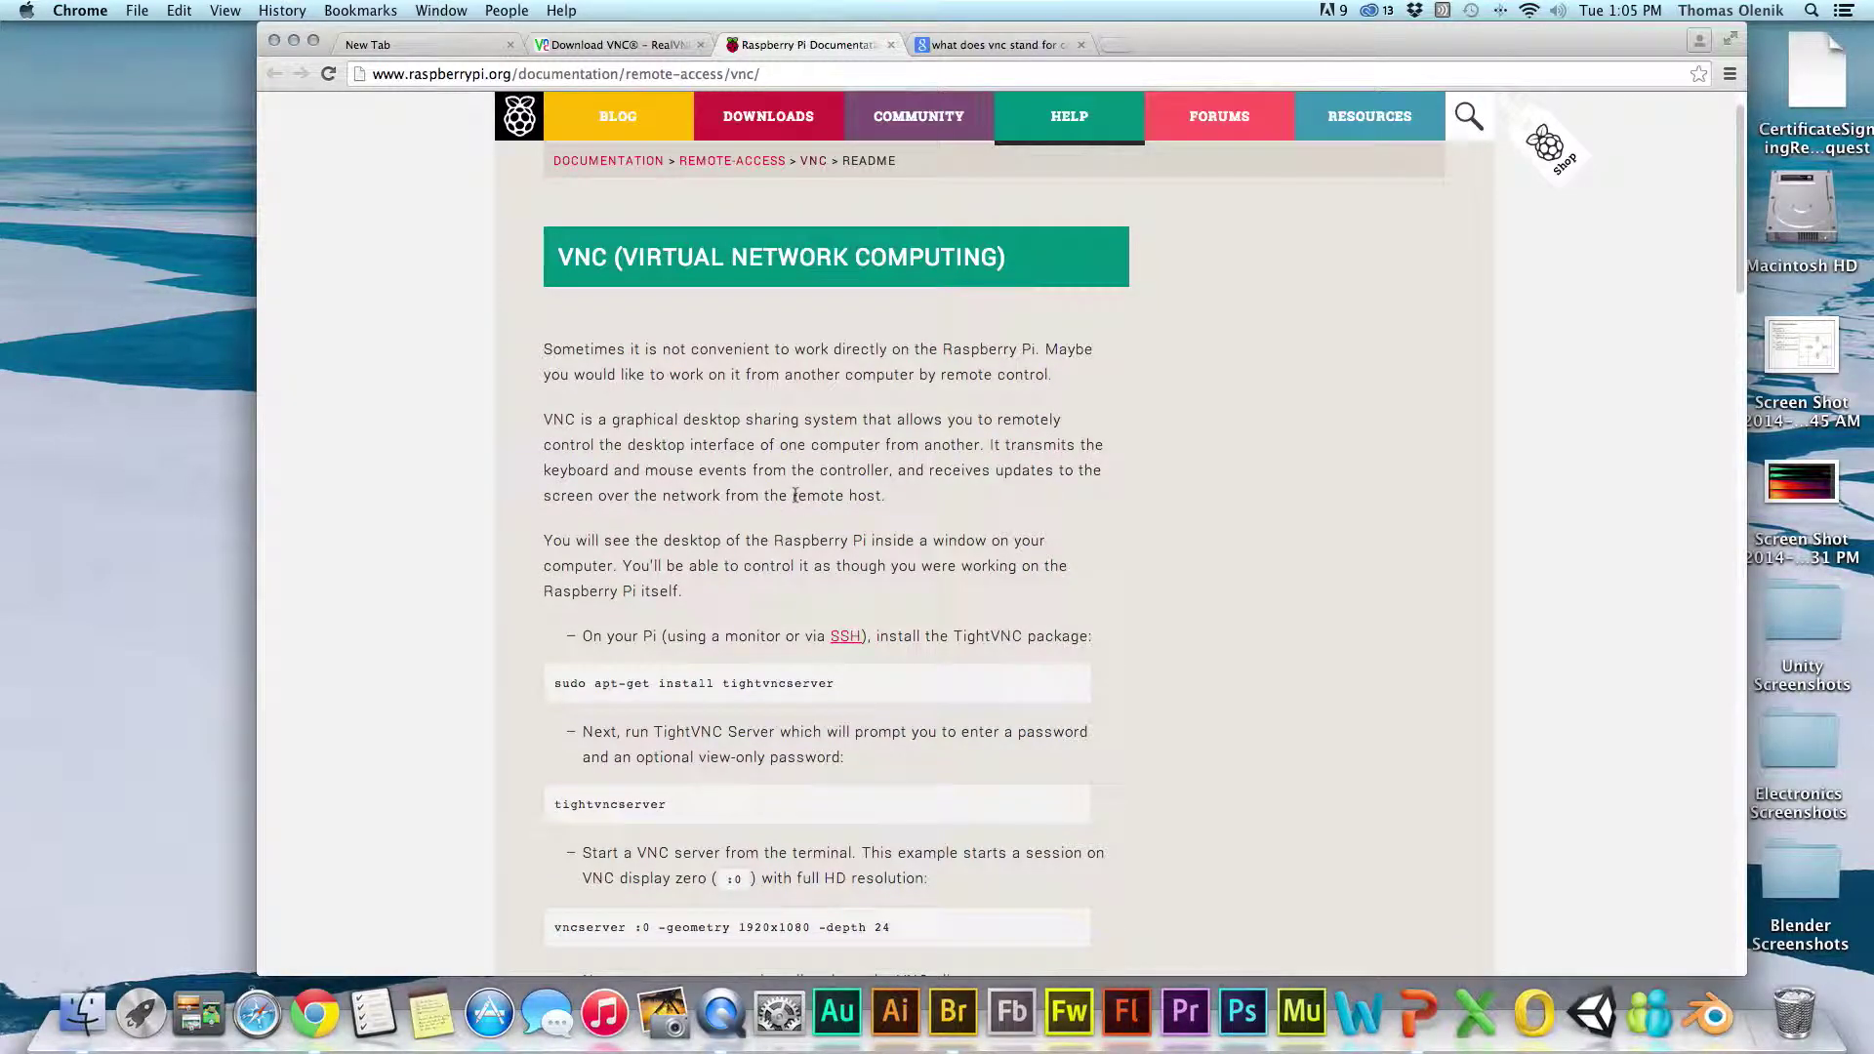
pyautogui.scroll(-1, 796, 495)
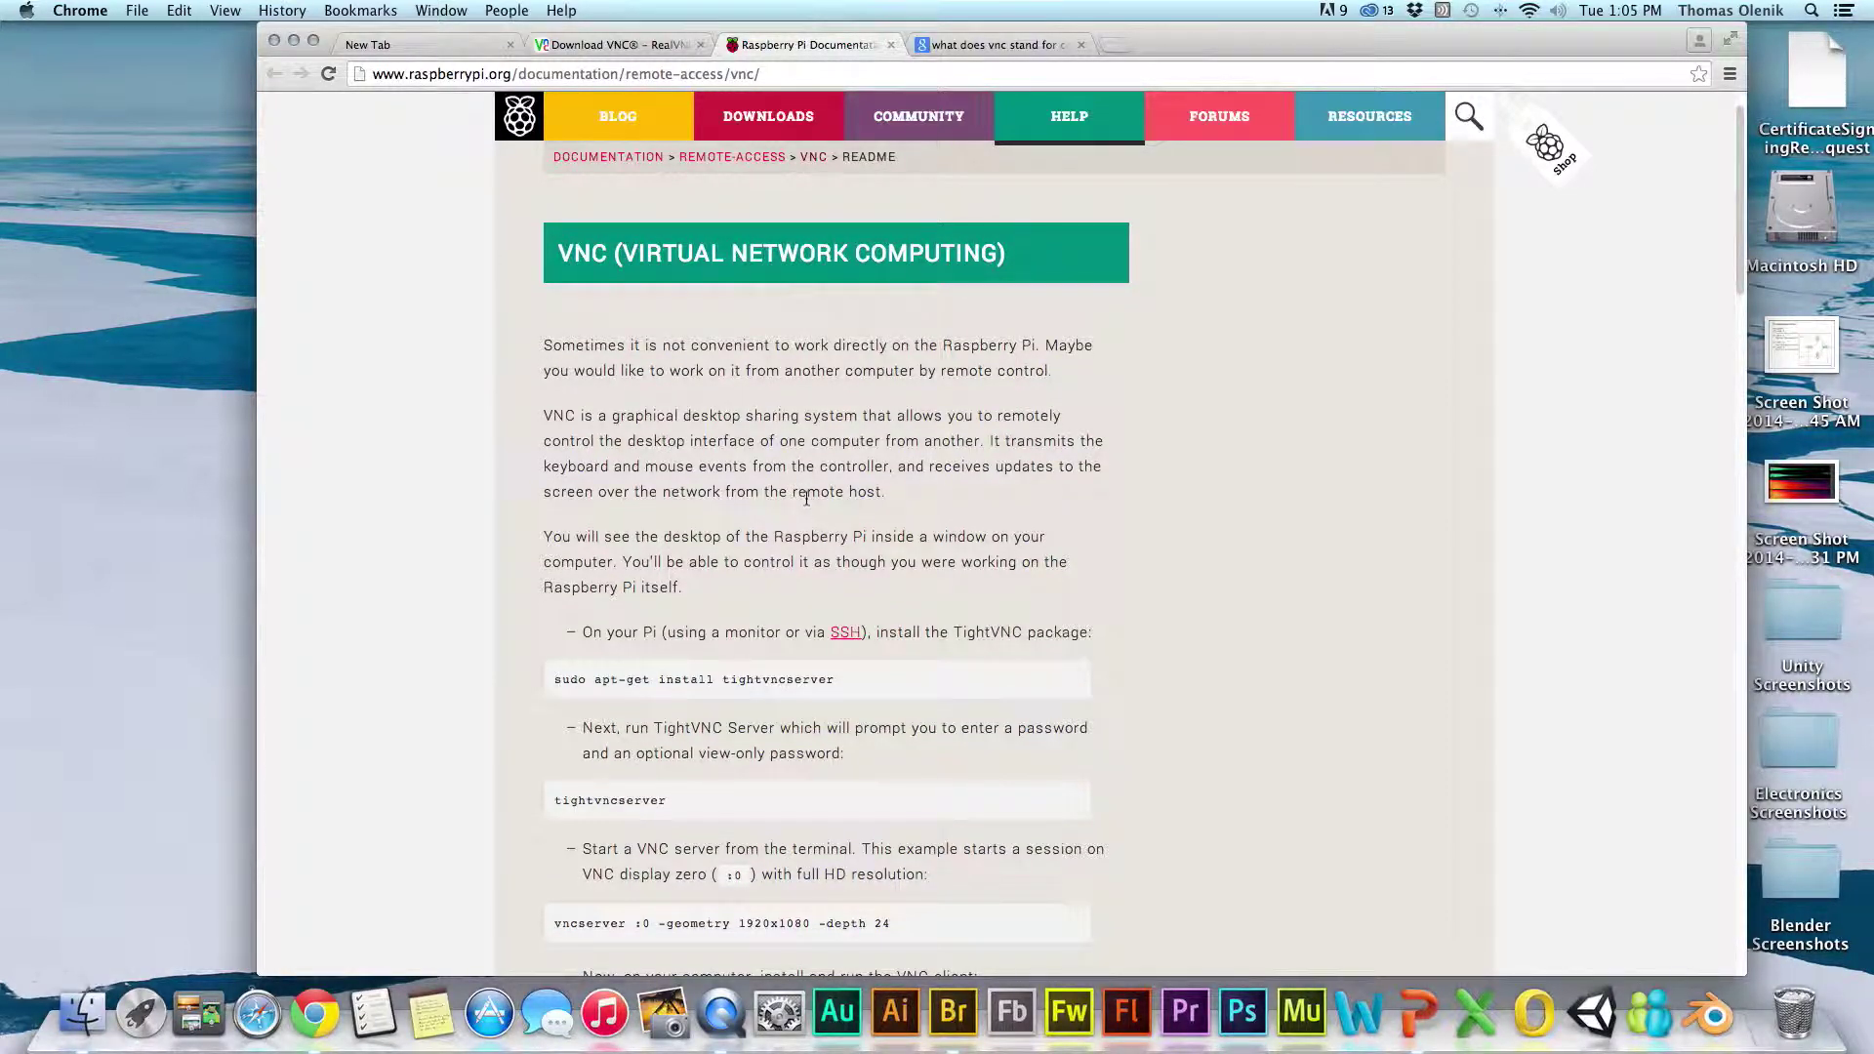
pyautogui.scroll(-2, 806, 507)
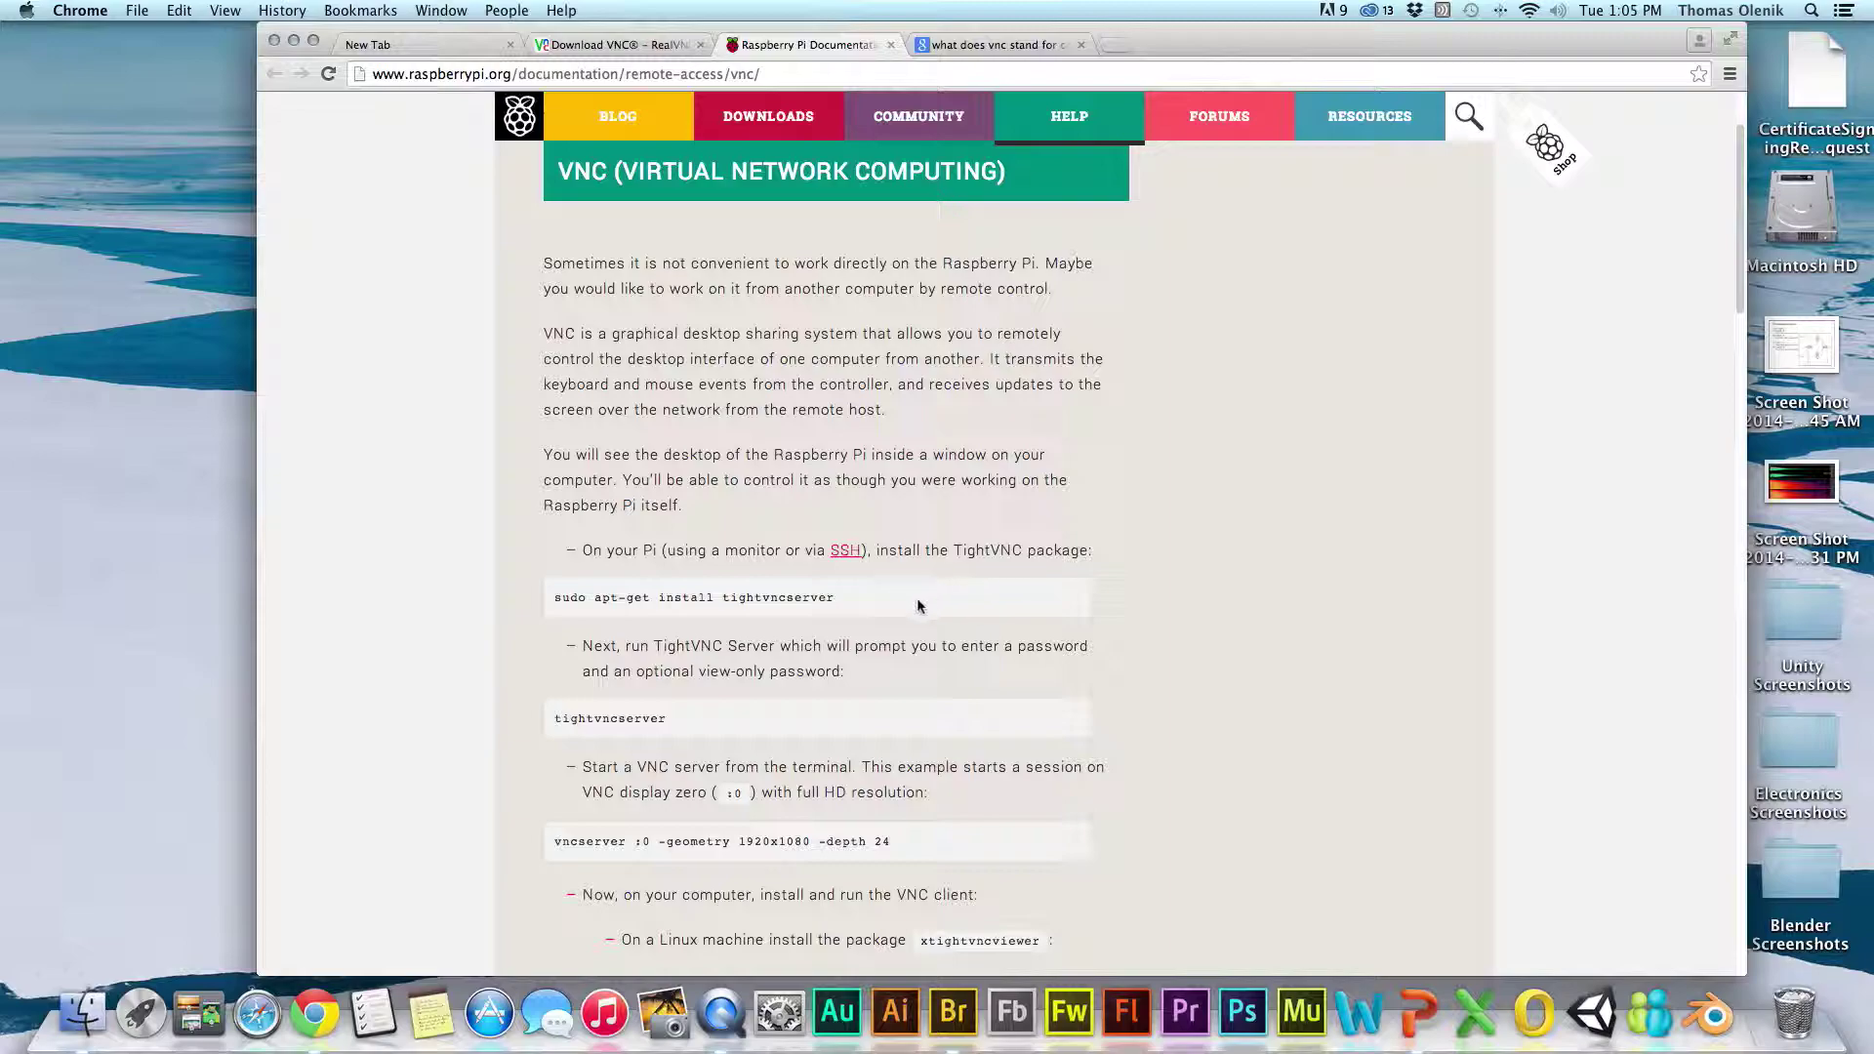
pyautogui.scroll(-1, 863, 601)
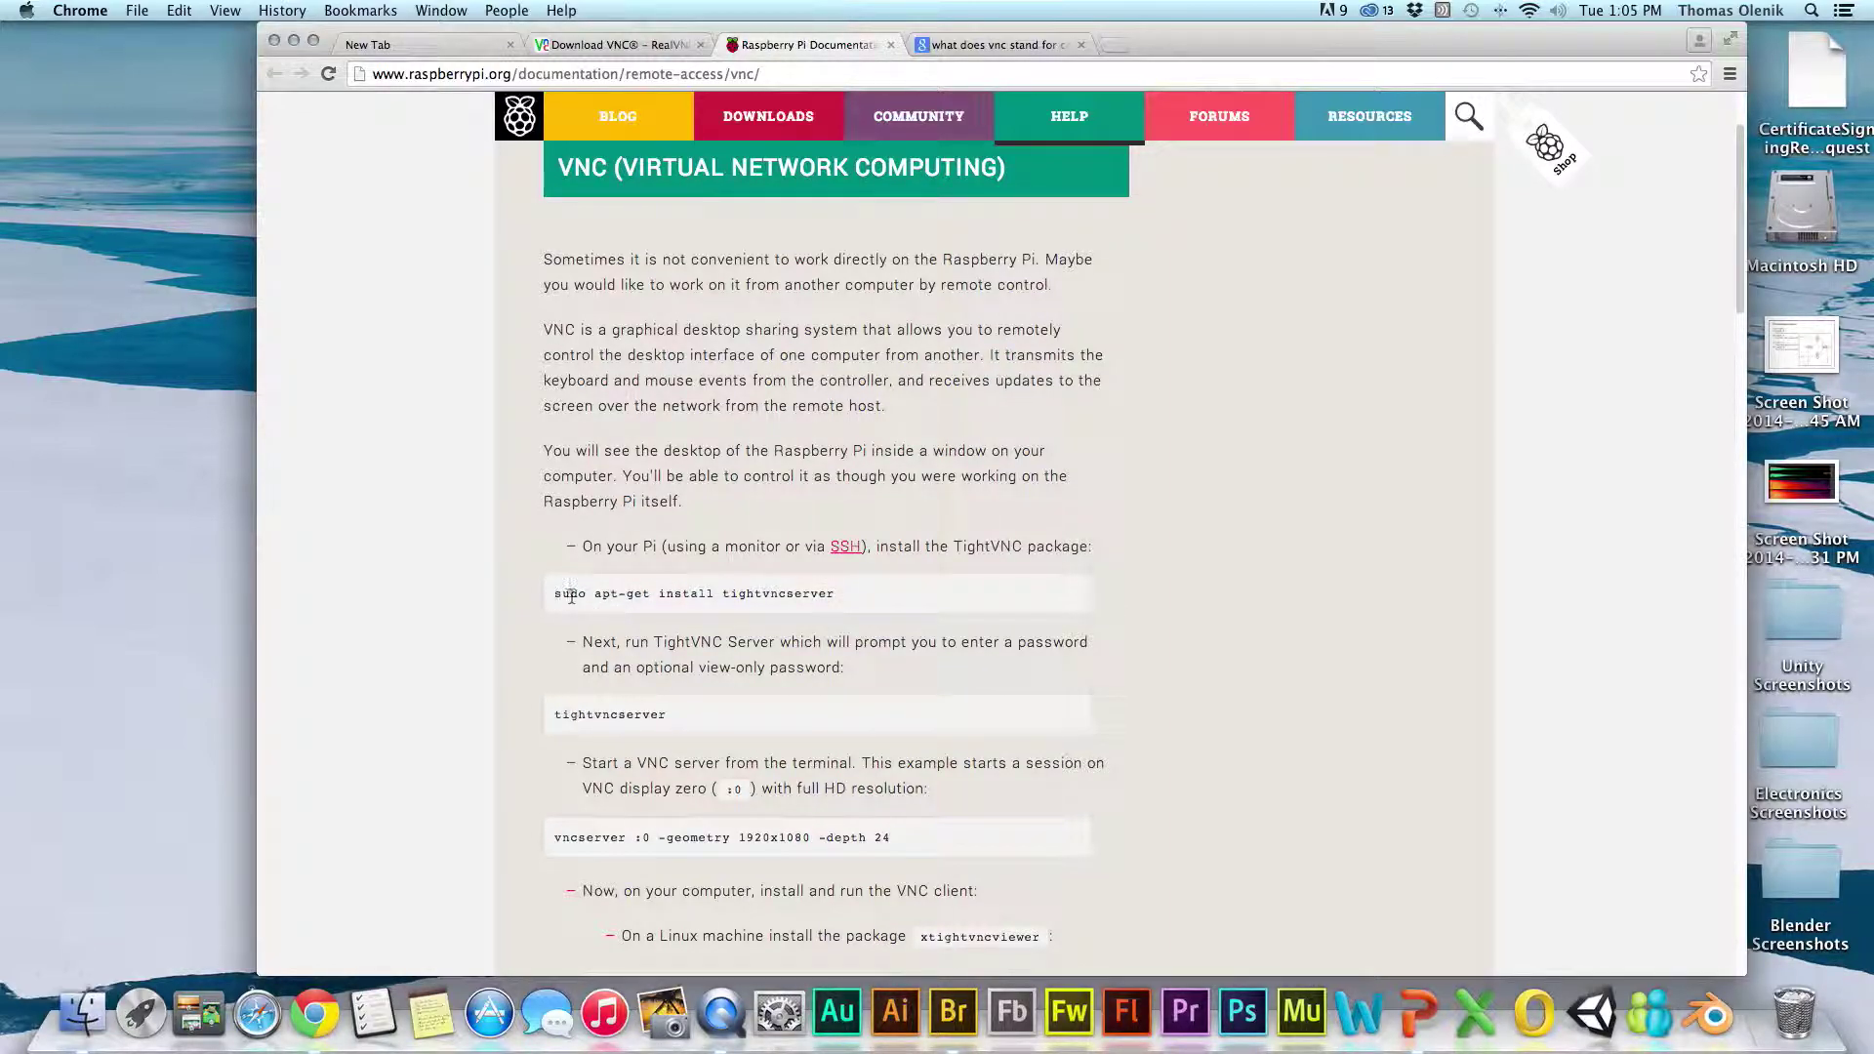
pyautogui.scroll(-1, 787, 640)
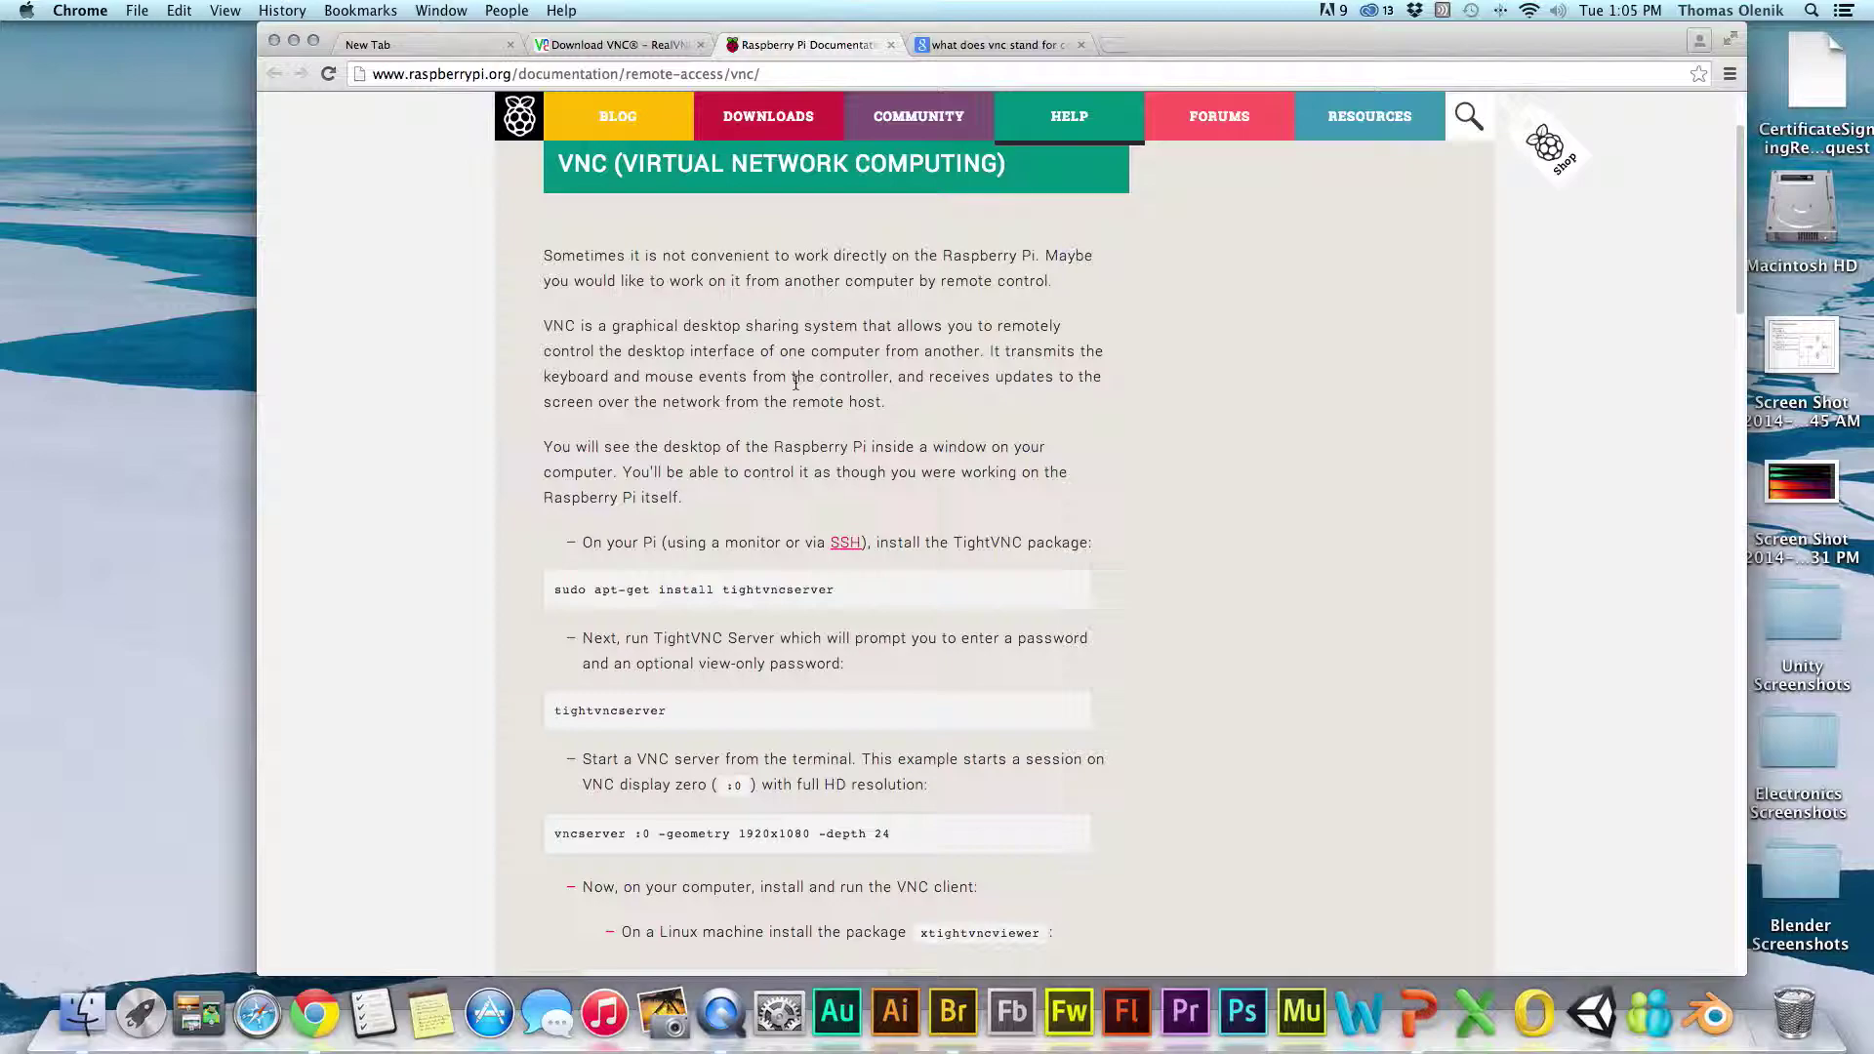
# - Switch to the RealVNC download tab, then show Launchpad's Other utilities folder
pyautogui.click(588, 47)
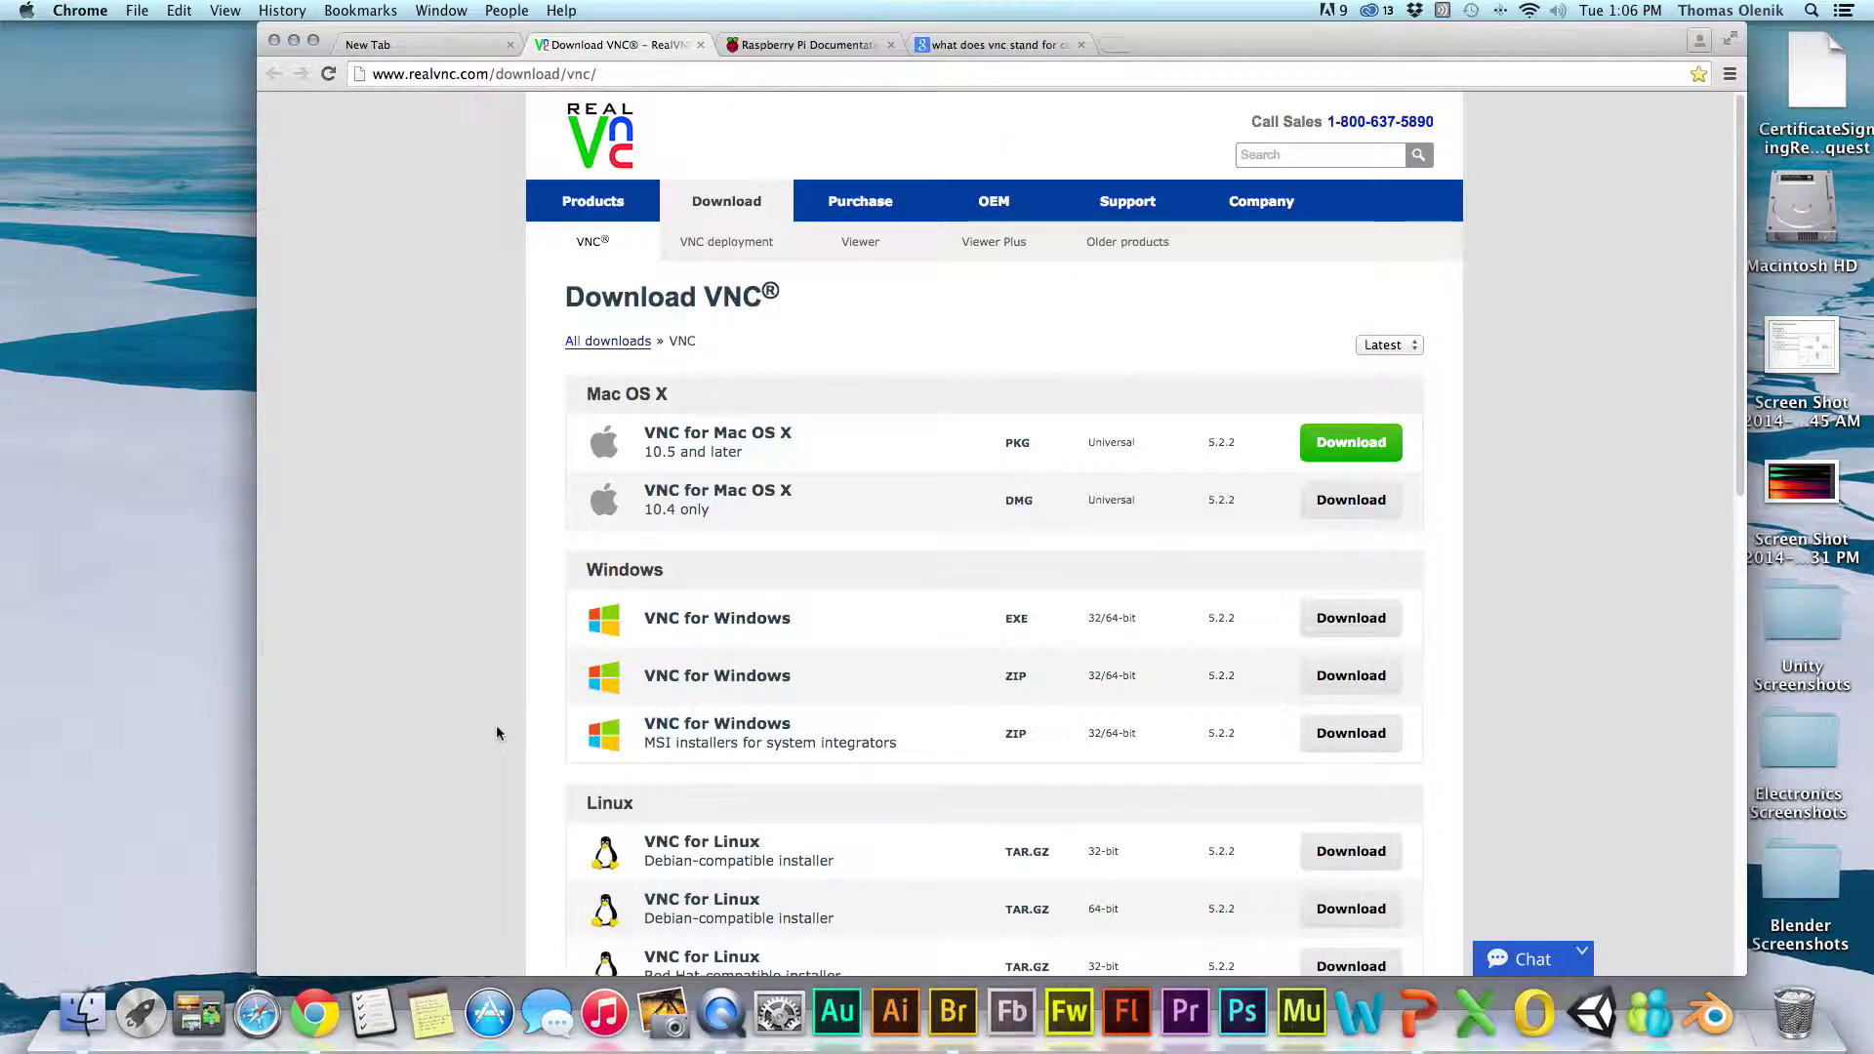
pyautogui.click(142, 1013)
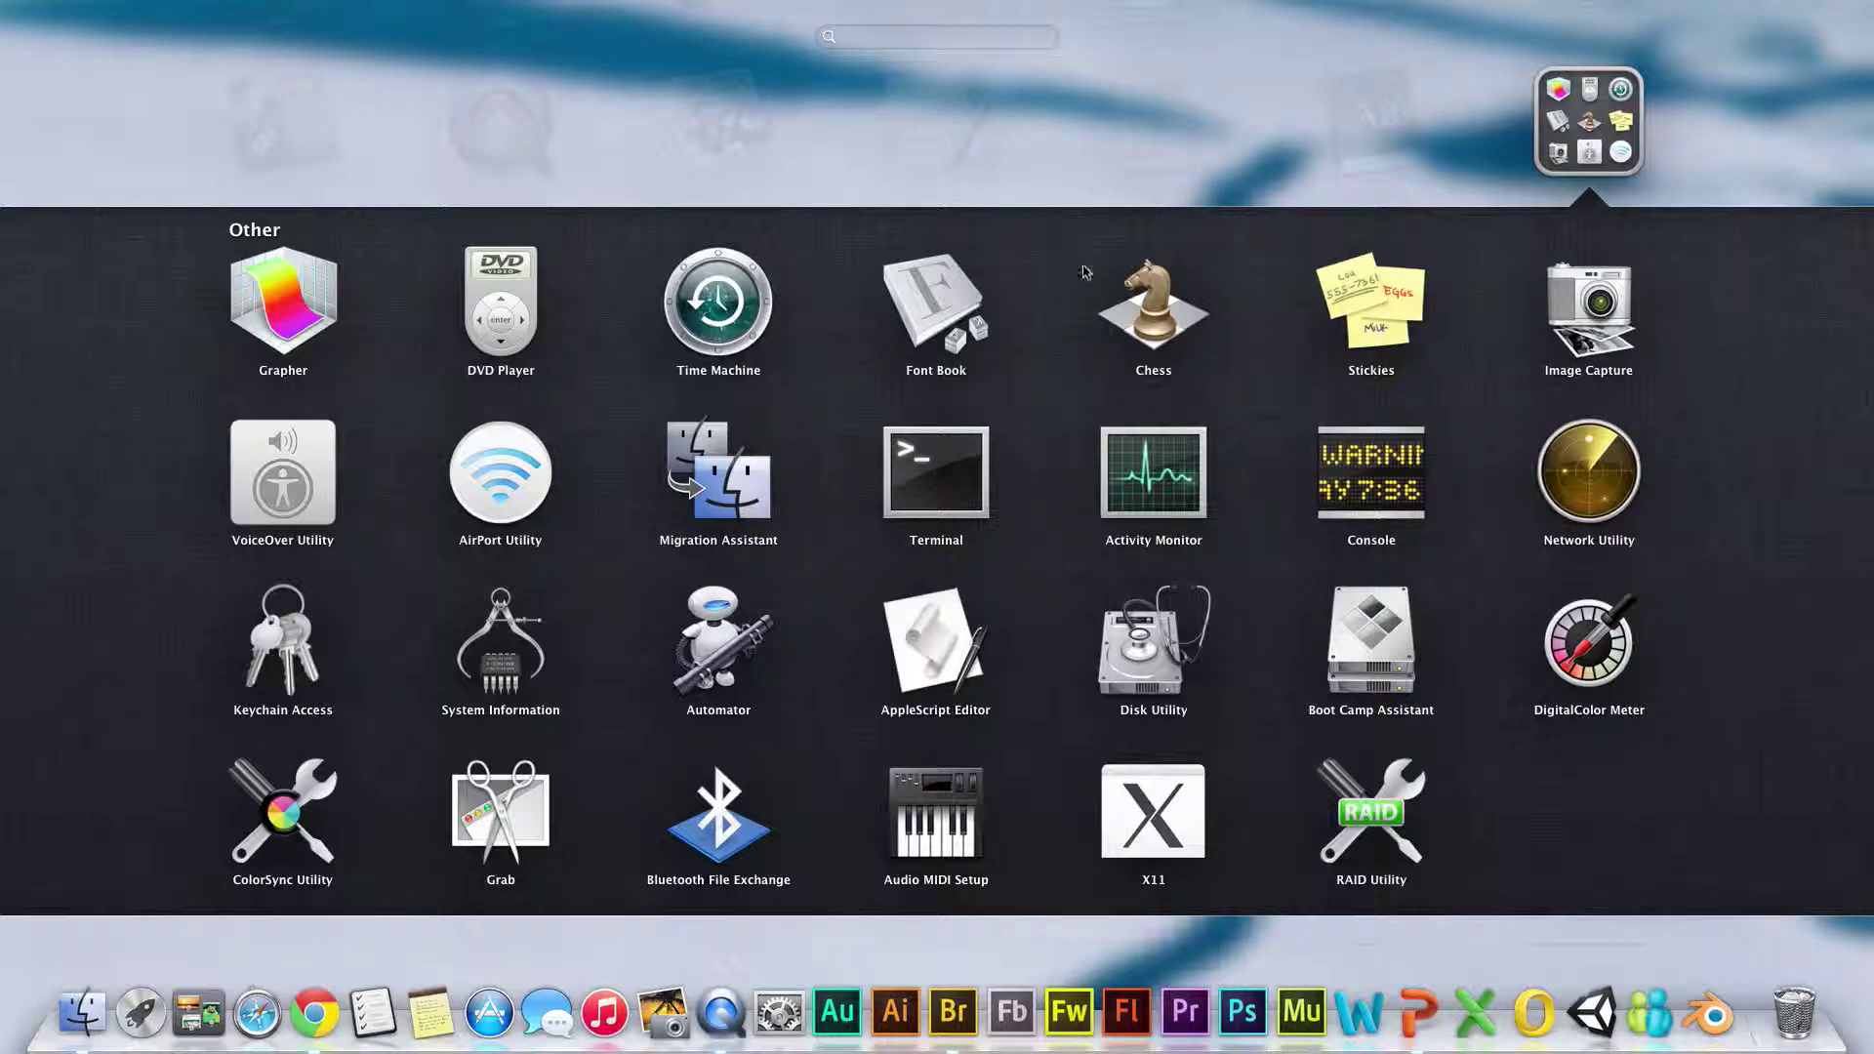
pyautogui.click(1096, 159)
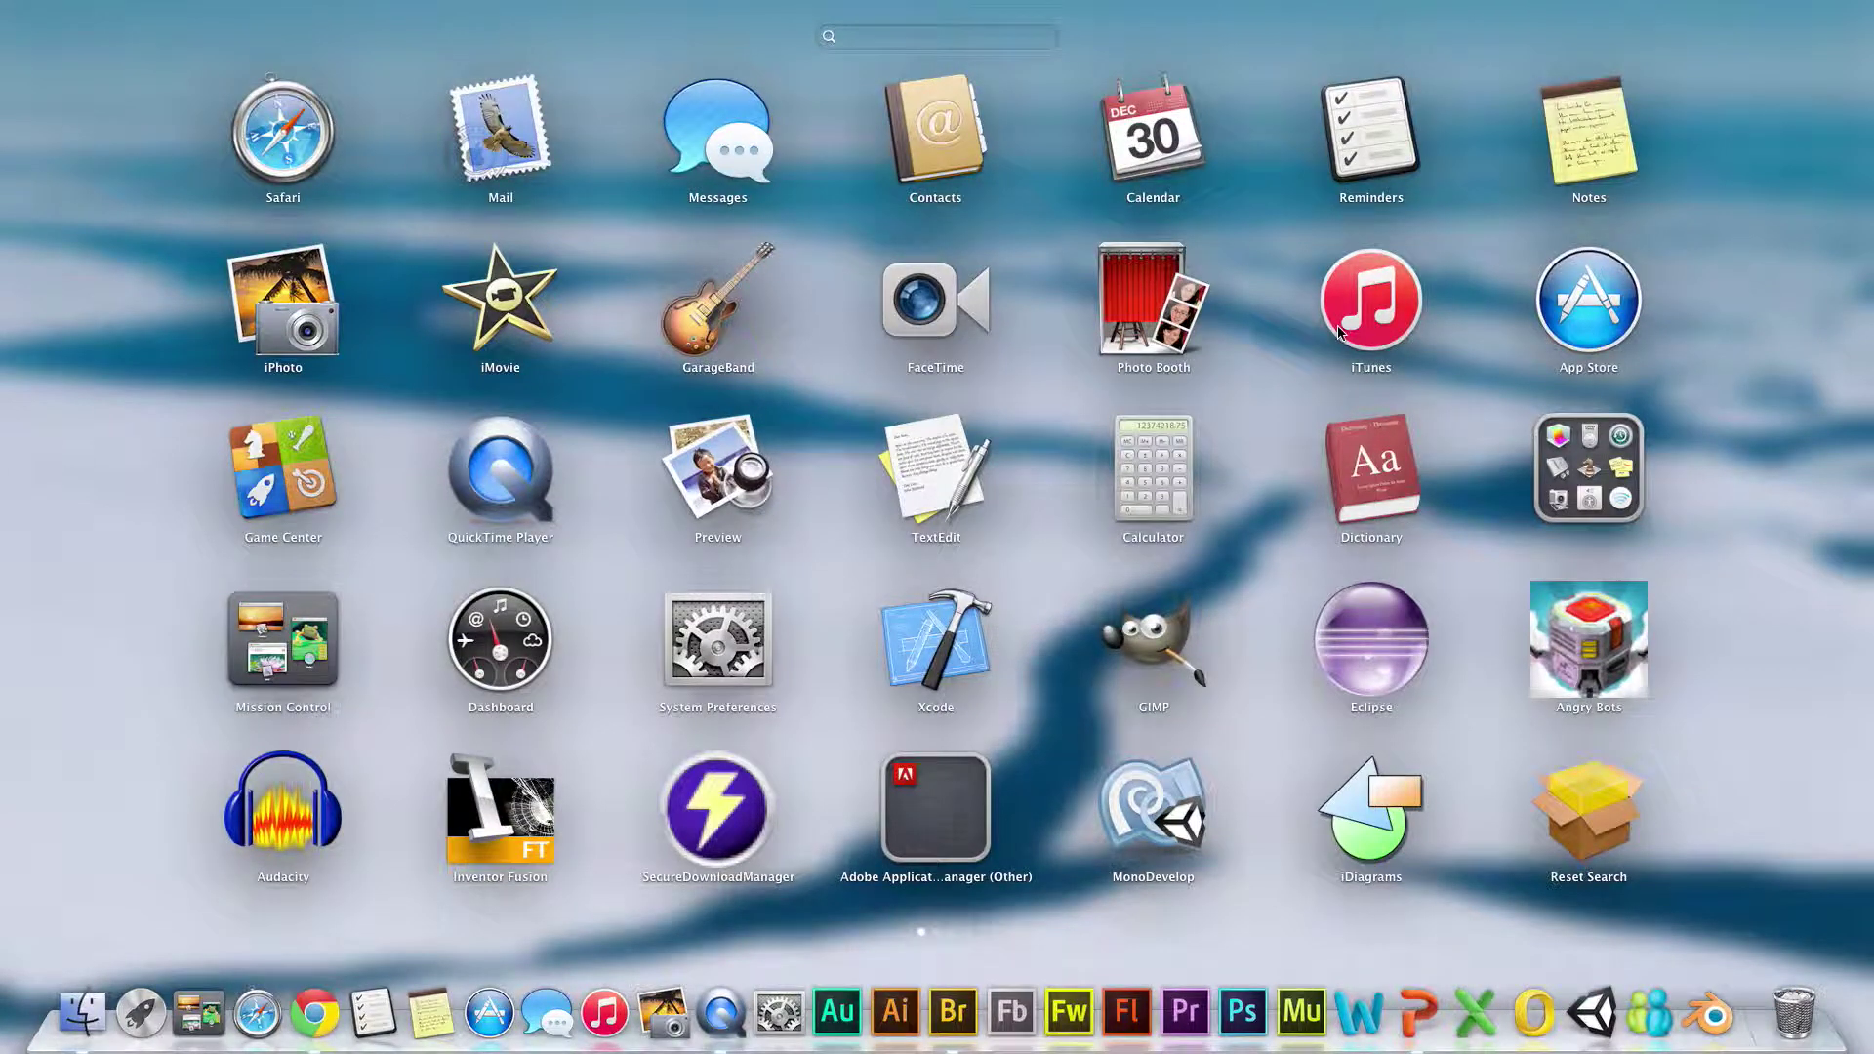
pyautogui.click(1604, 488)
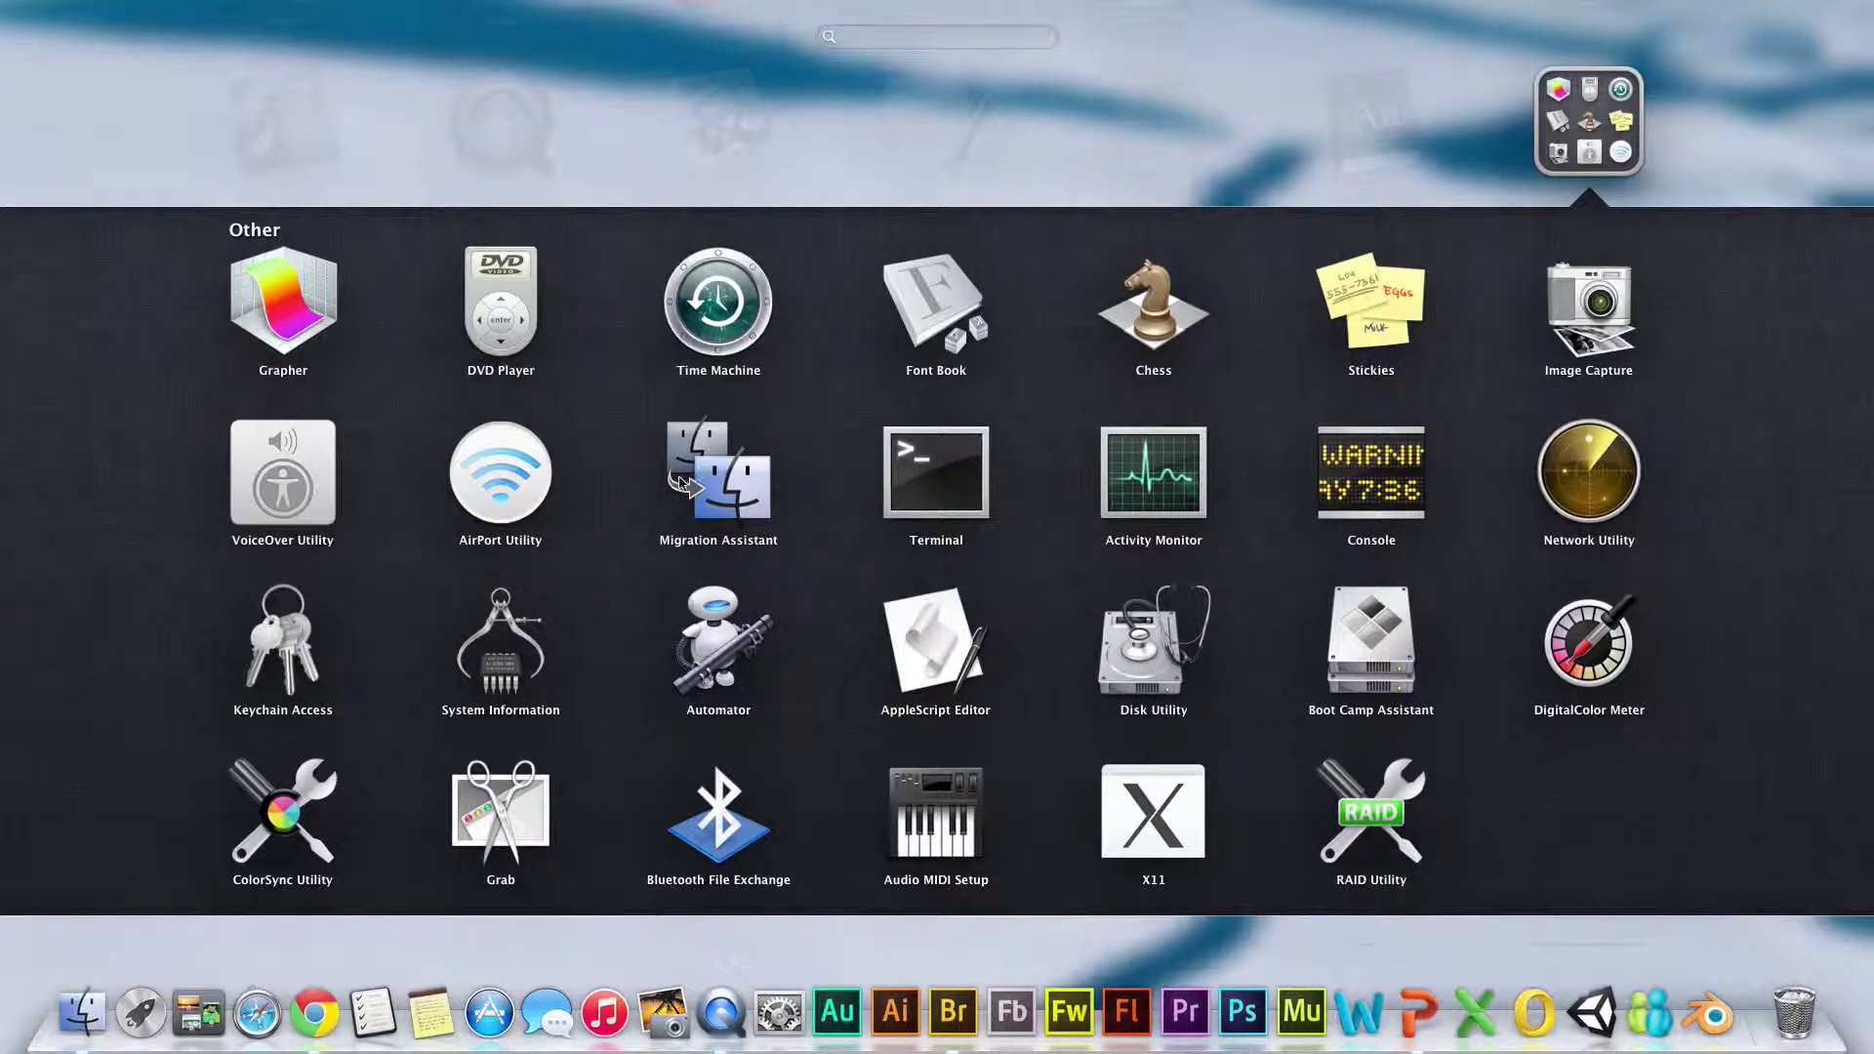
# - Launch Terminal and run 'ssh 192.168.1.29 -l pi'
pyautogui.click(916, 473)
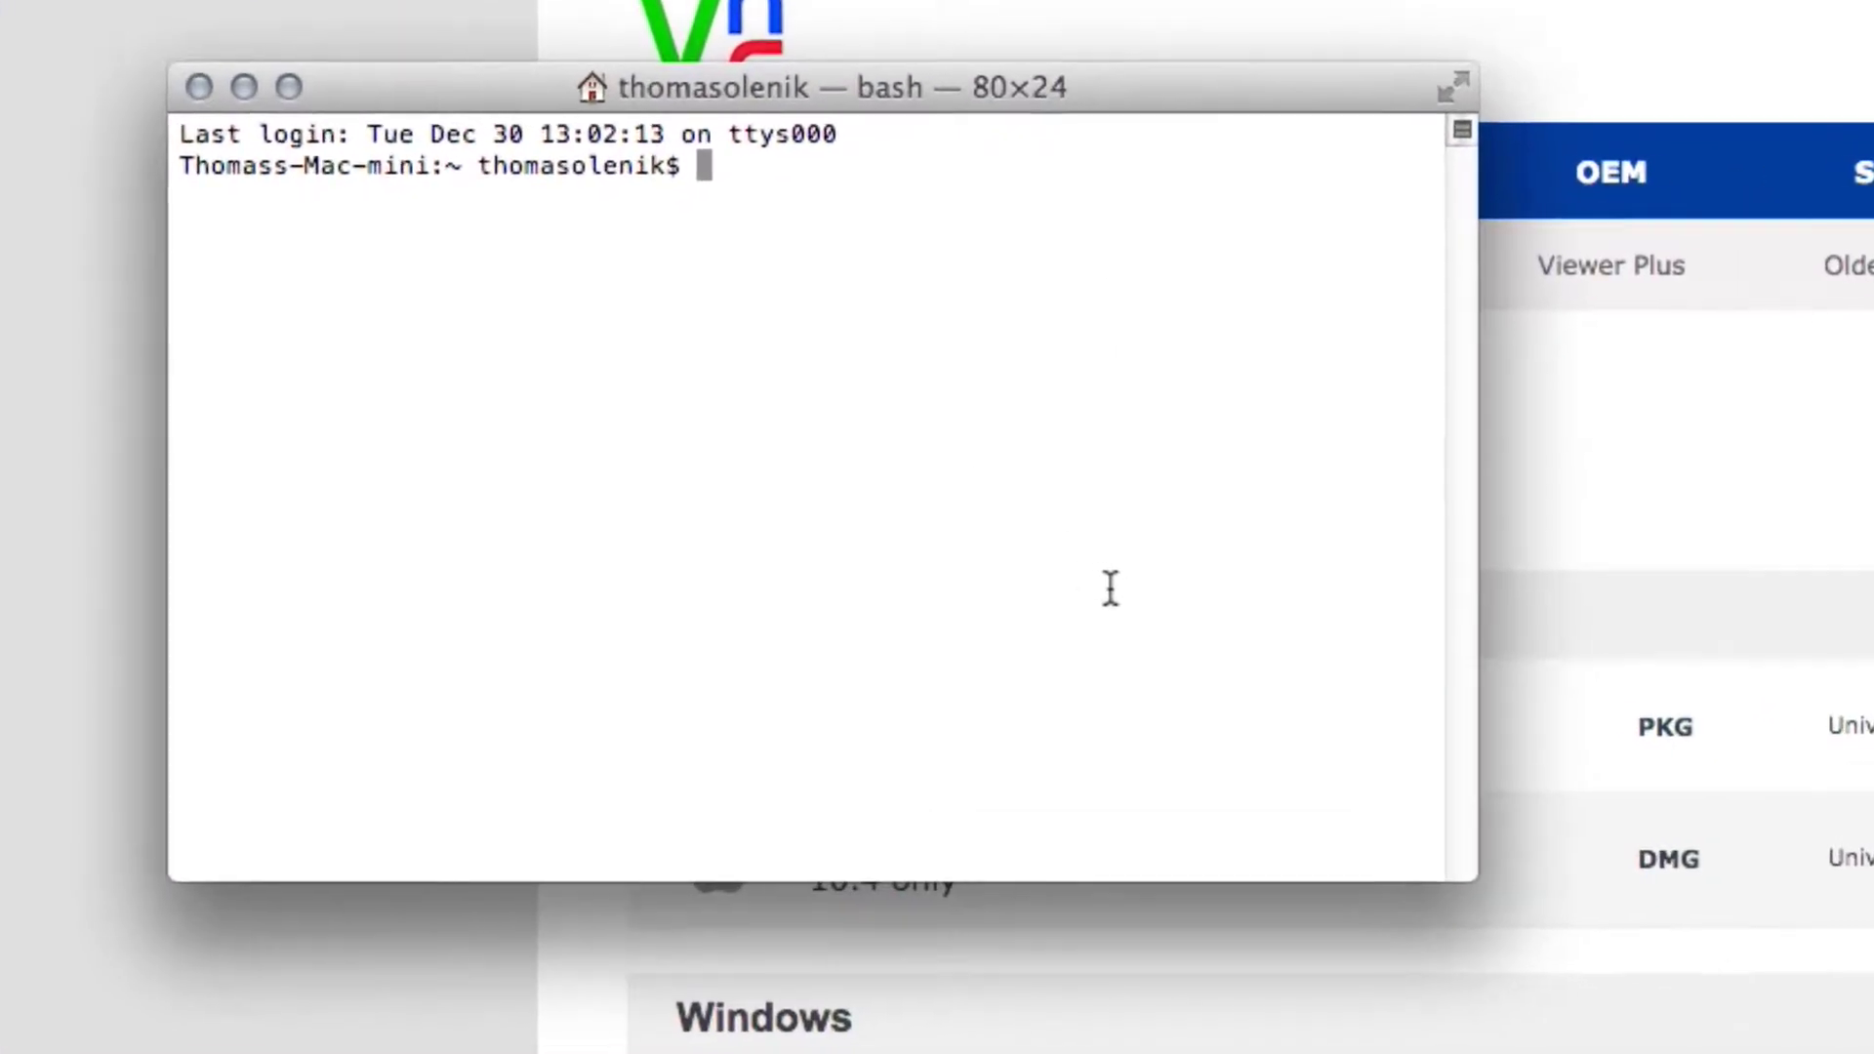
pyautogui.write('ssh 1')
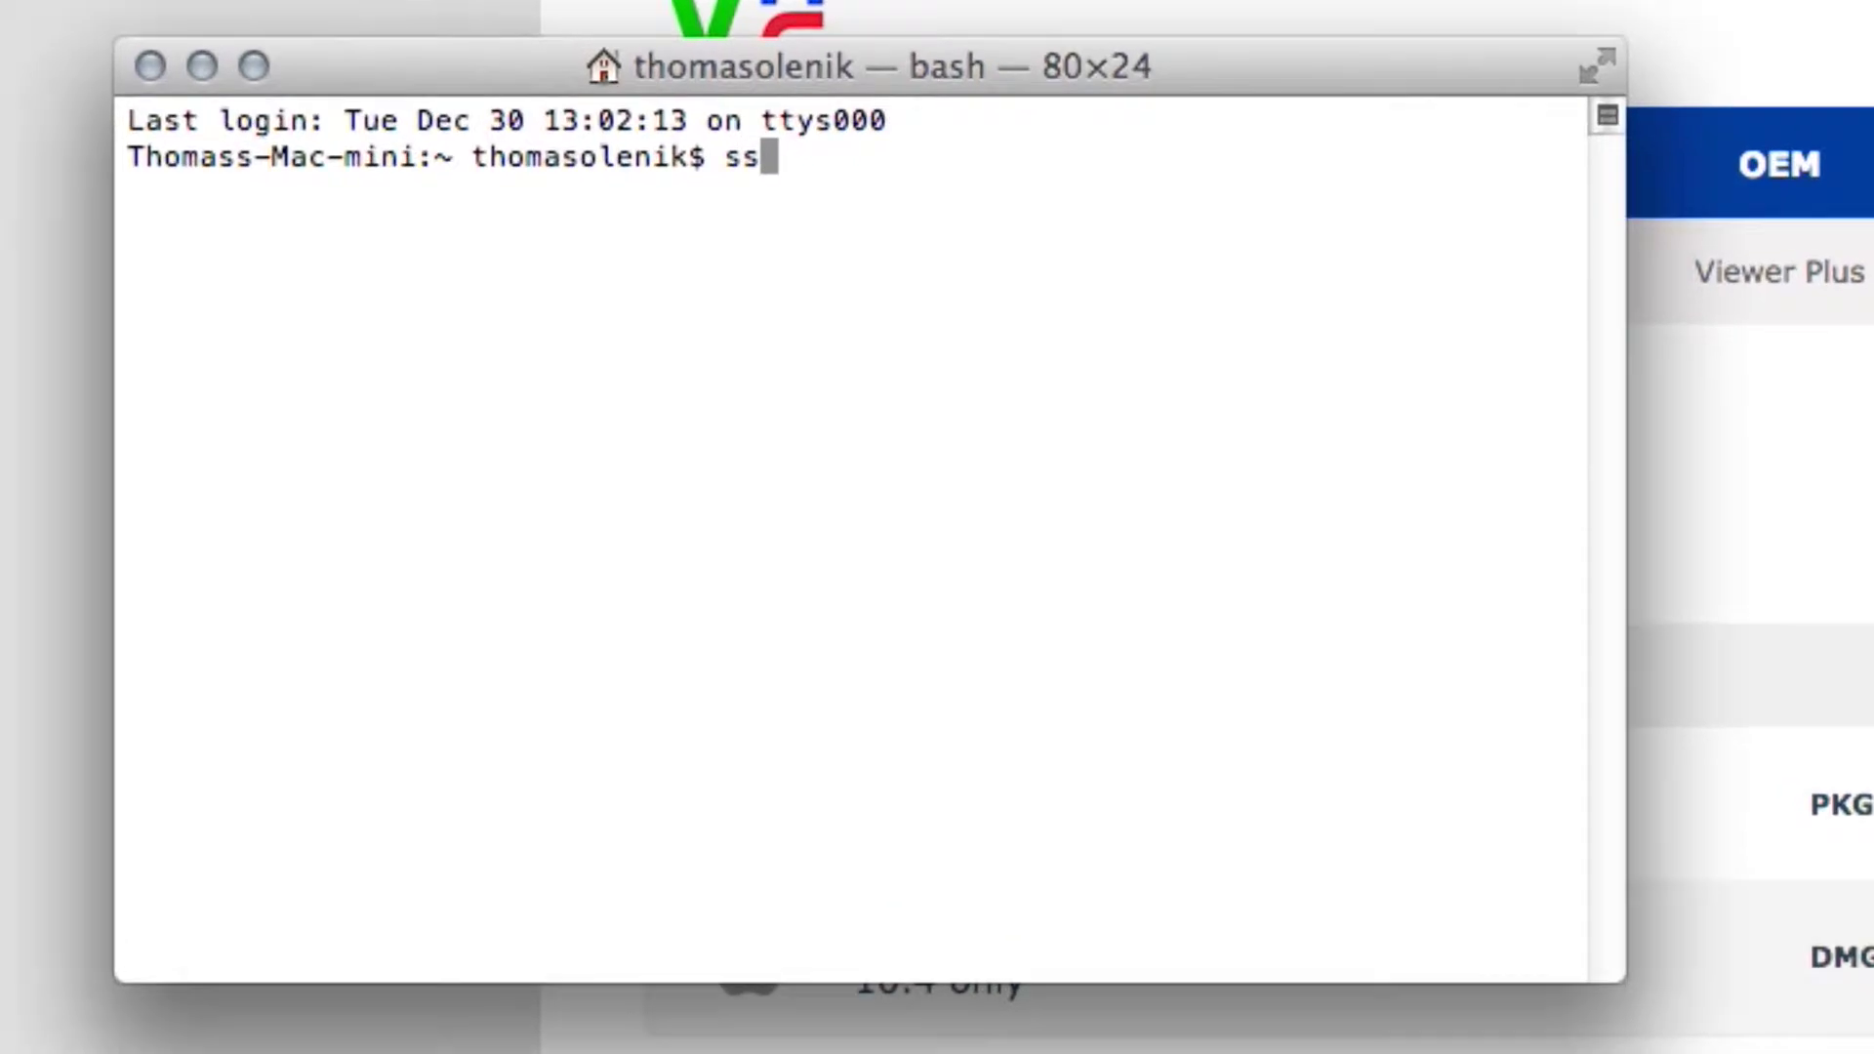
pyautogui.write('9')
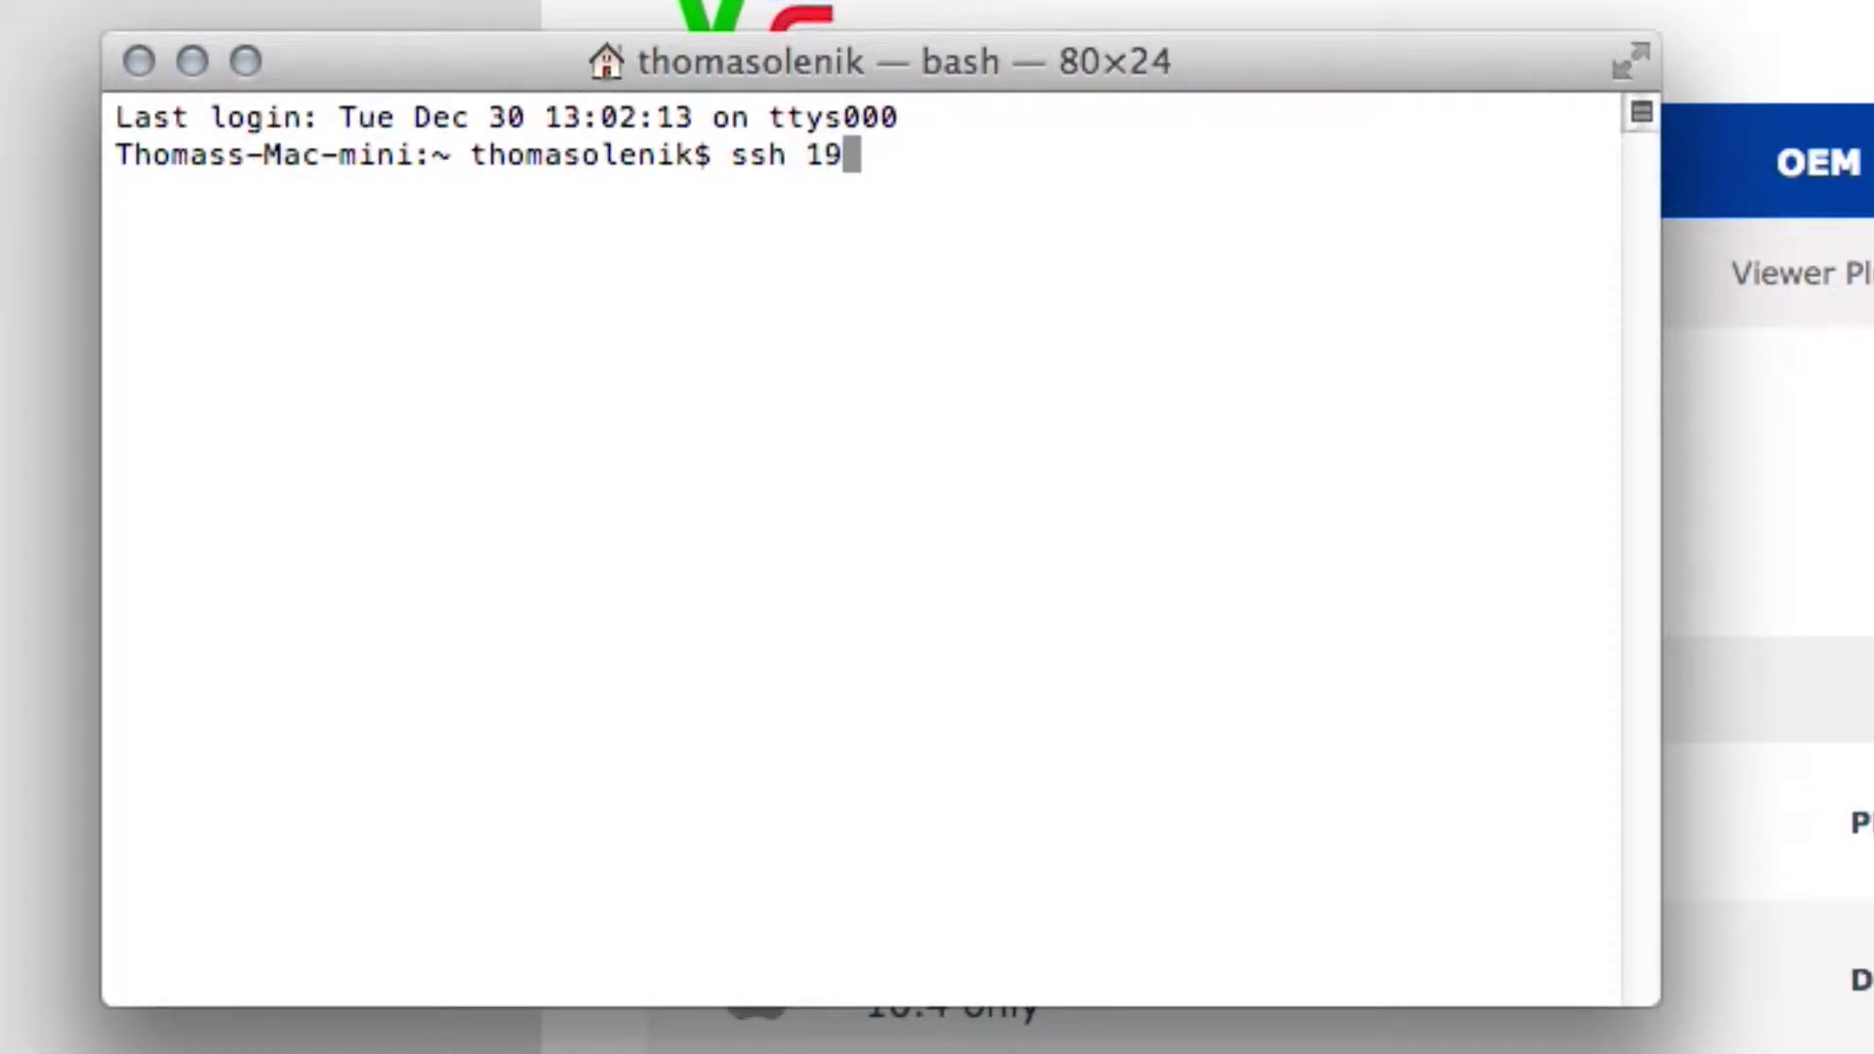
pyautogui.write('2.1')
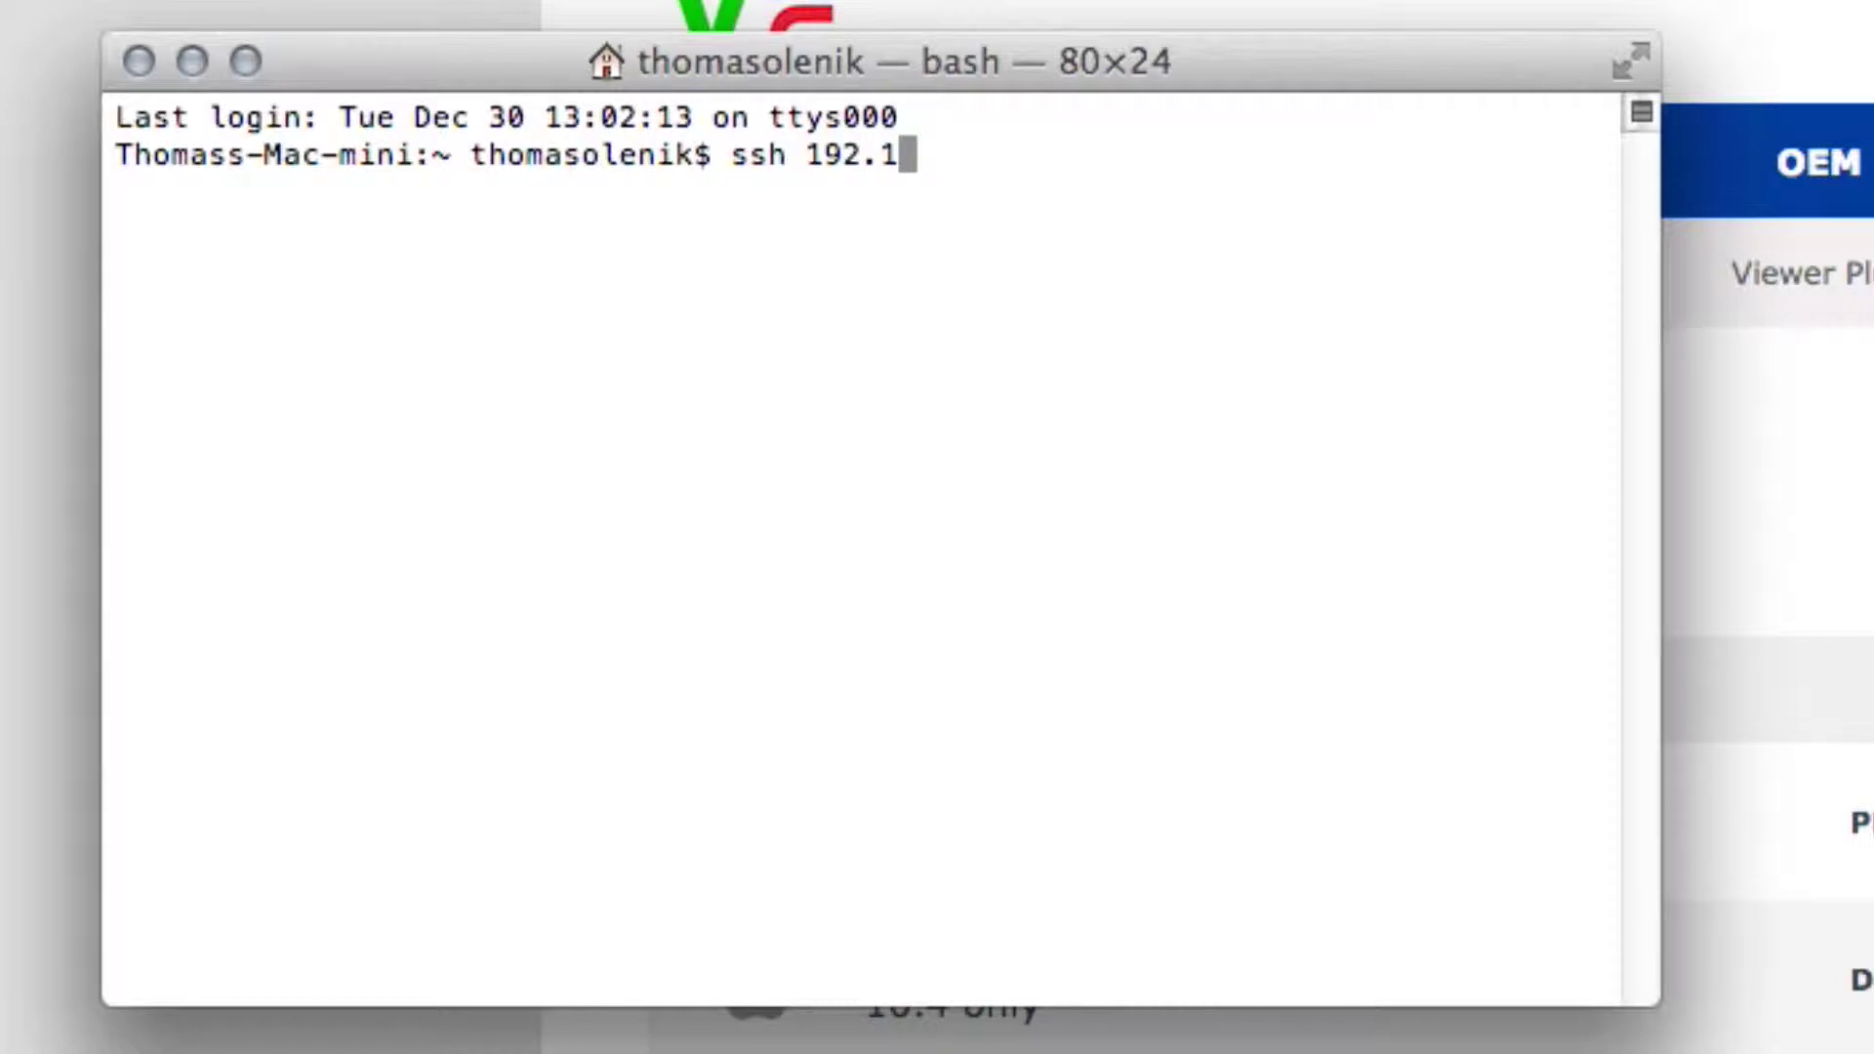
pyautogui.write('68')
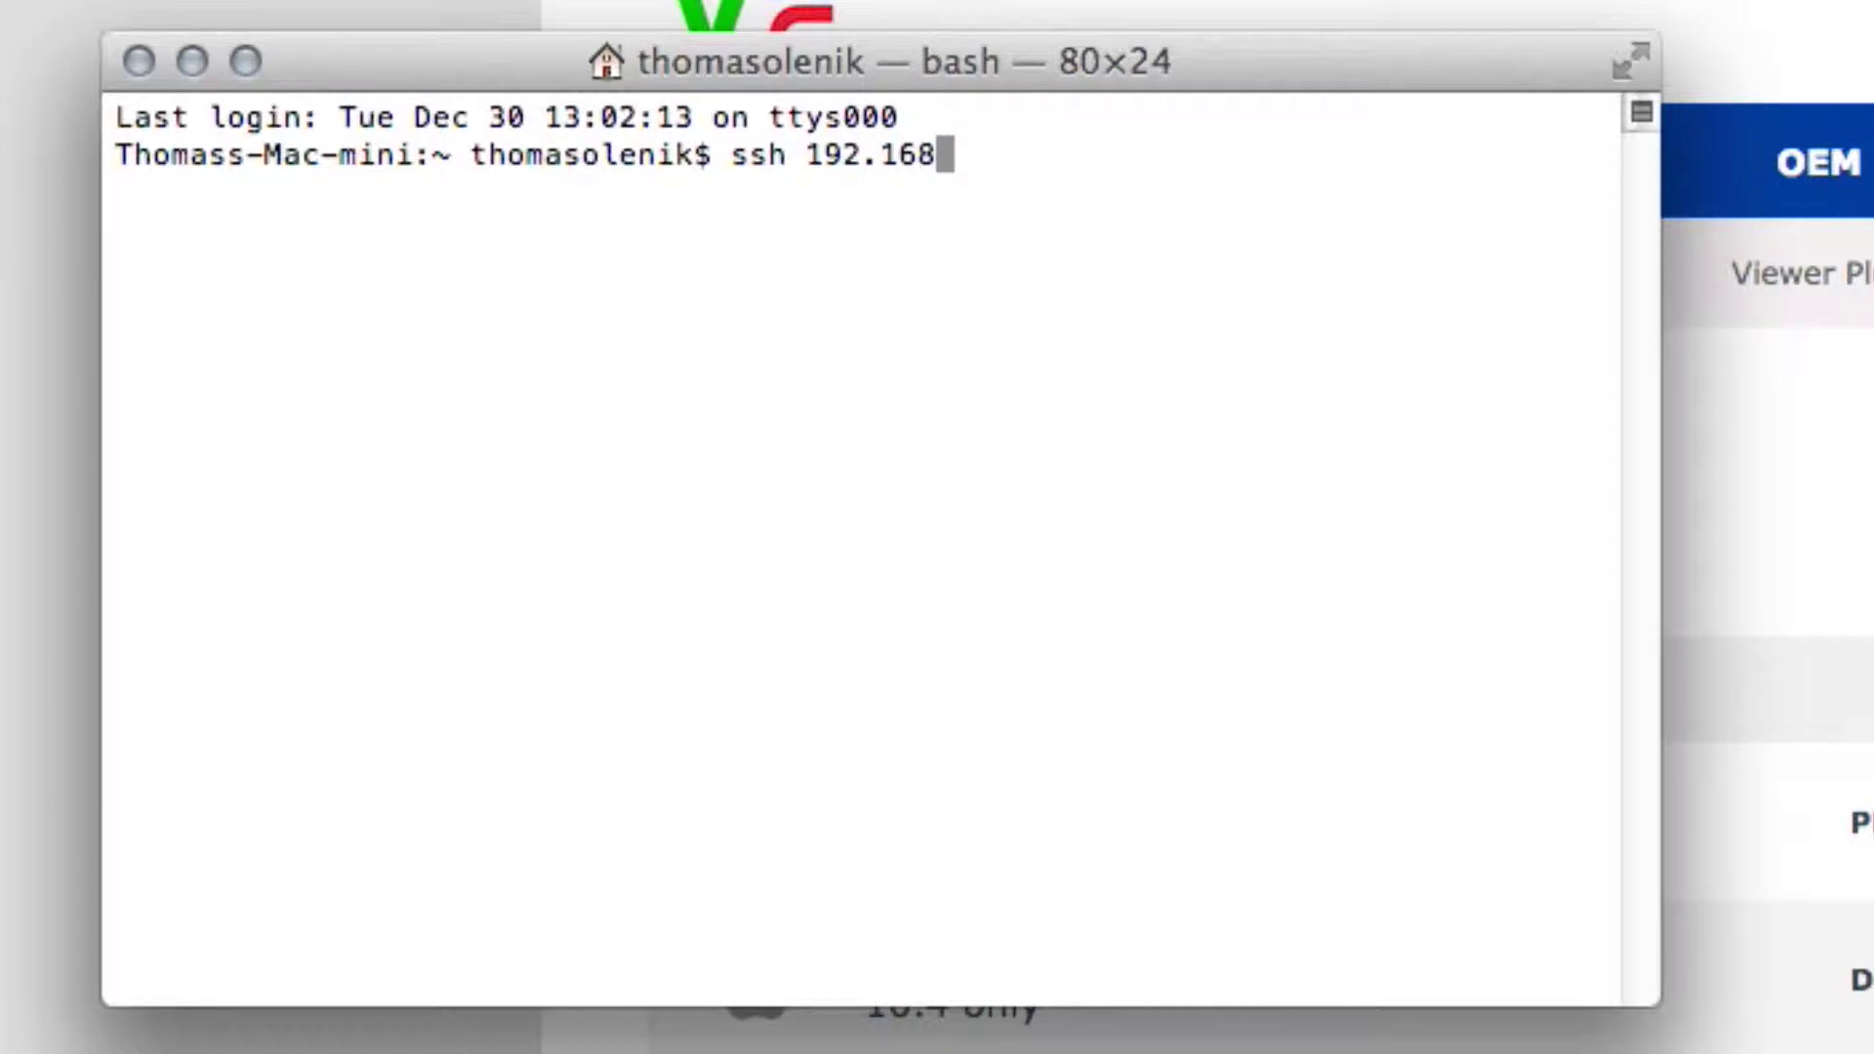
pyautogui.write('.1.29')
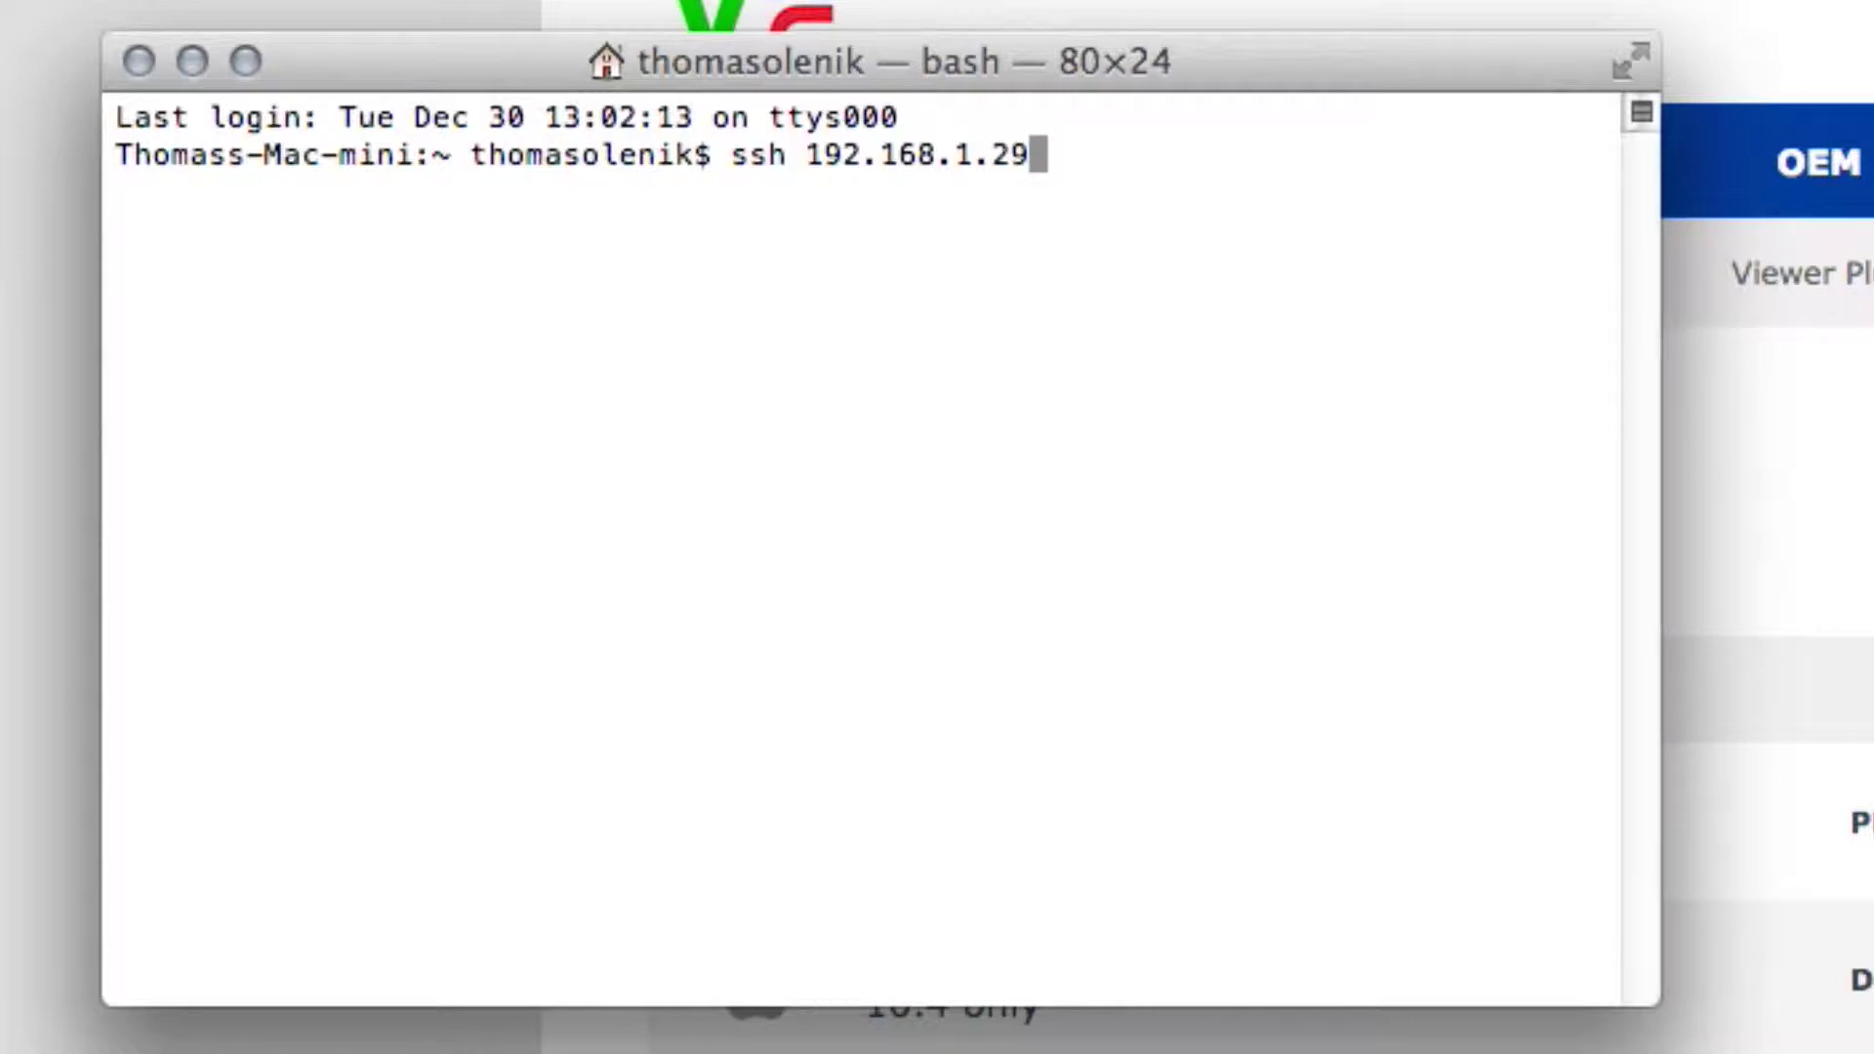
pyautogui.write(' -l pi')
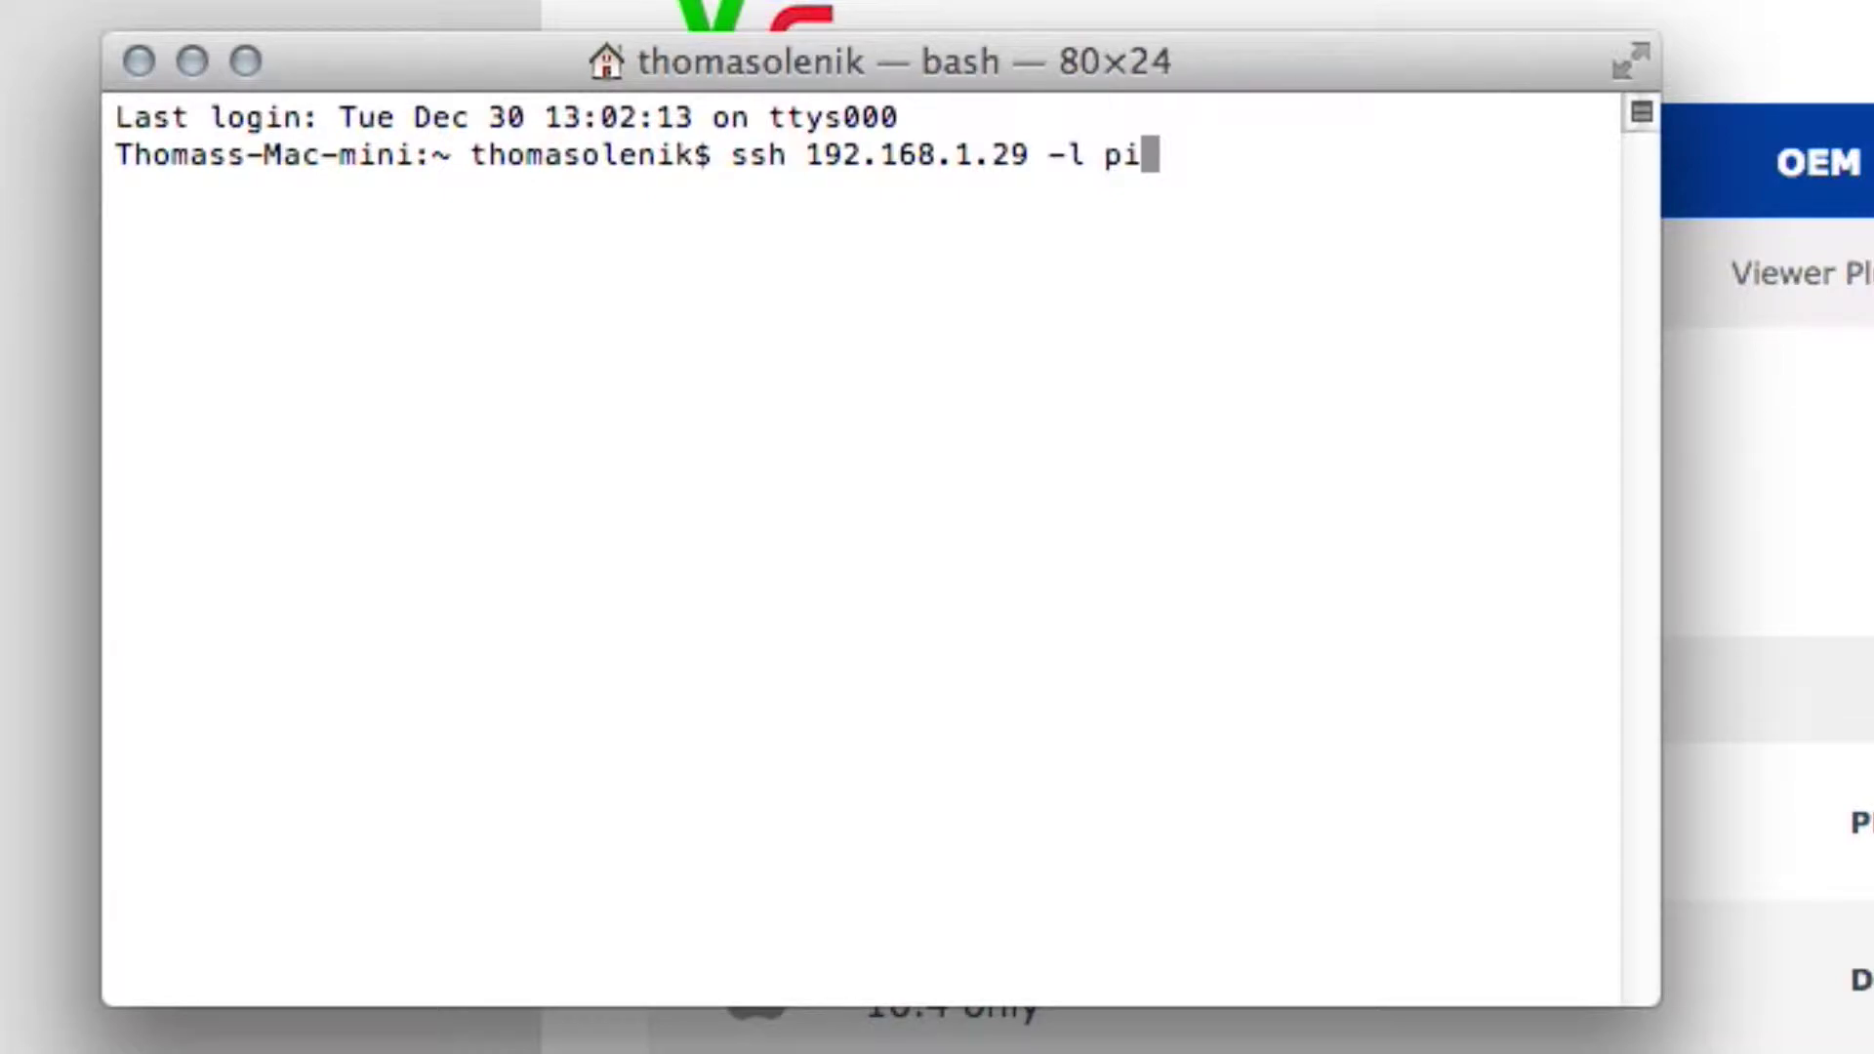
pyautogui.press('Return')
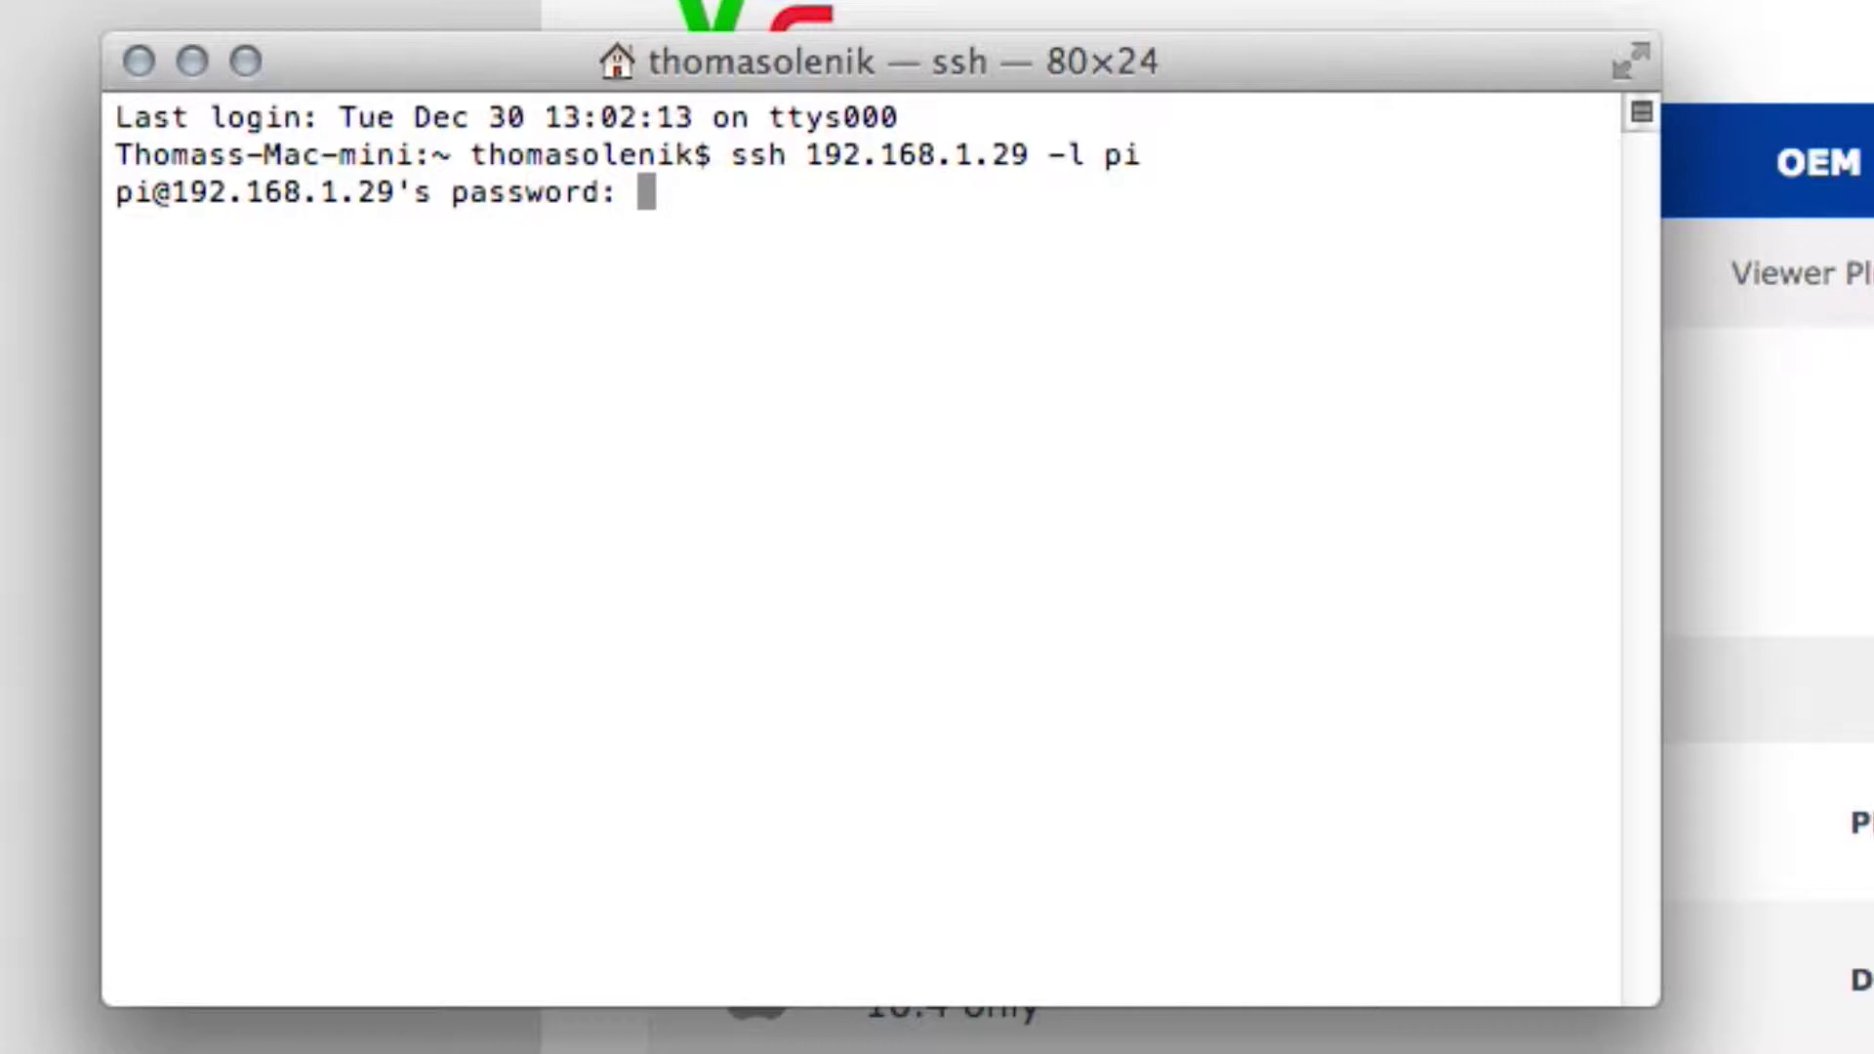
# - Submit the Pi account password to complete the SSH login
pyautogui.press('Return')
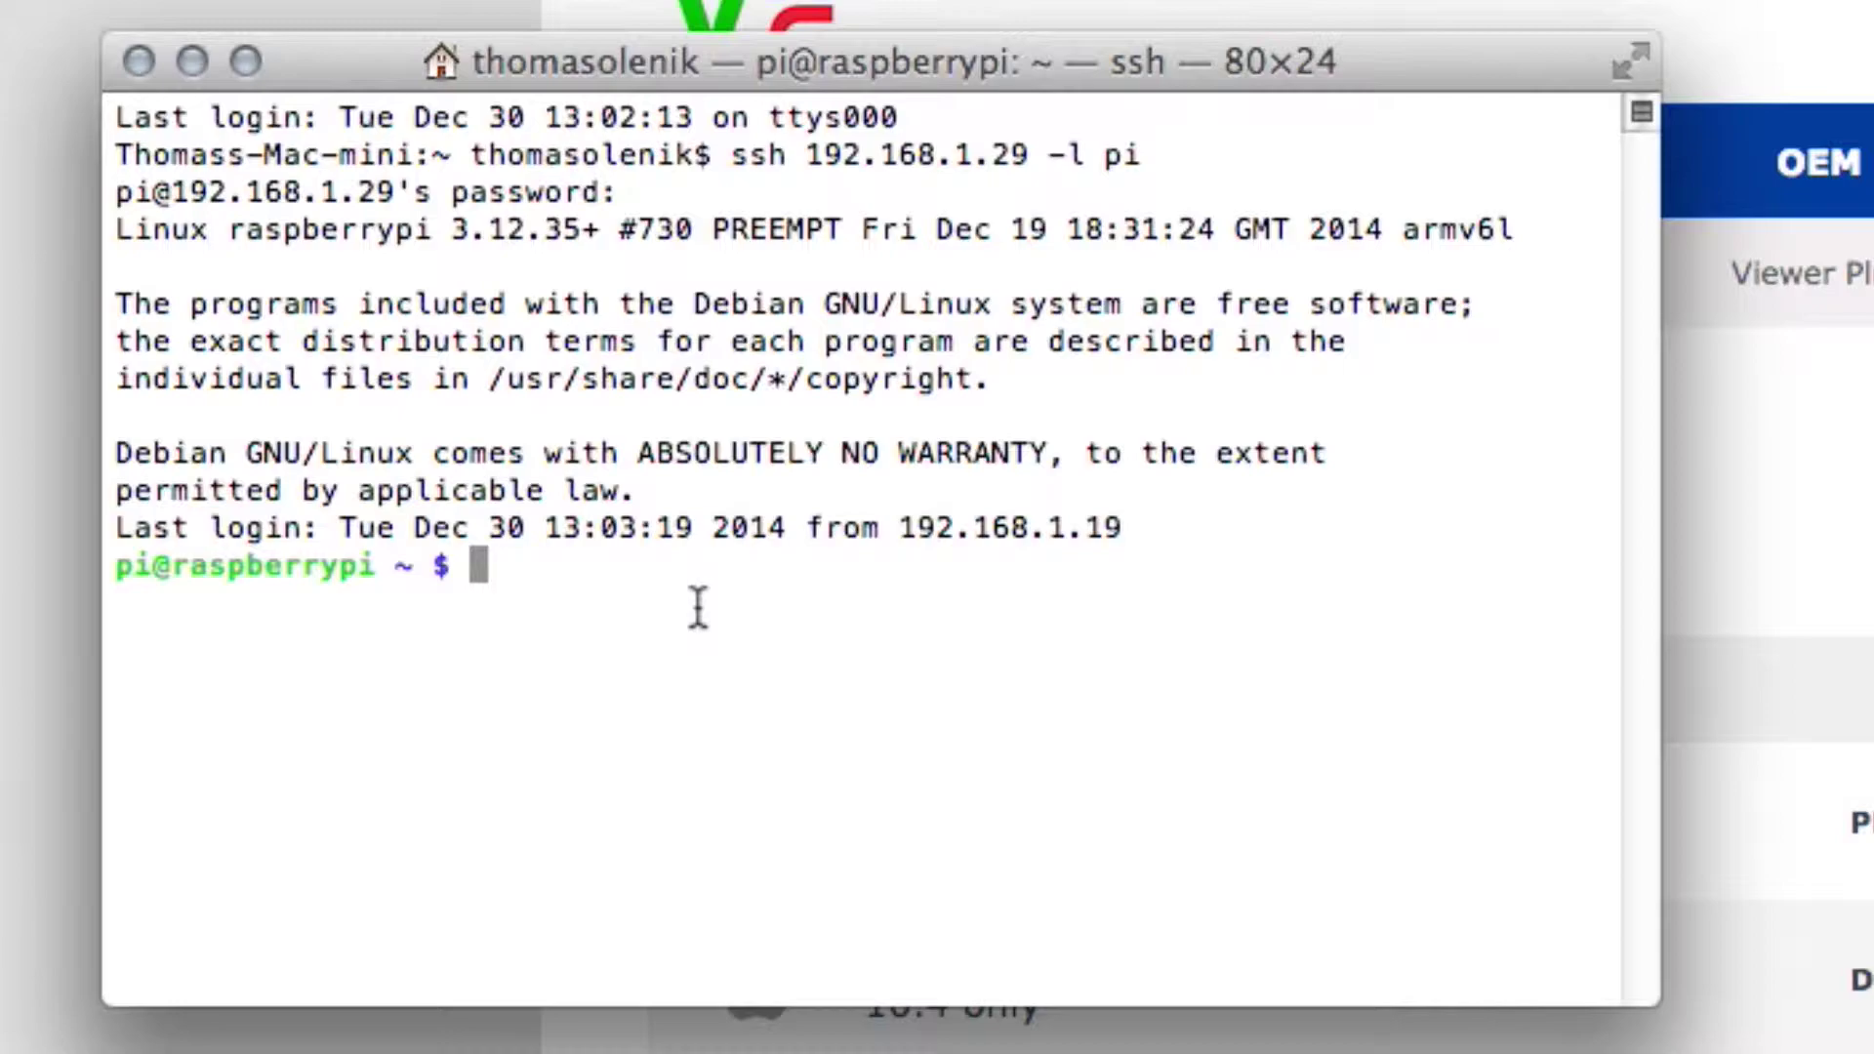
# - Run 'hostname -I' to confirm the Pi's address 192.168.1.29
pyautogui.write('hostnam')
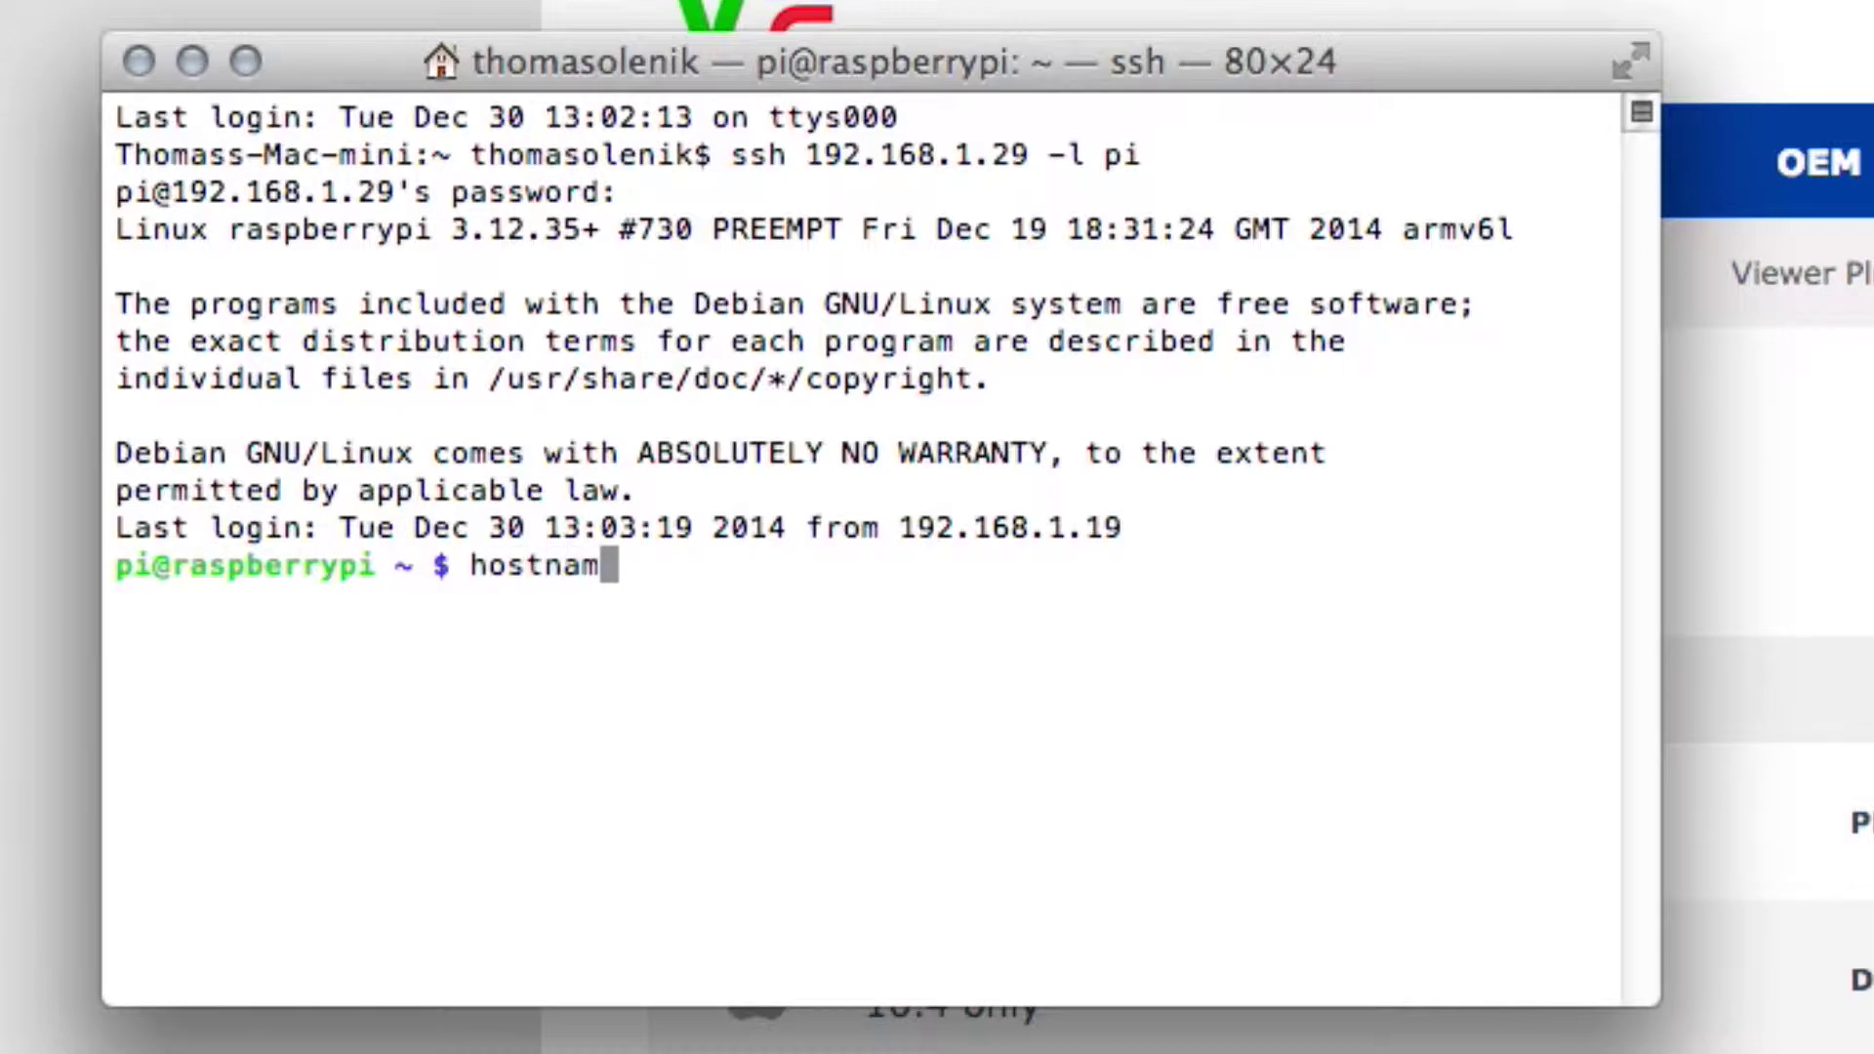
pyautogui.write('e -I')
pyautogui.press('Return')
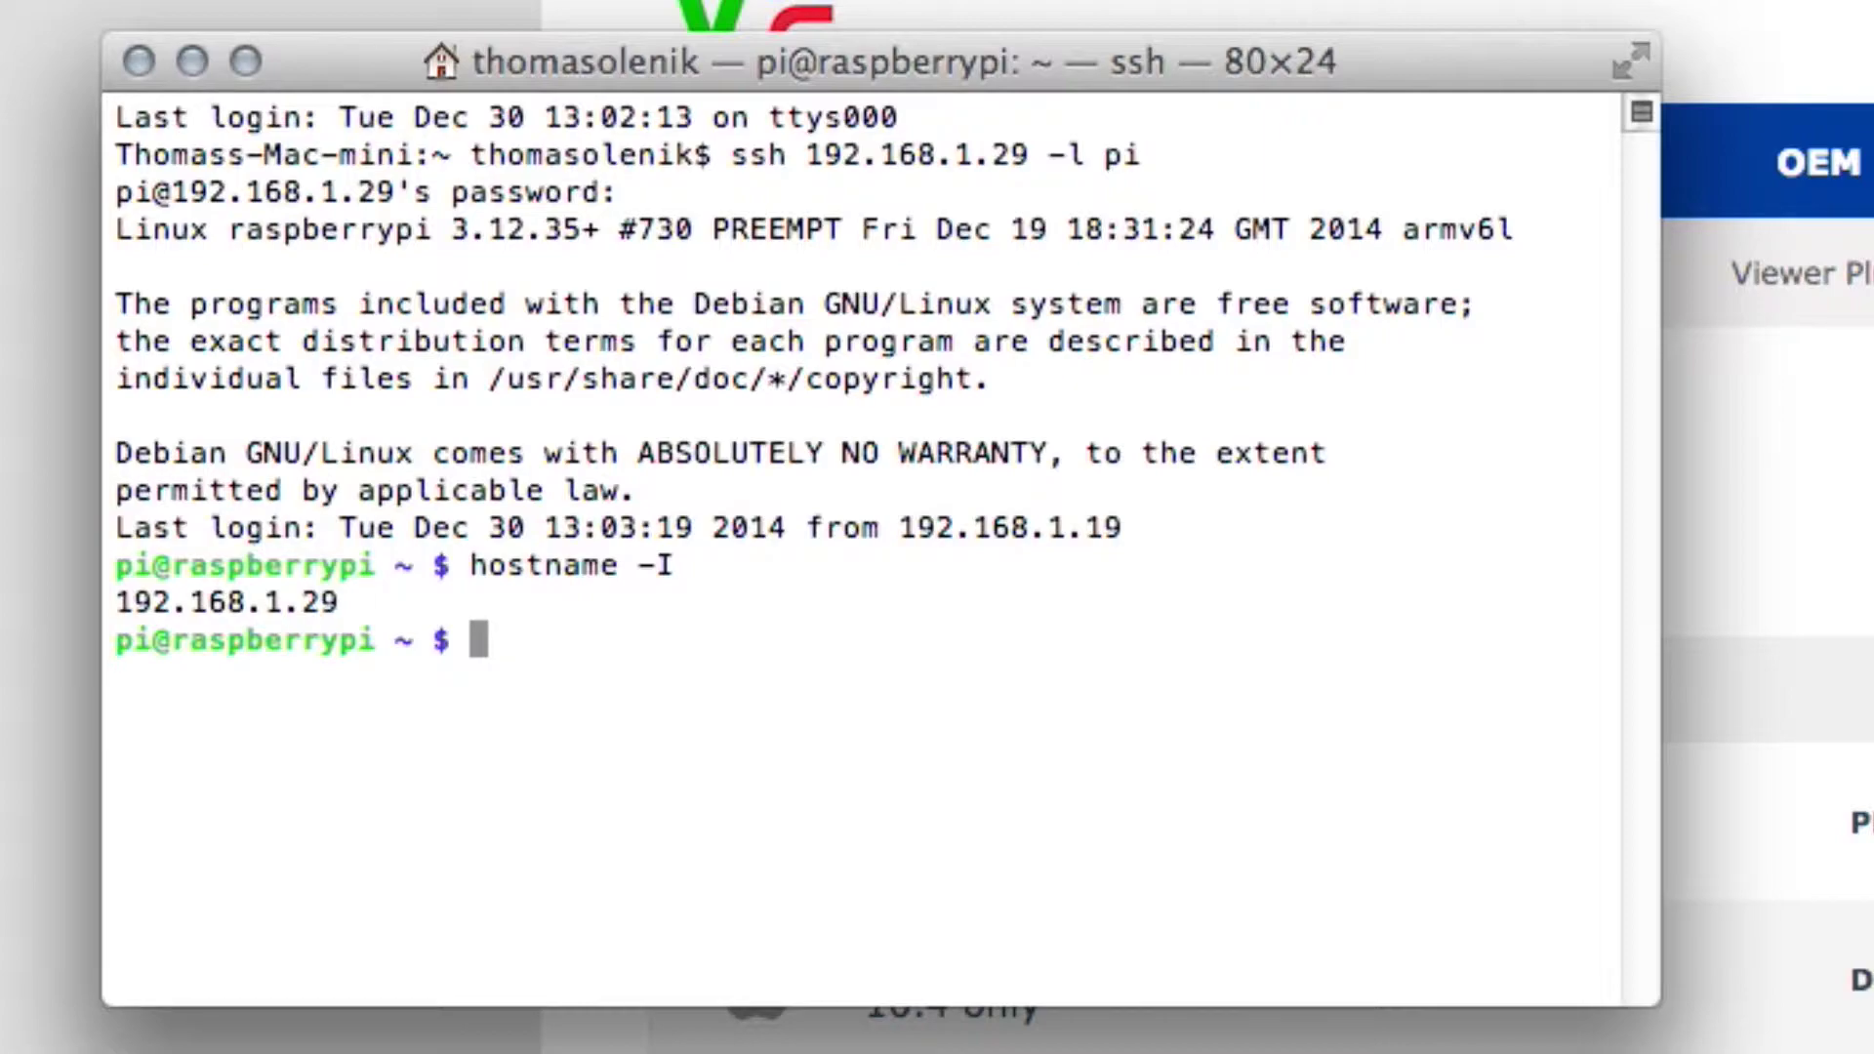
# - Run 'vncserver' to start the raspberrypi:1 X desktop
pyautogui.write('vncser')
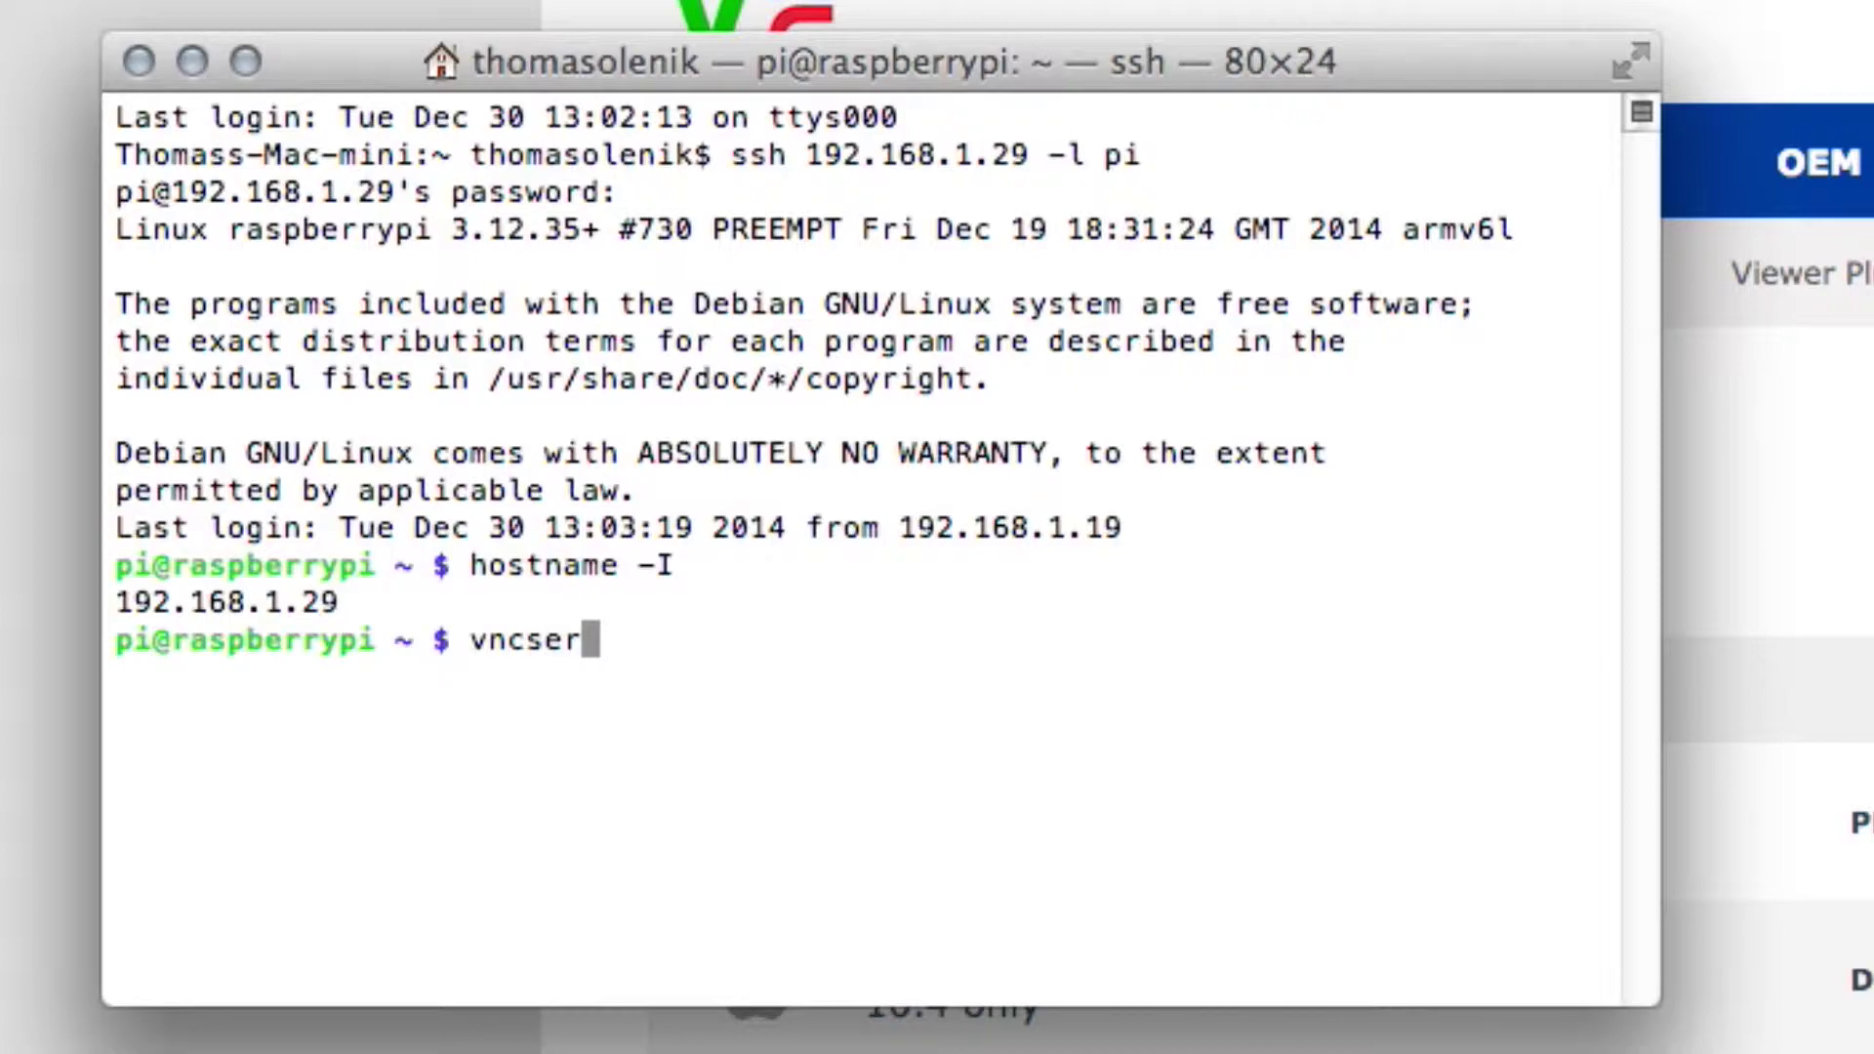
pyautogui.write('ver')
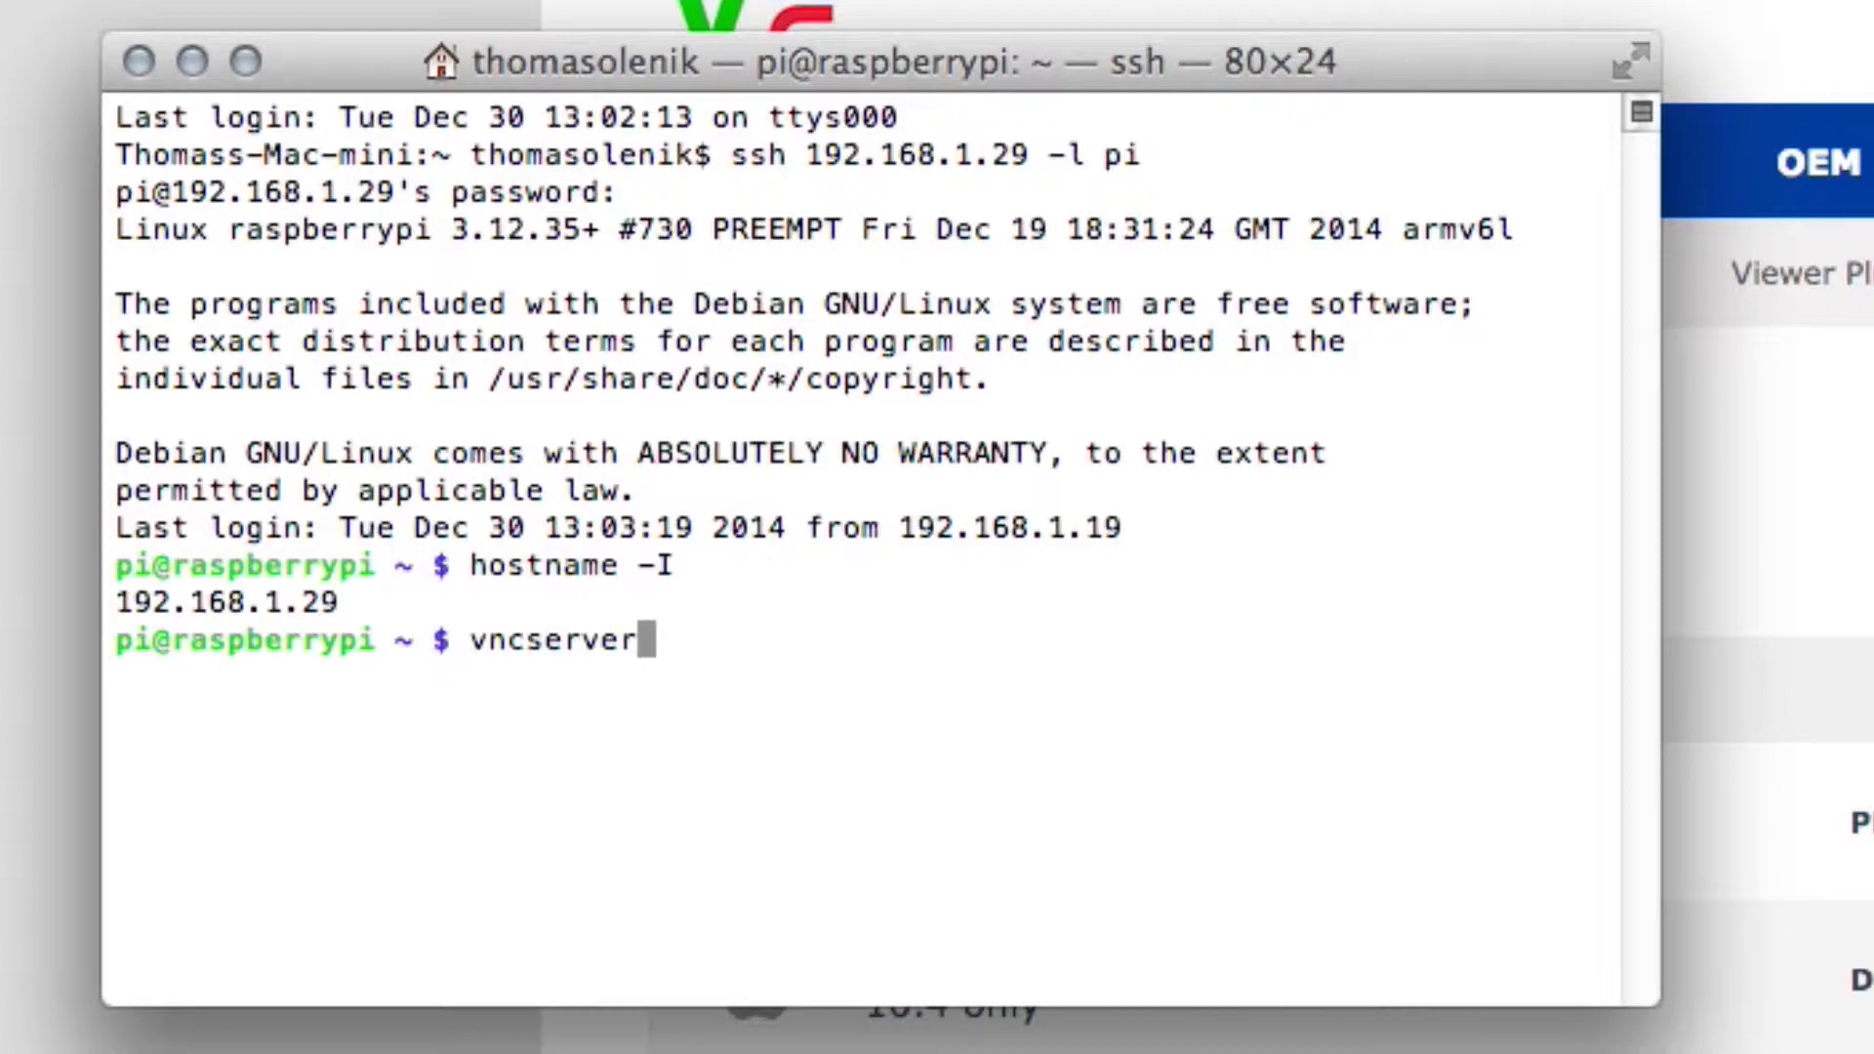
pyautogui.press('Return')
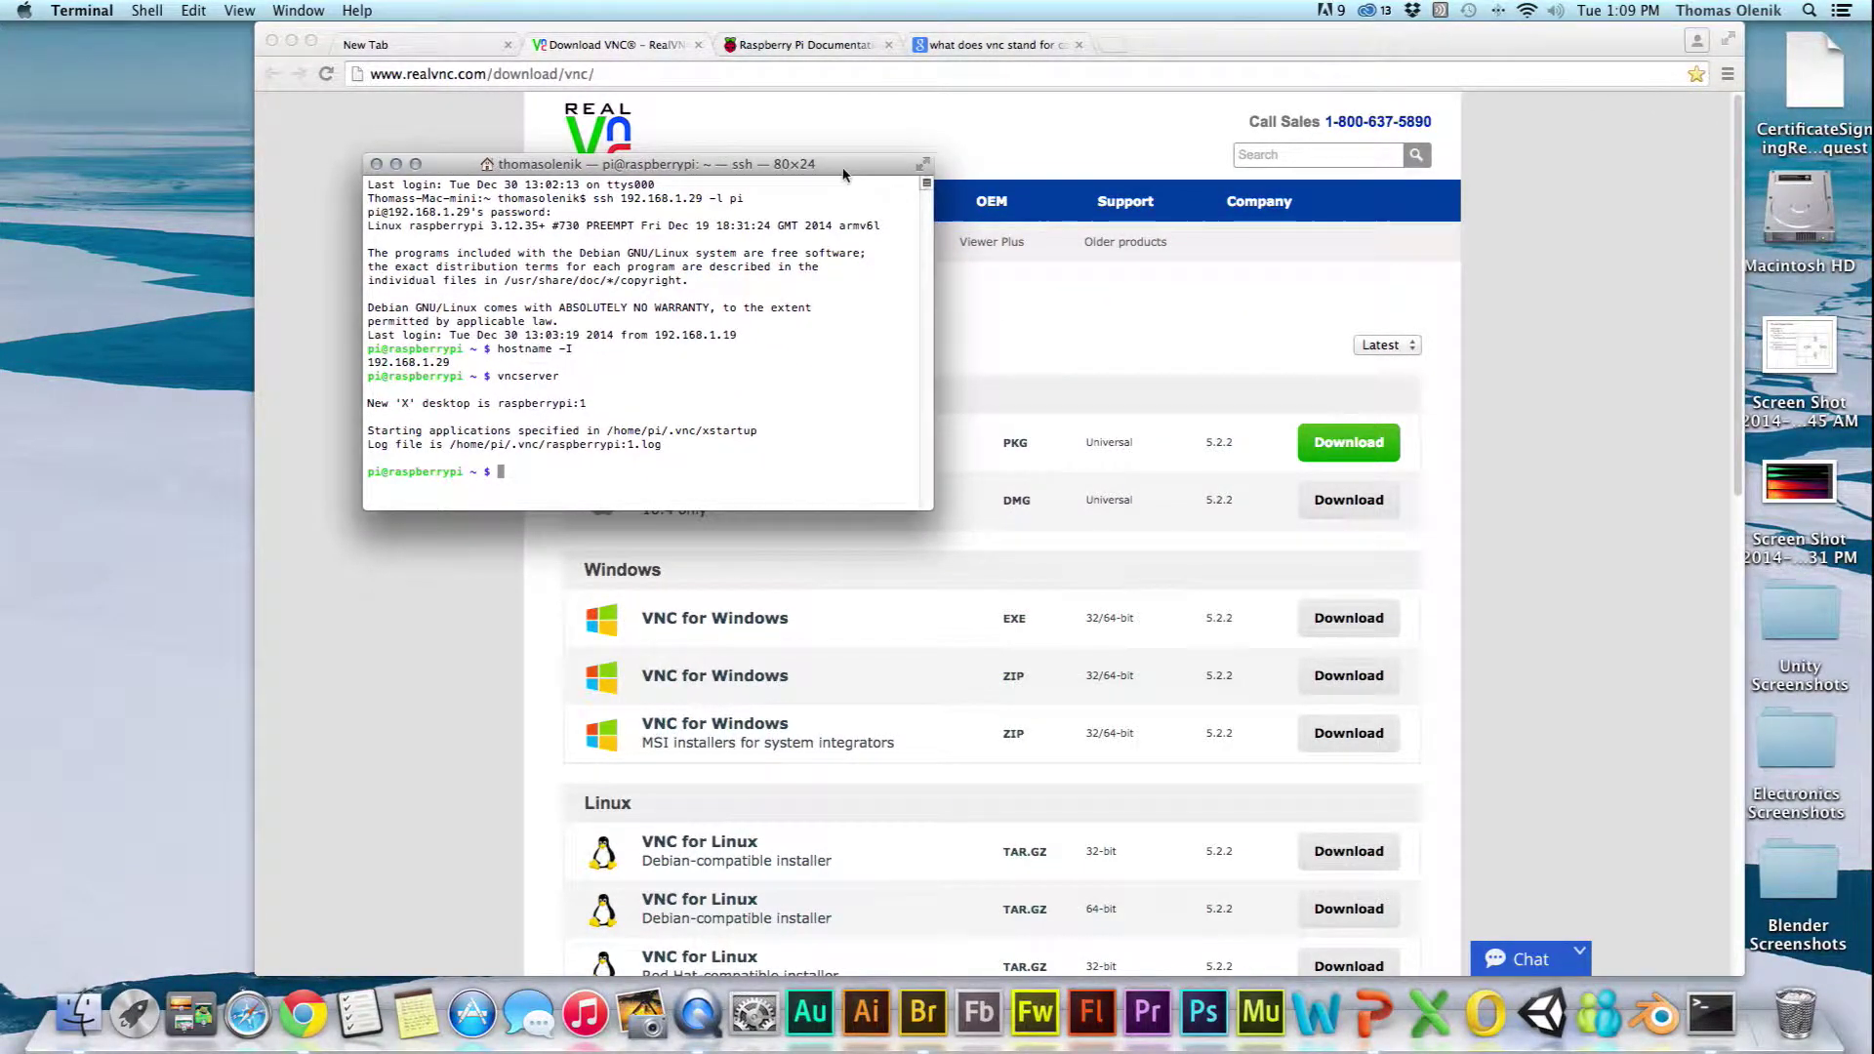
# - Move Terminal to the lower left and launch VNC Viewer from Launchpad
pyautogui.moveTo(844, 174); pyautogui.dragTo(532, 407)
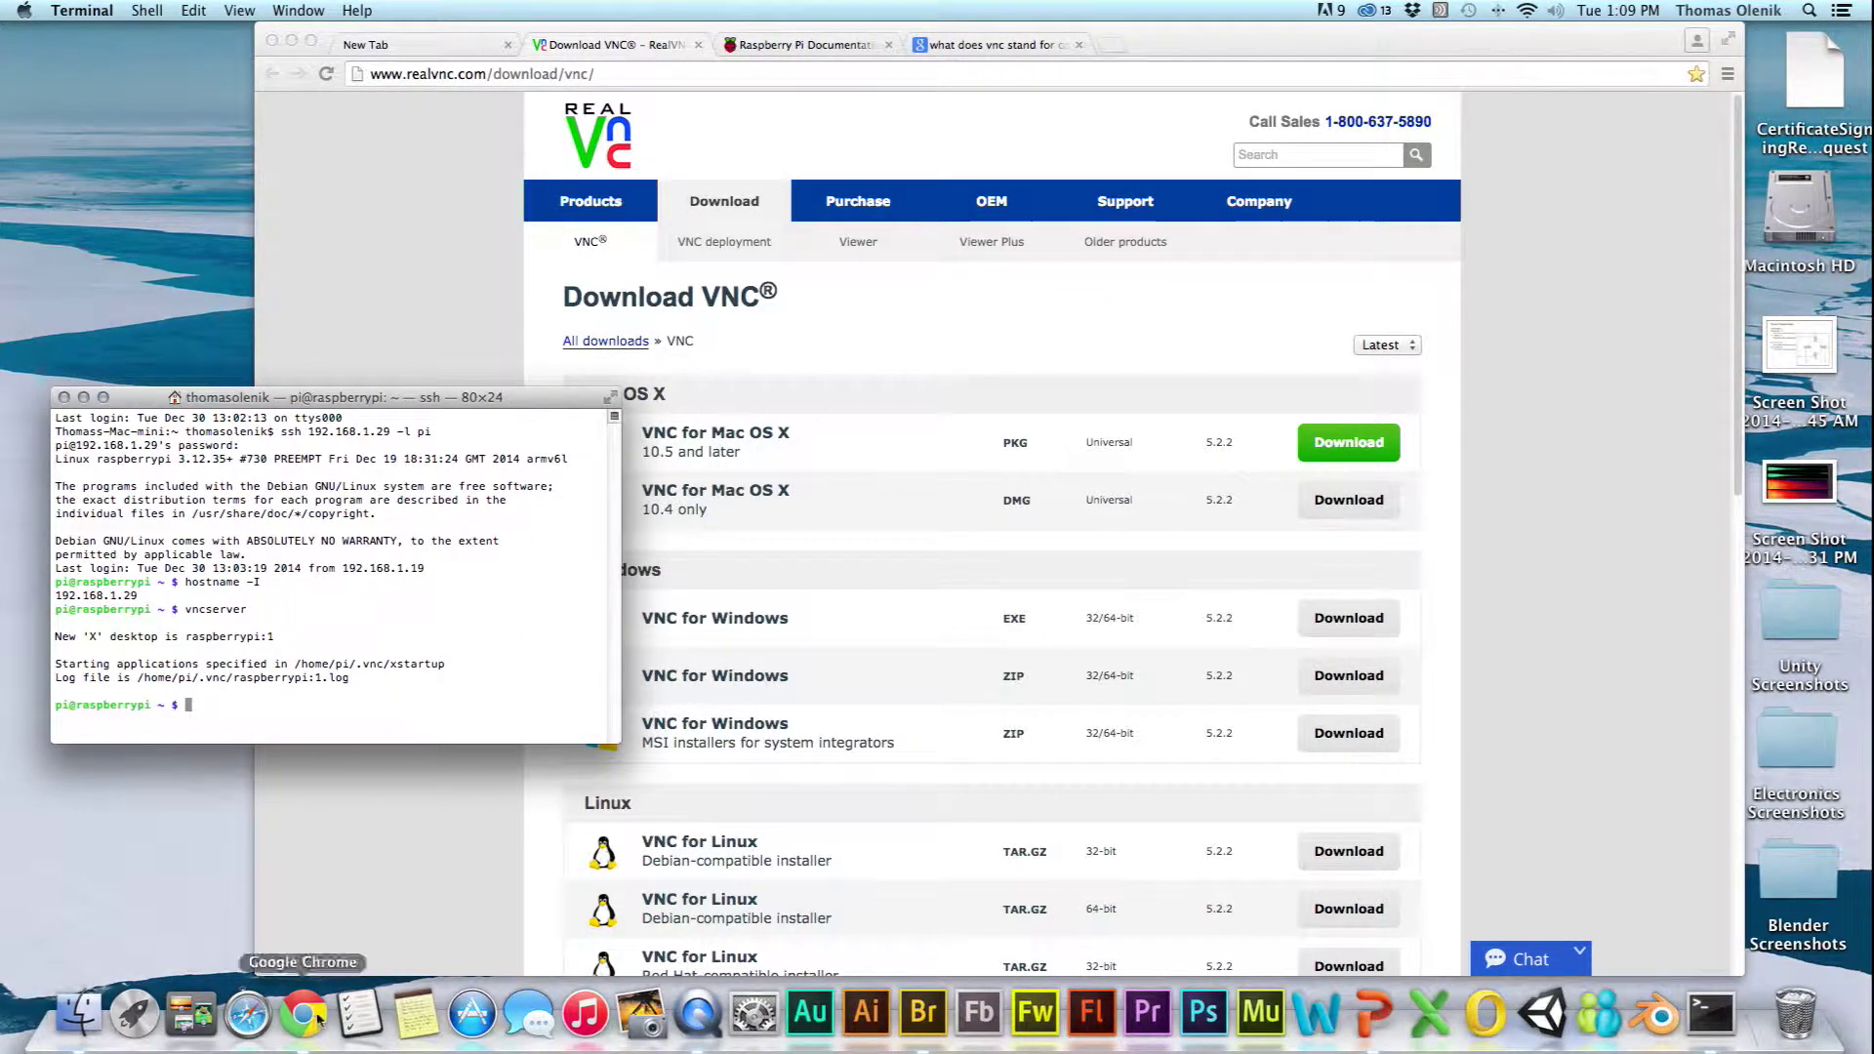
pyautogui.click(134, 1013)
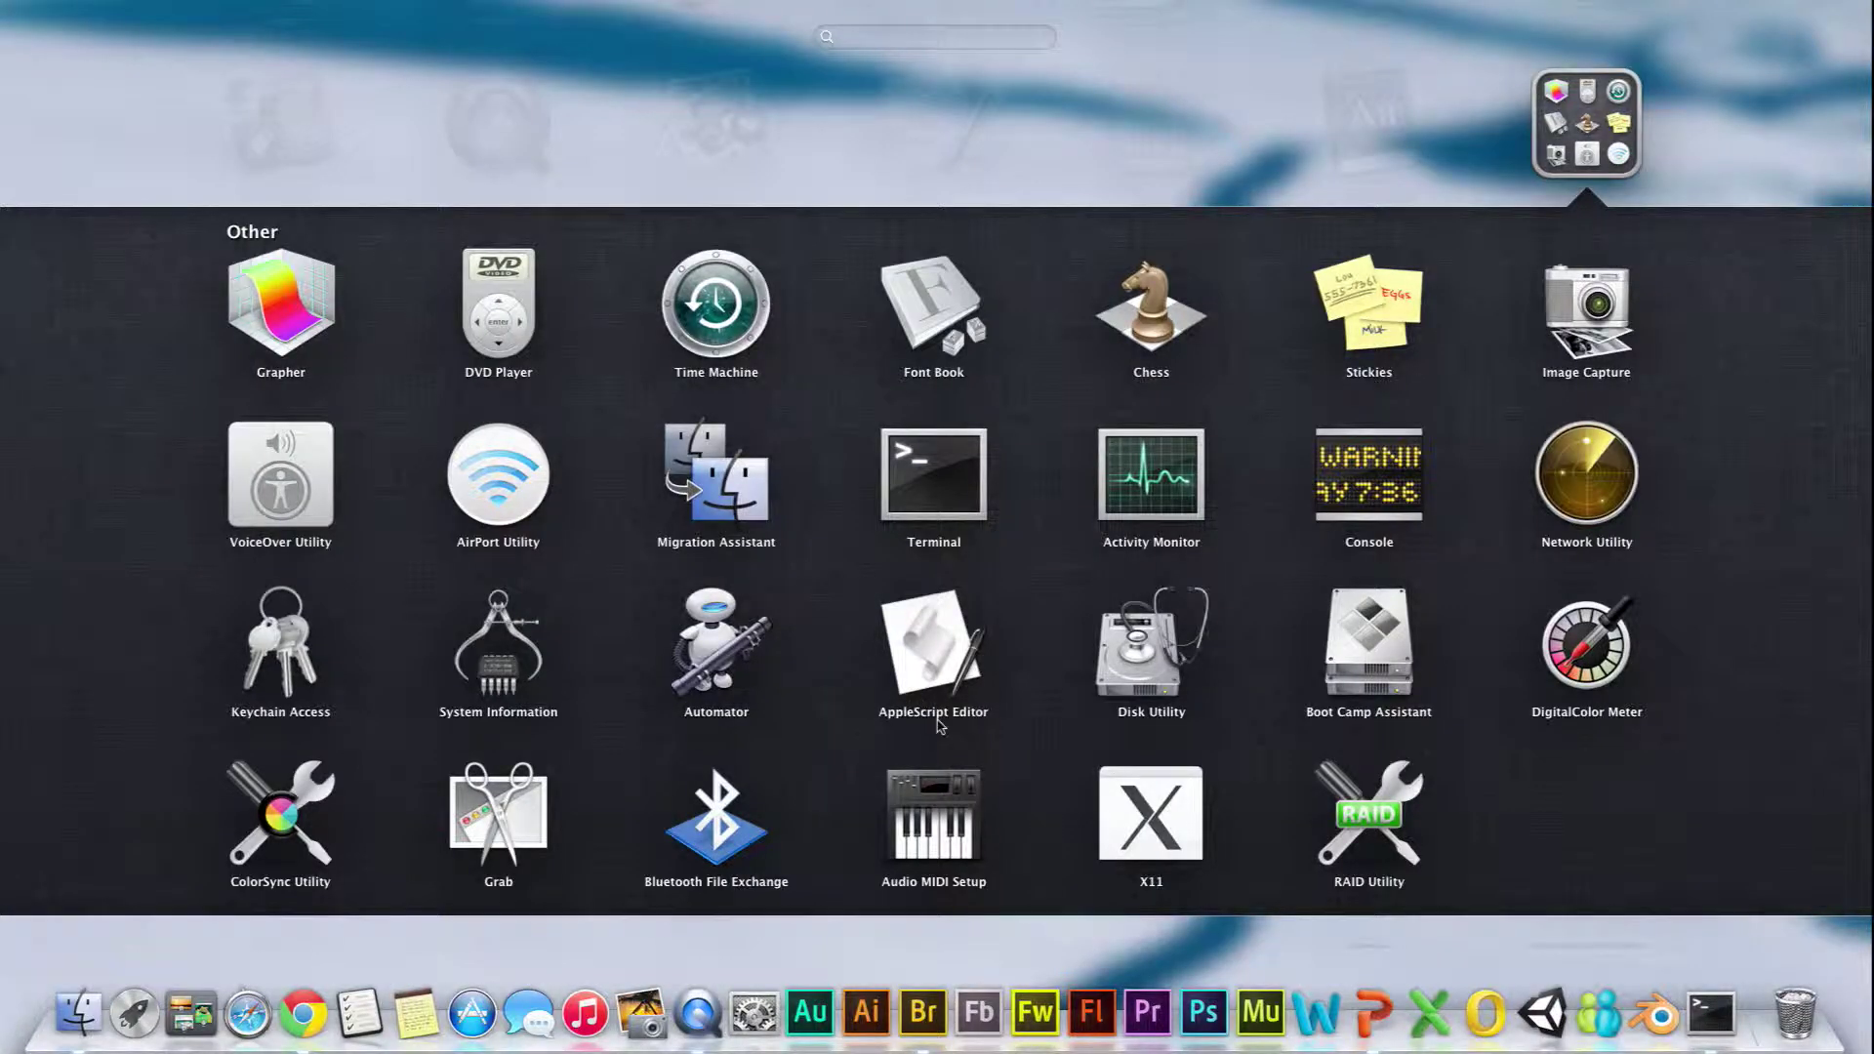
pyautogui.click(907, 952)
pyautogui.hscroll(10, 910, 885)
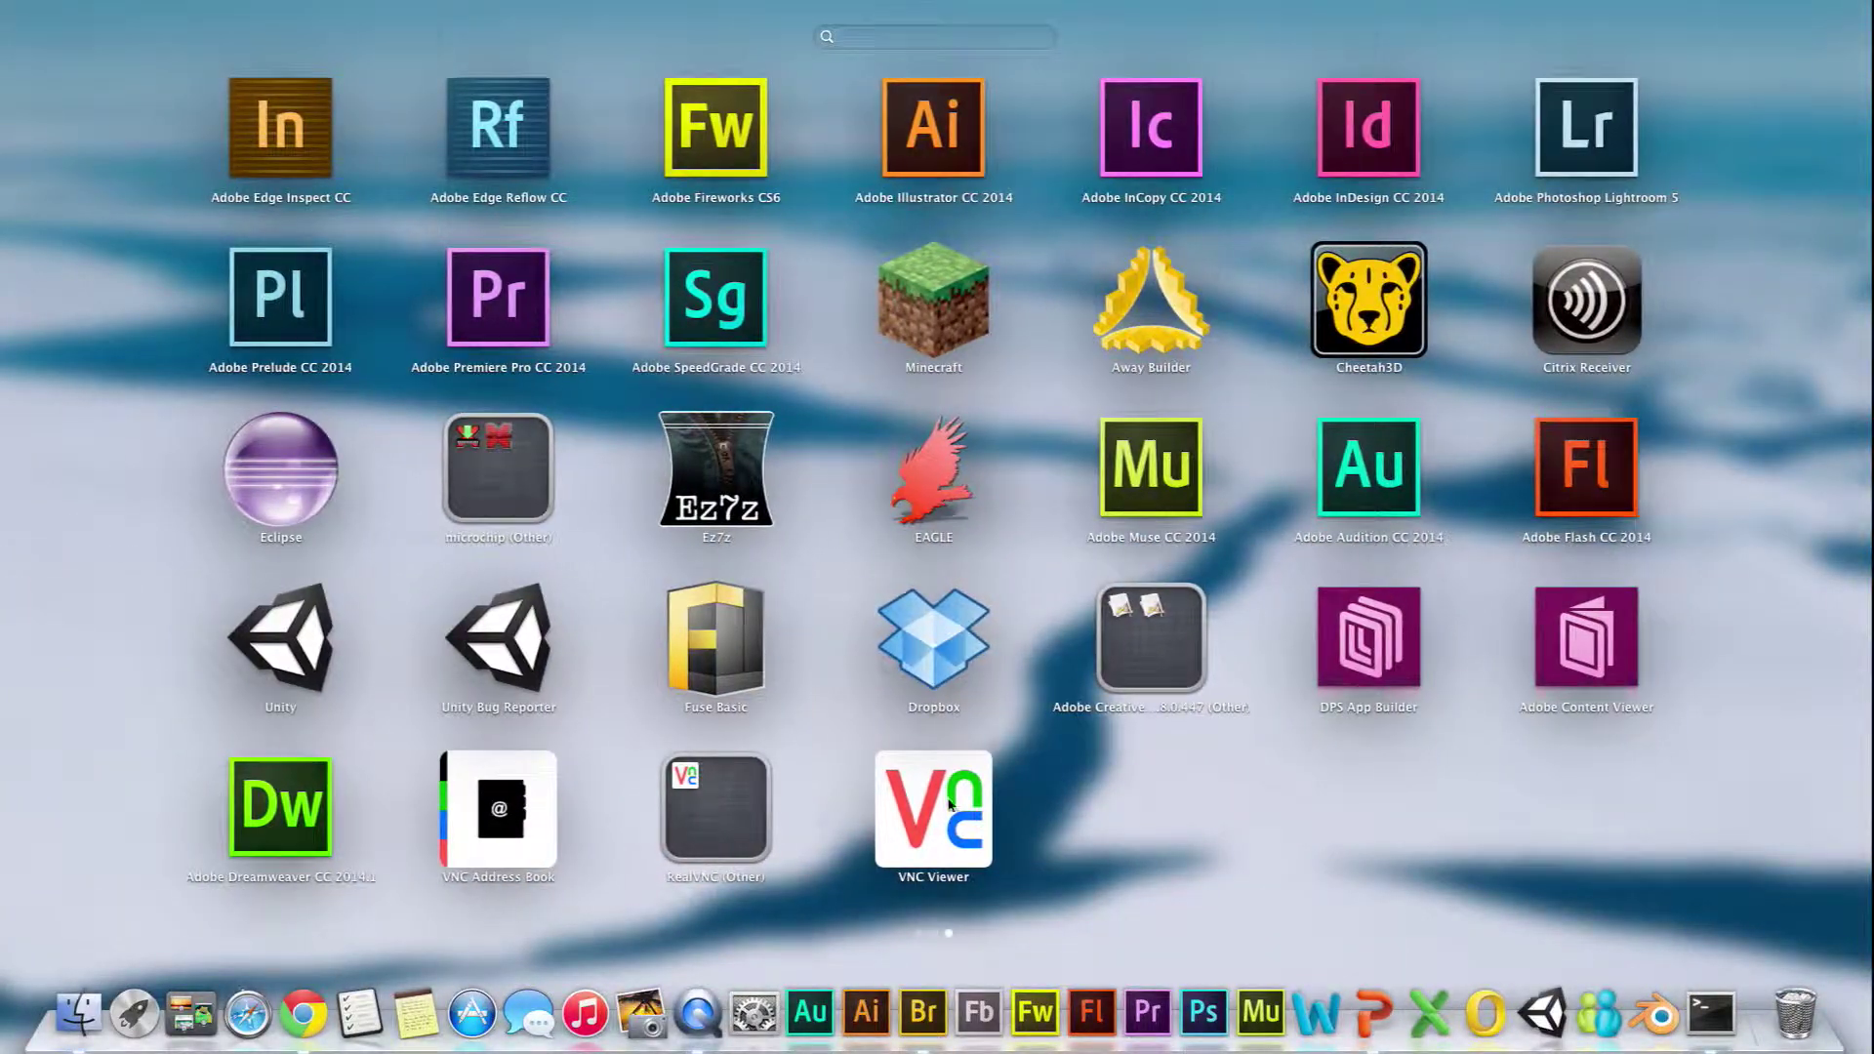
pyautogui.click(951, 795)
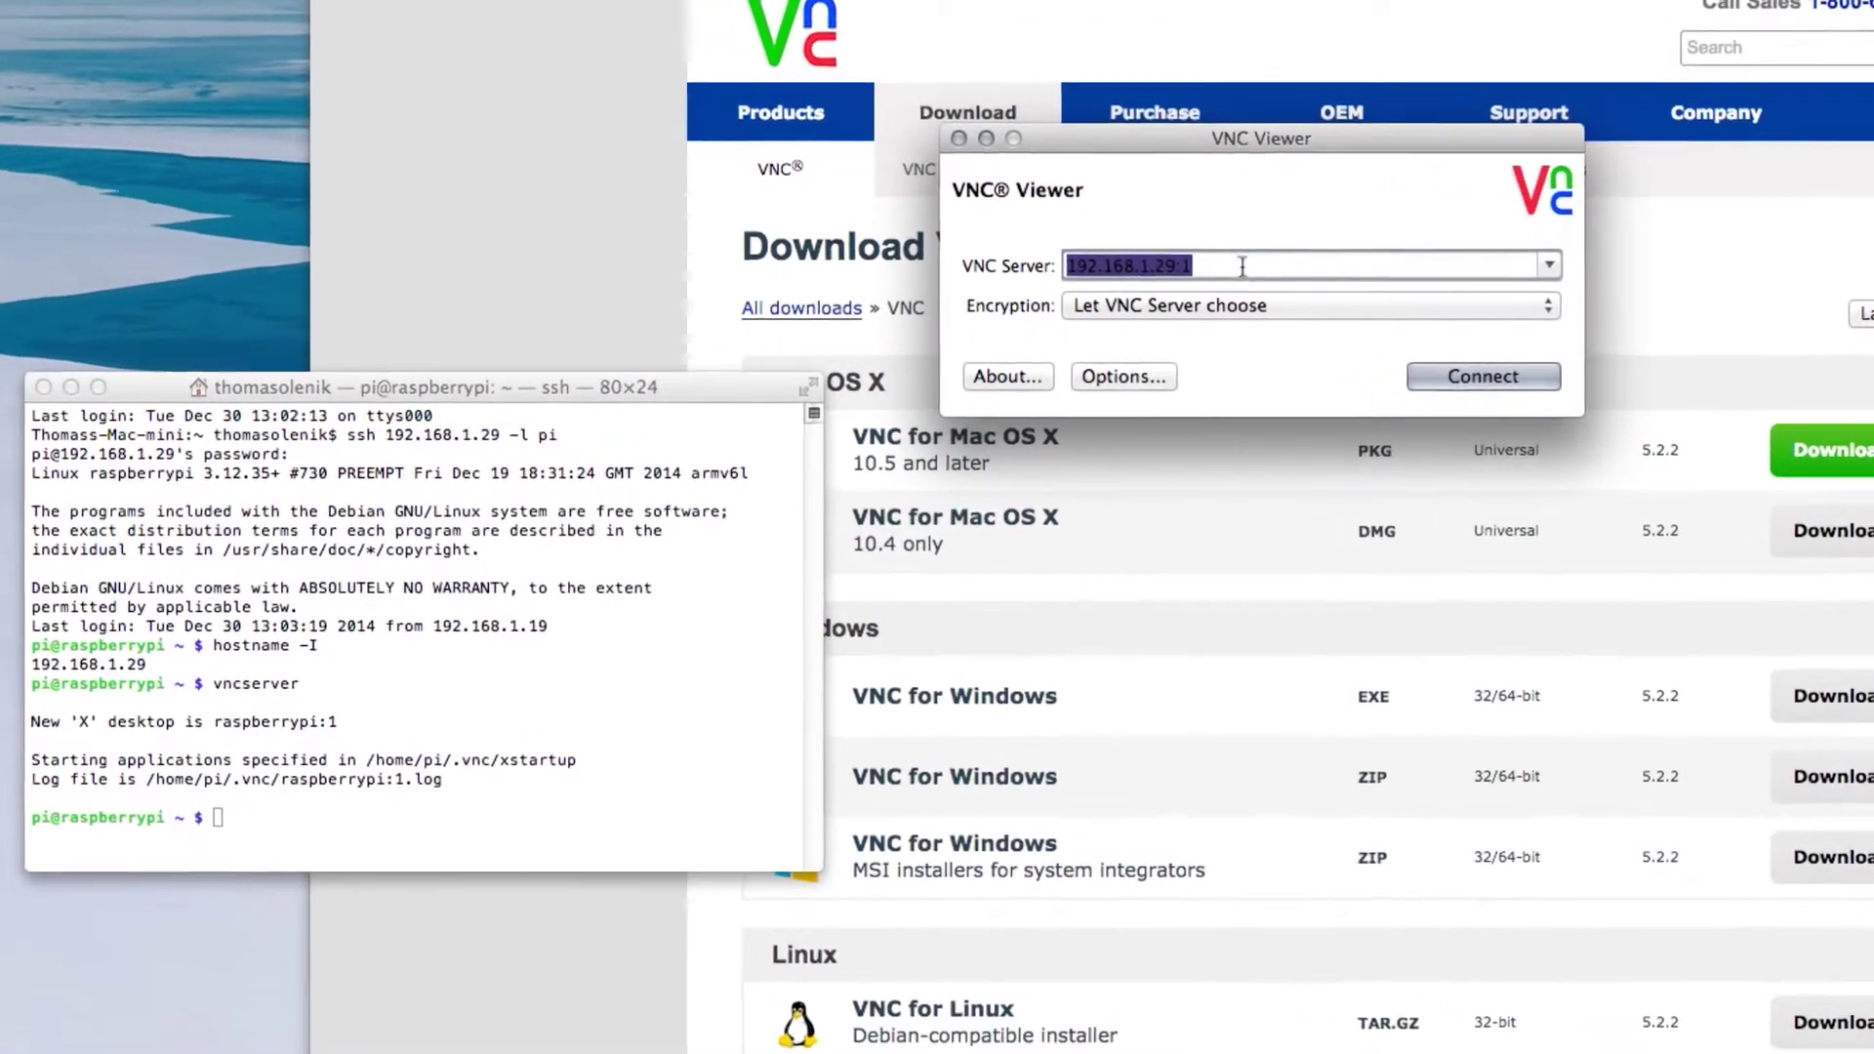
# - Enter 192.168.1.29:1 as the VNC server address and connect
pyautogui.click(1220, 267)
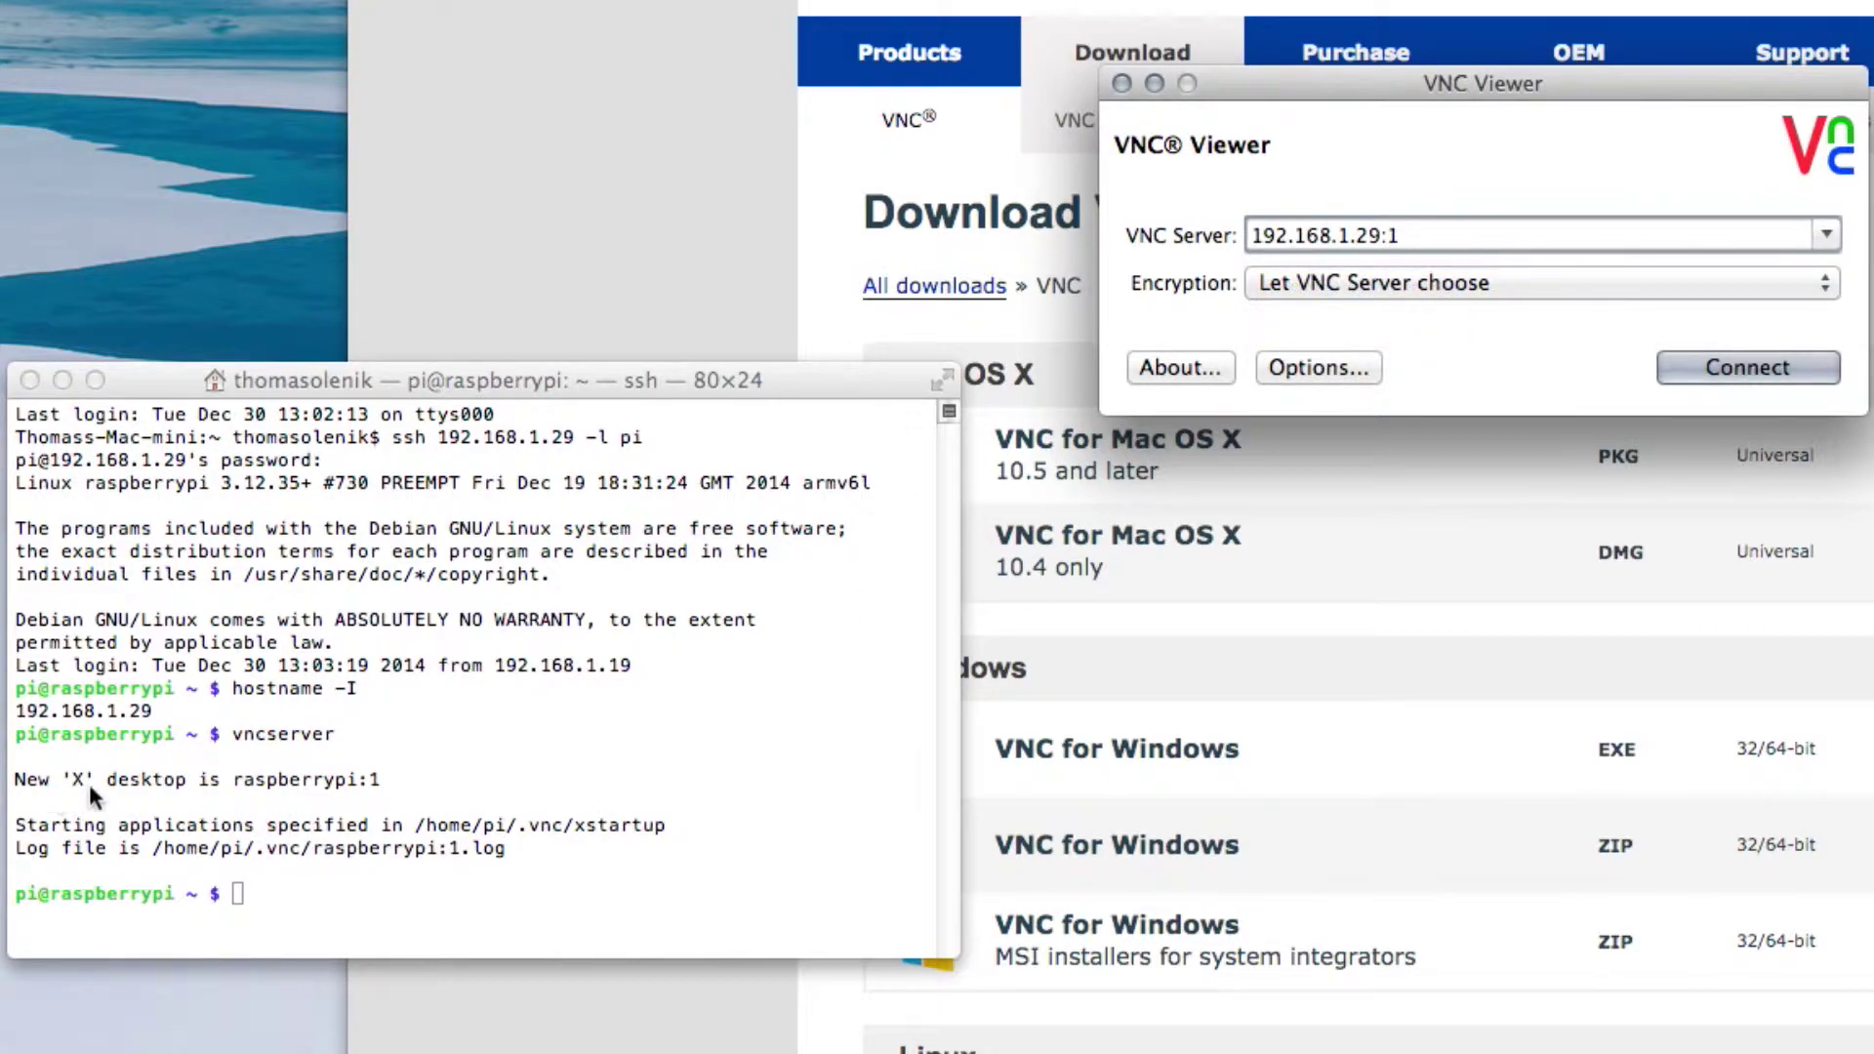
pyautogui.click(338, 789)
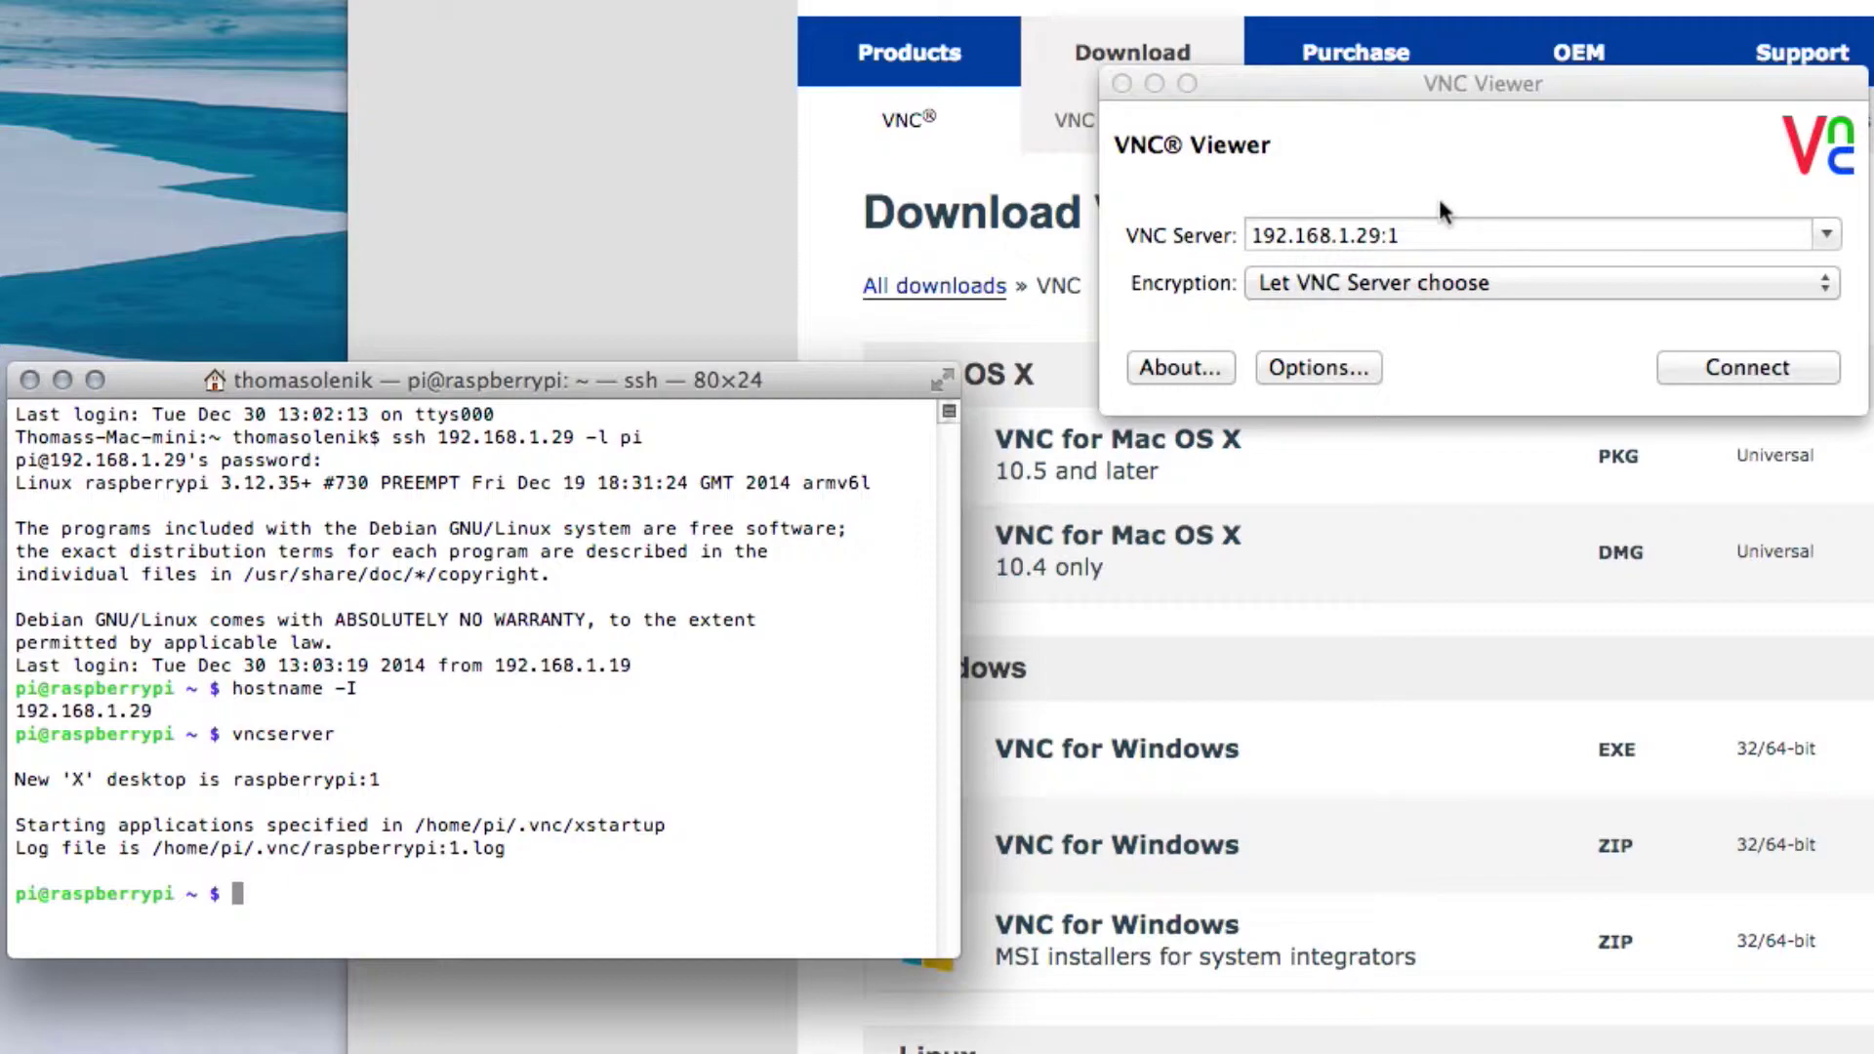
pyautogui.click(1782, 367)
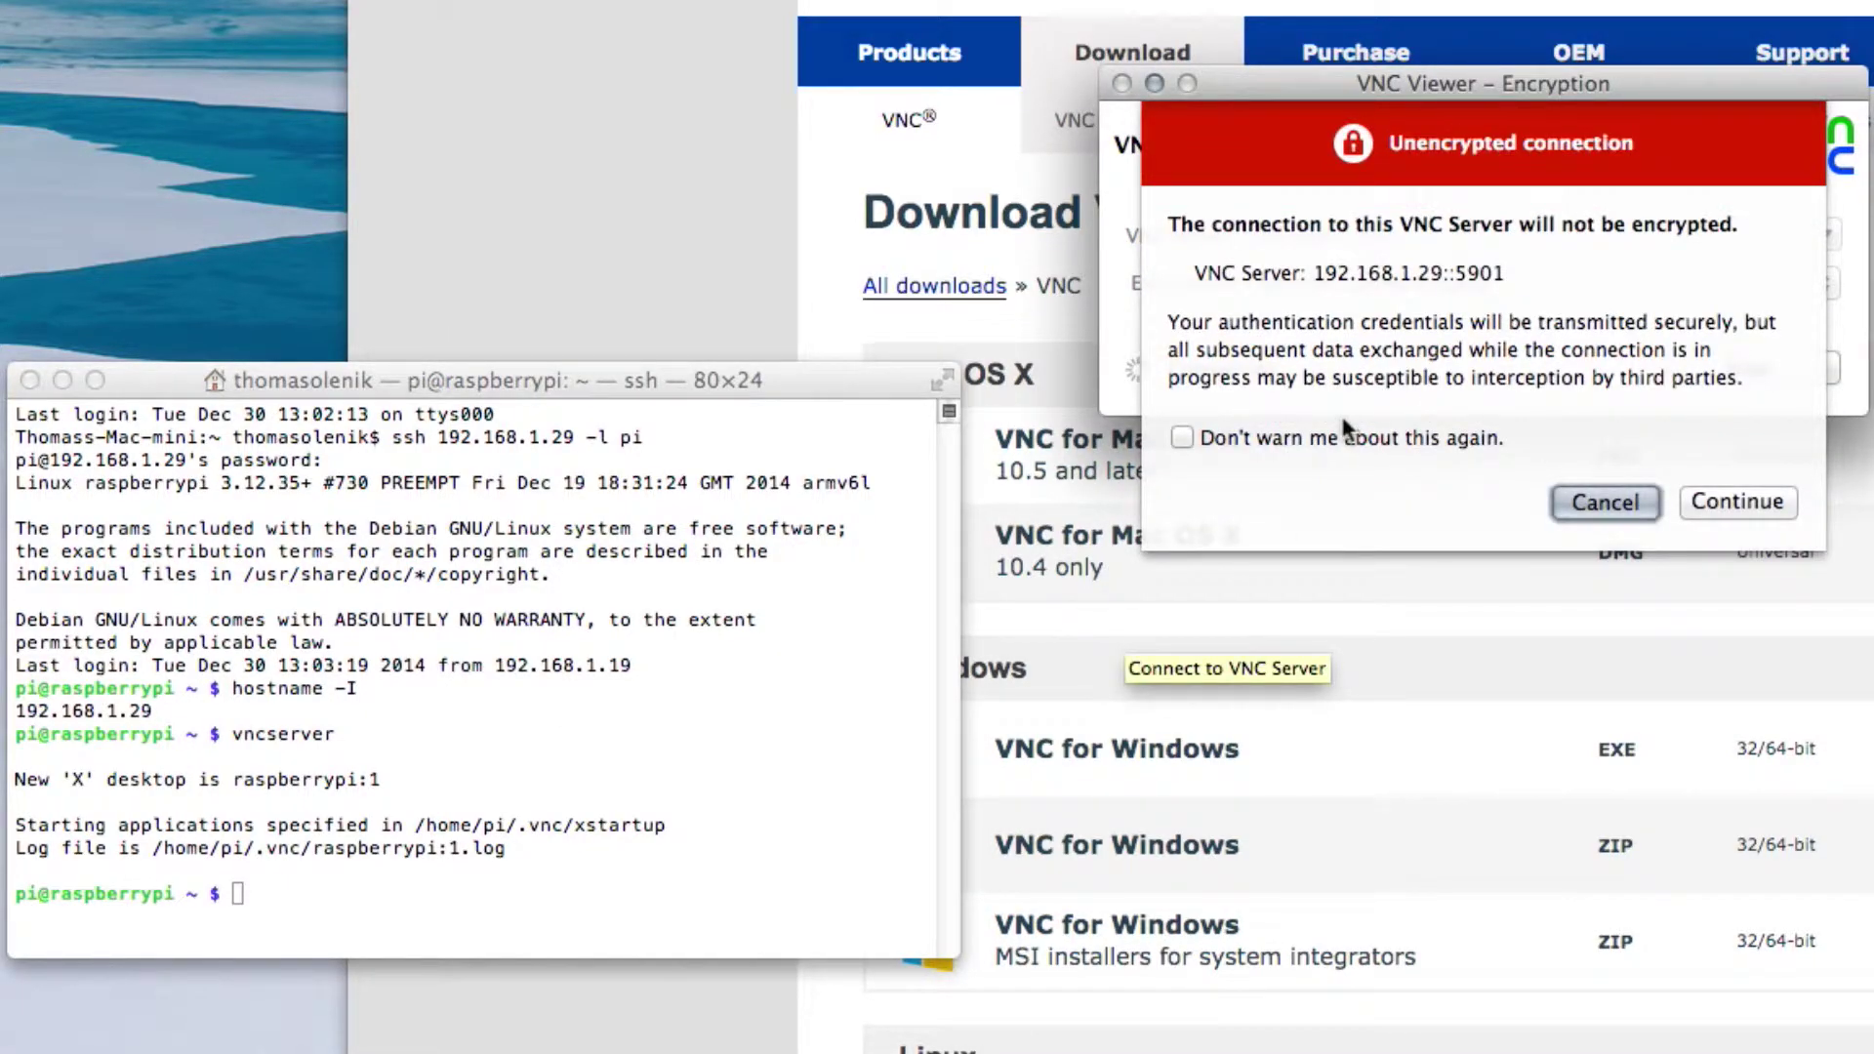
# - Accept the unencrypted connection warning and authenticate with the VNC password to view raspberrypi:1
pyautogui.click(1717, 501)
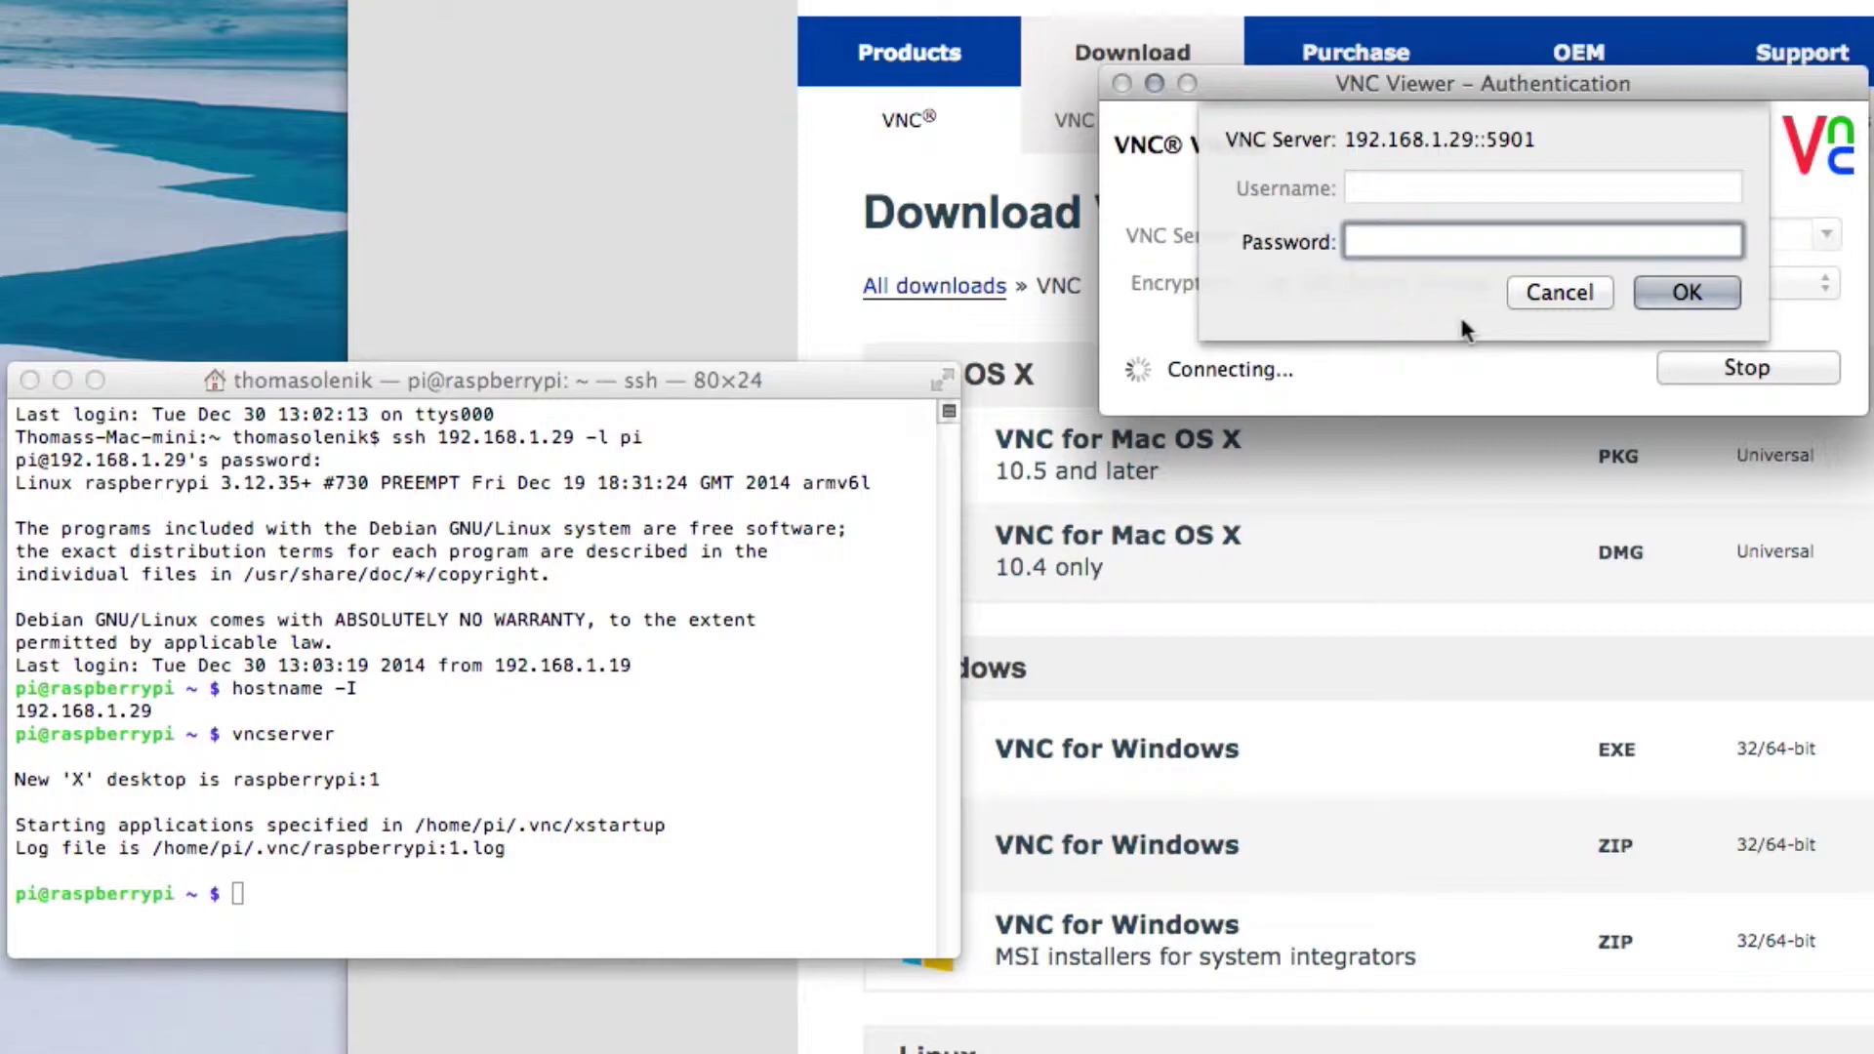
pyautogui.write('•••••••••')
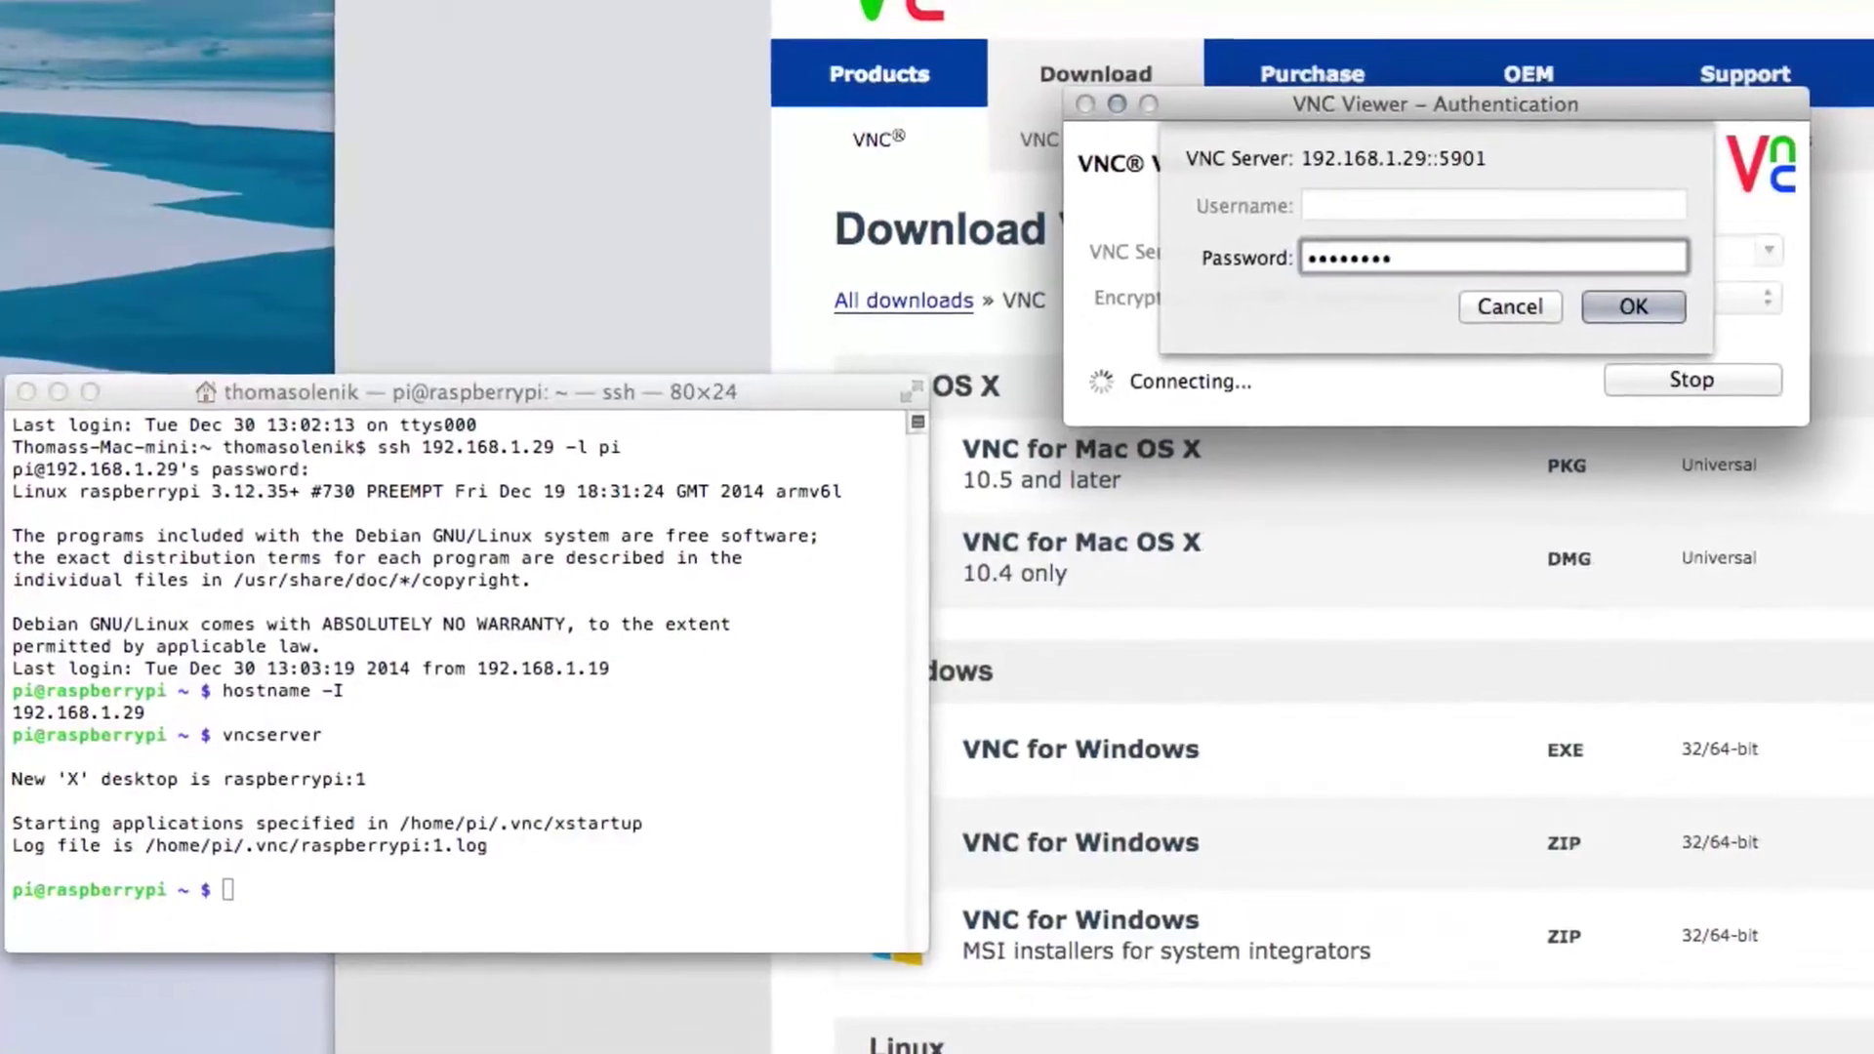
pyautogui.press('Return')
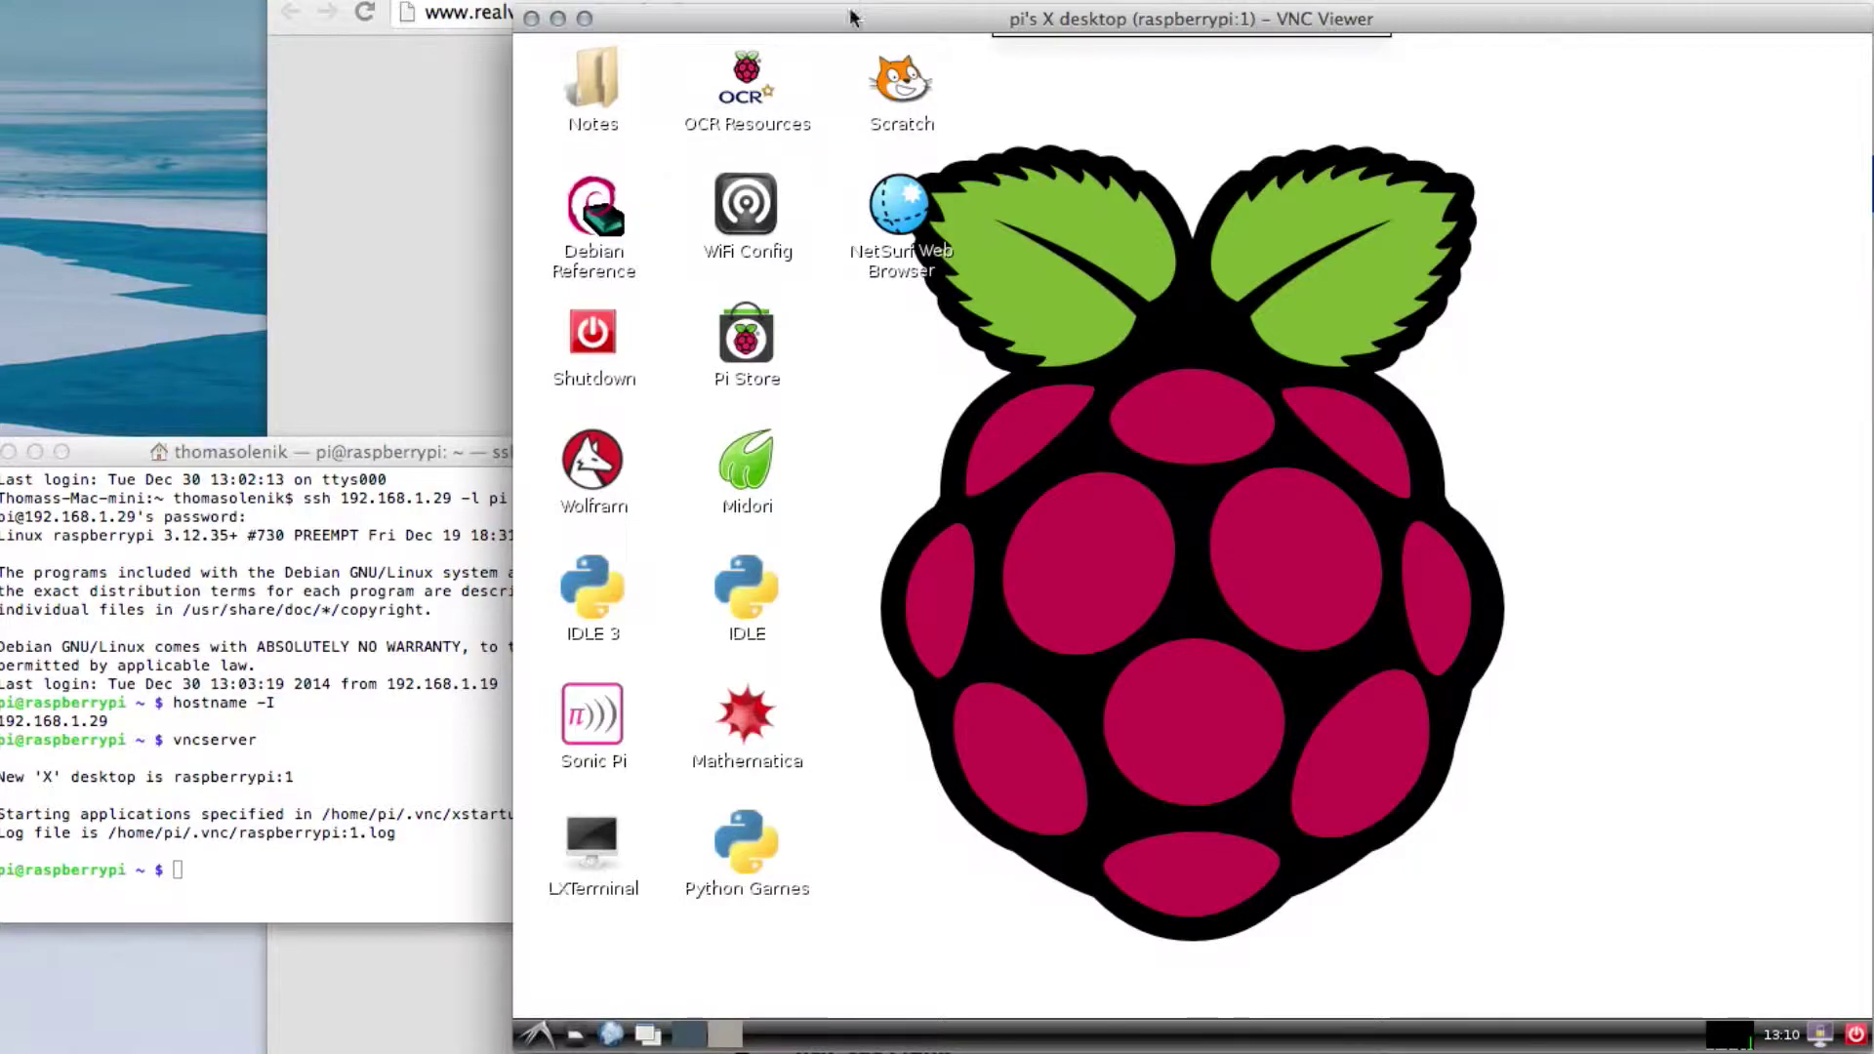
pyautogui.moveTo(849, 21); pyautogui.dragTo(796, 43)
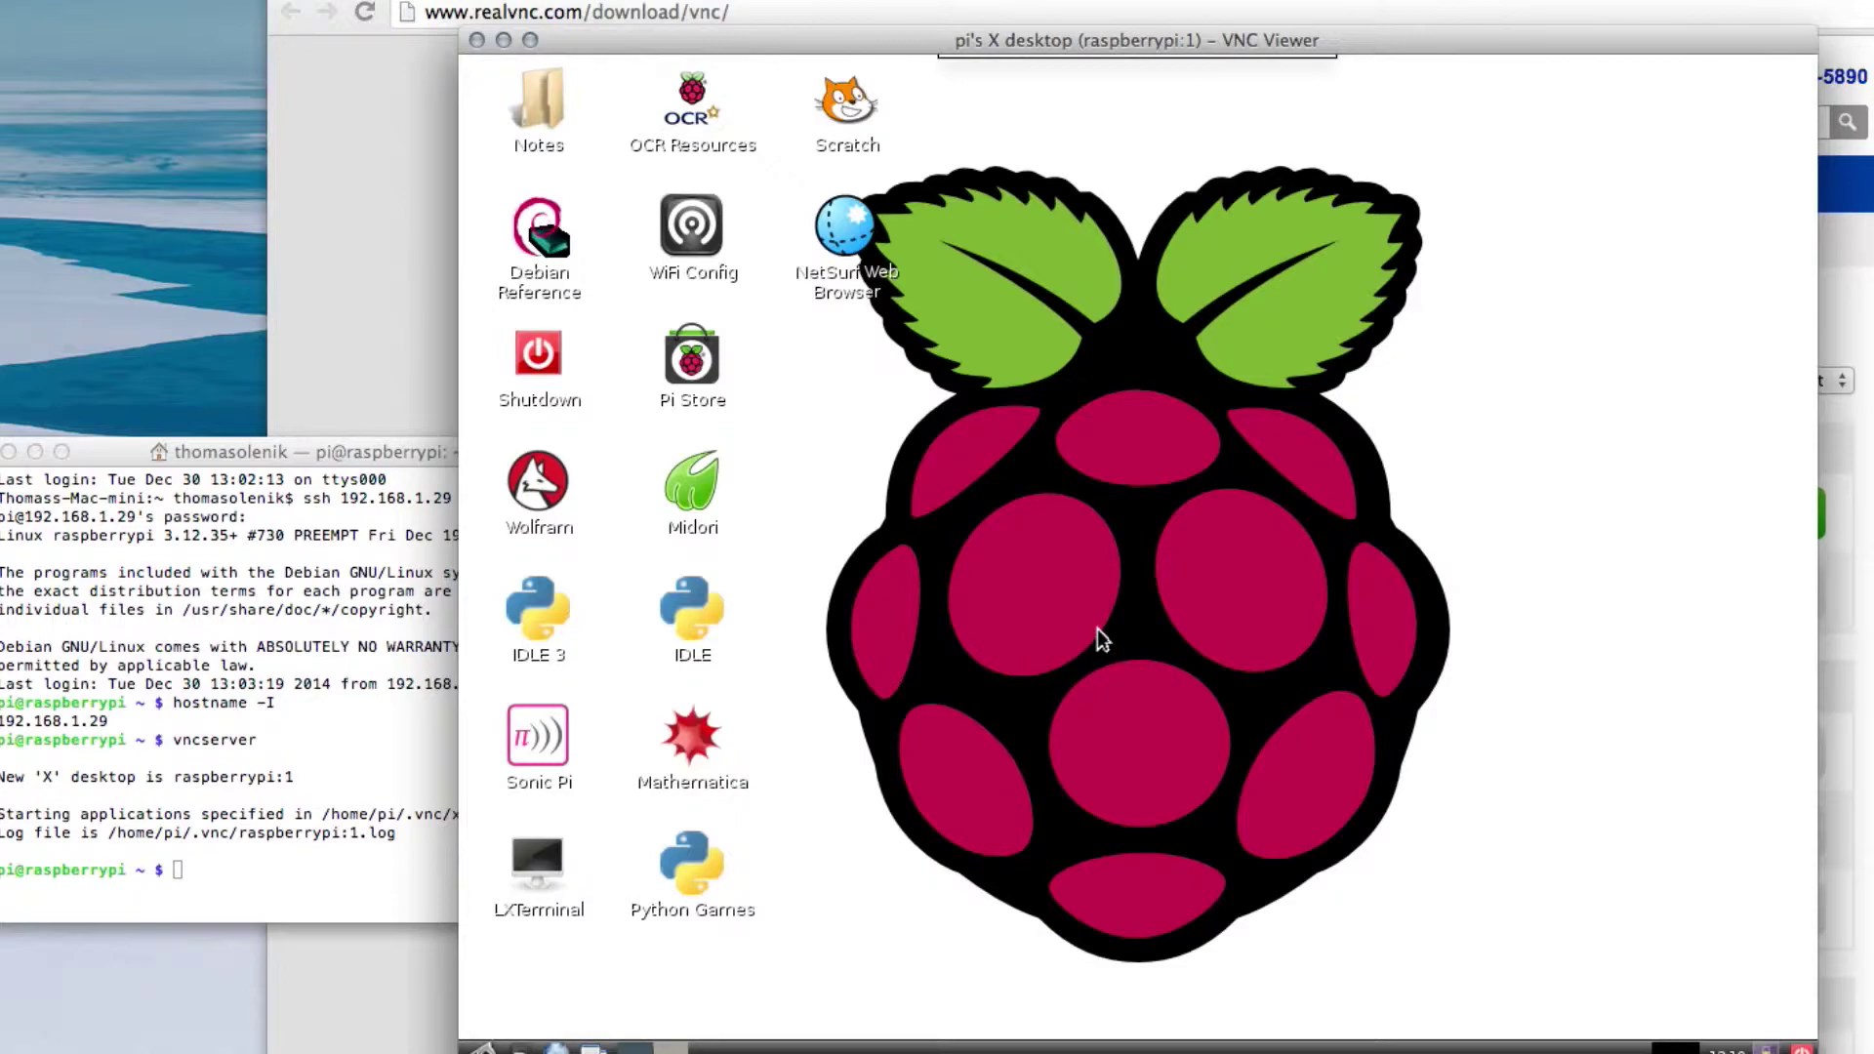
pyautogui.click(1100, 549)
pyautogui.doubleClick(537, 871)
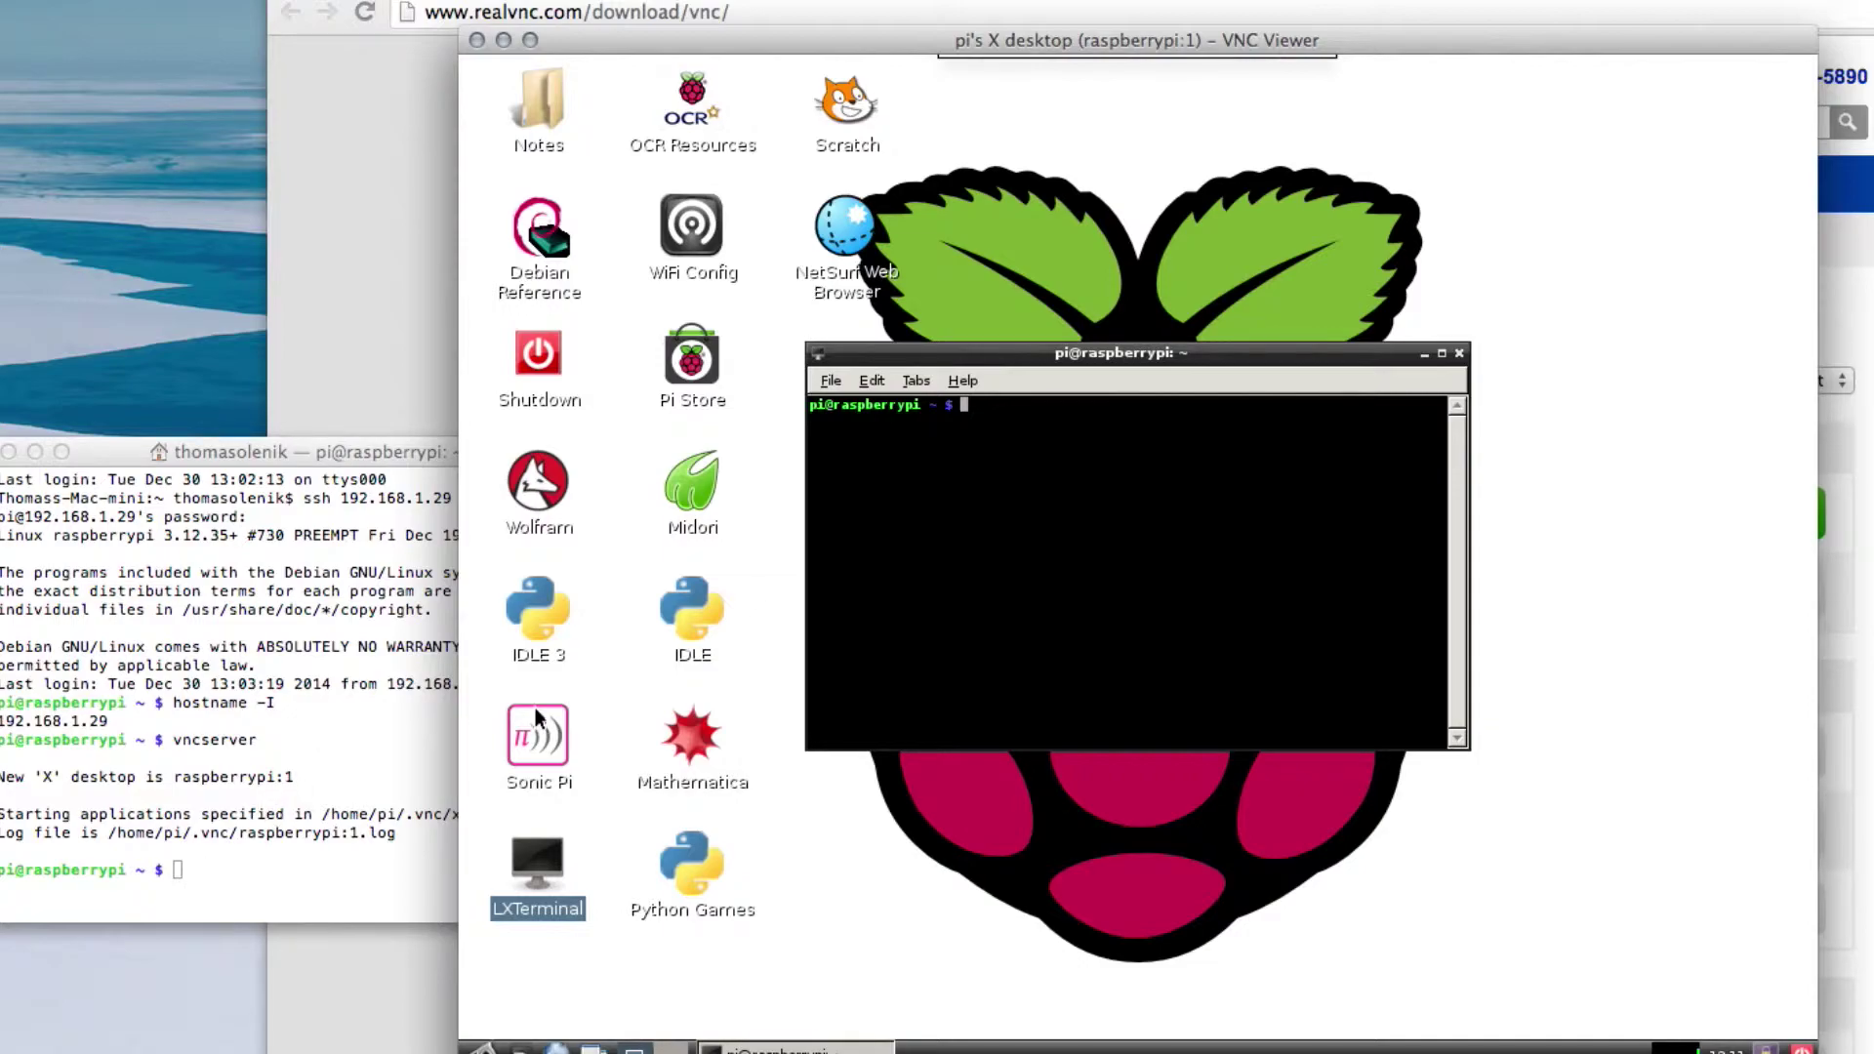
pyautogui.click(1458, 354)
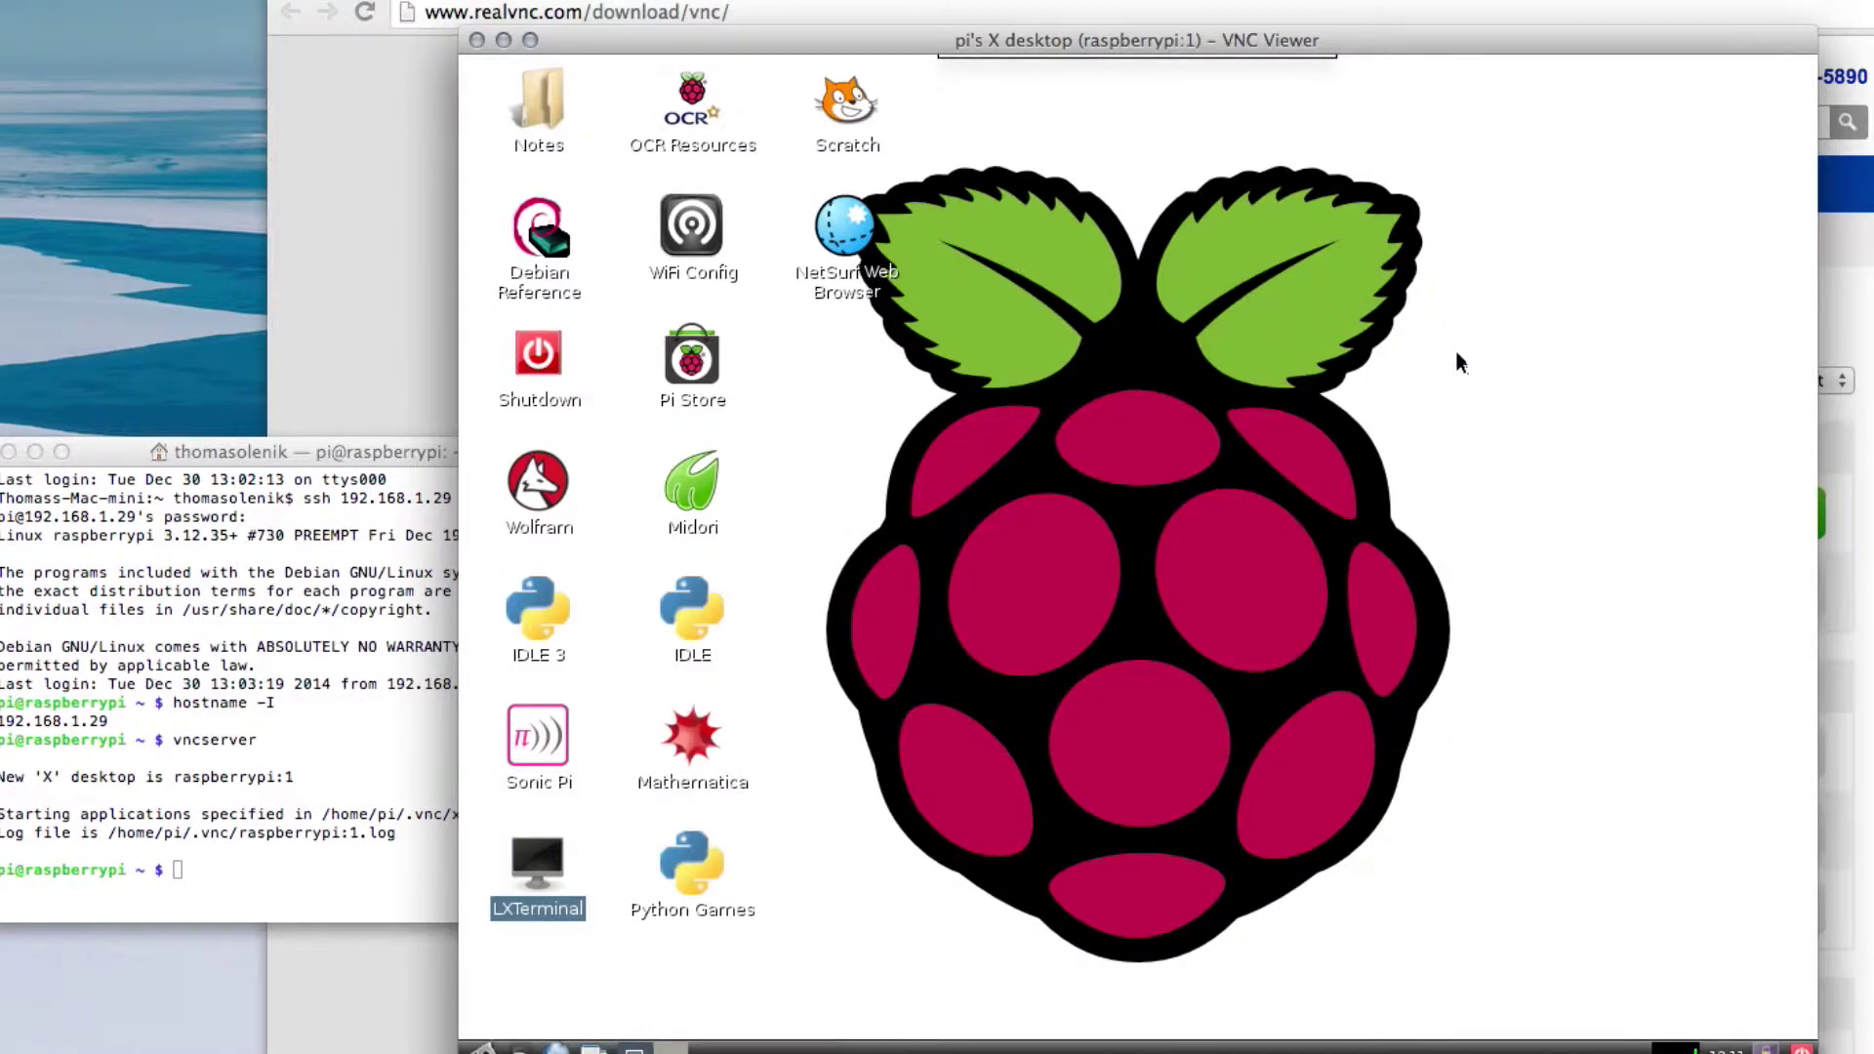
pyautogui.doubleClick(844, 227)
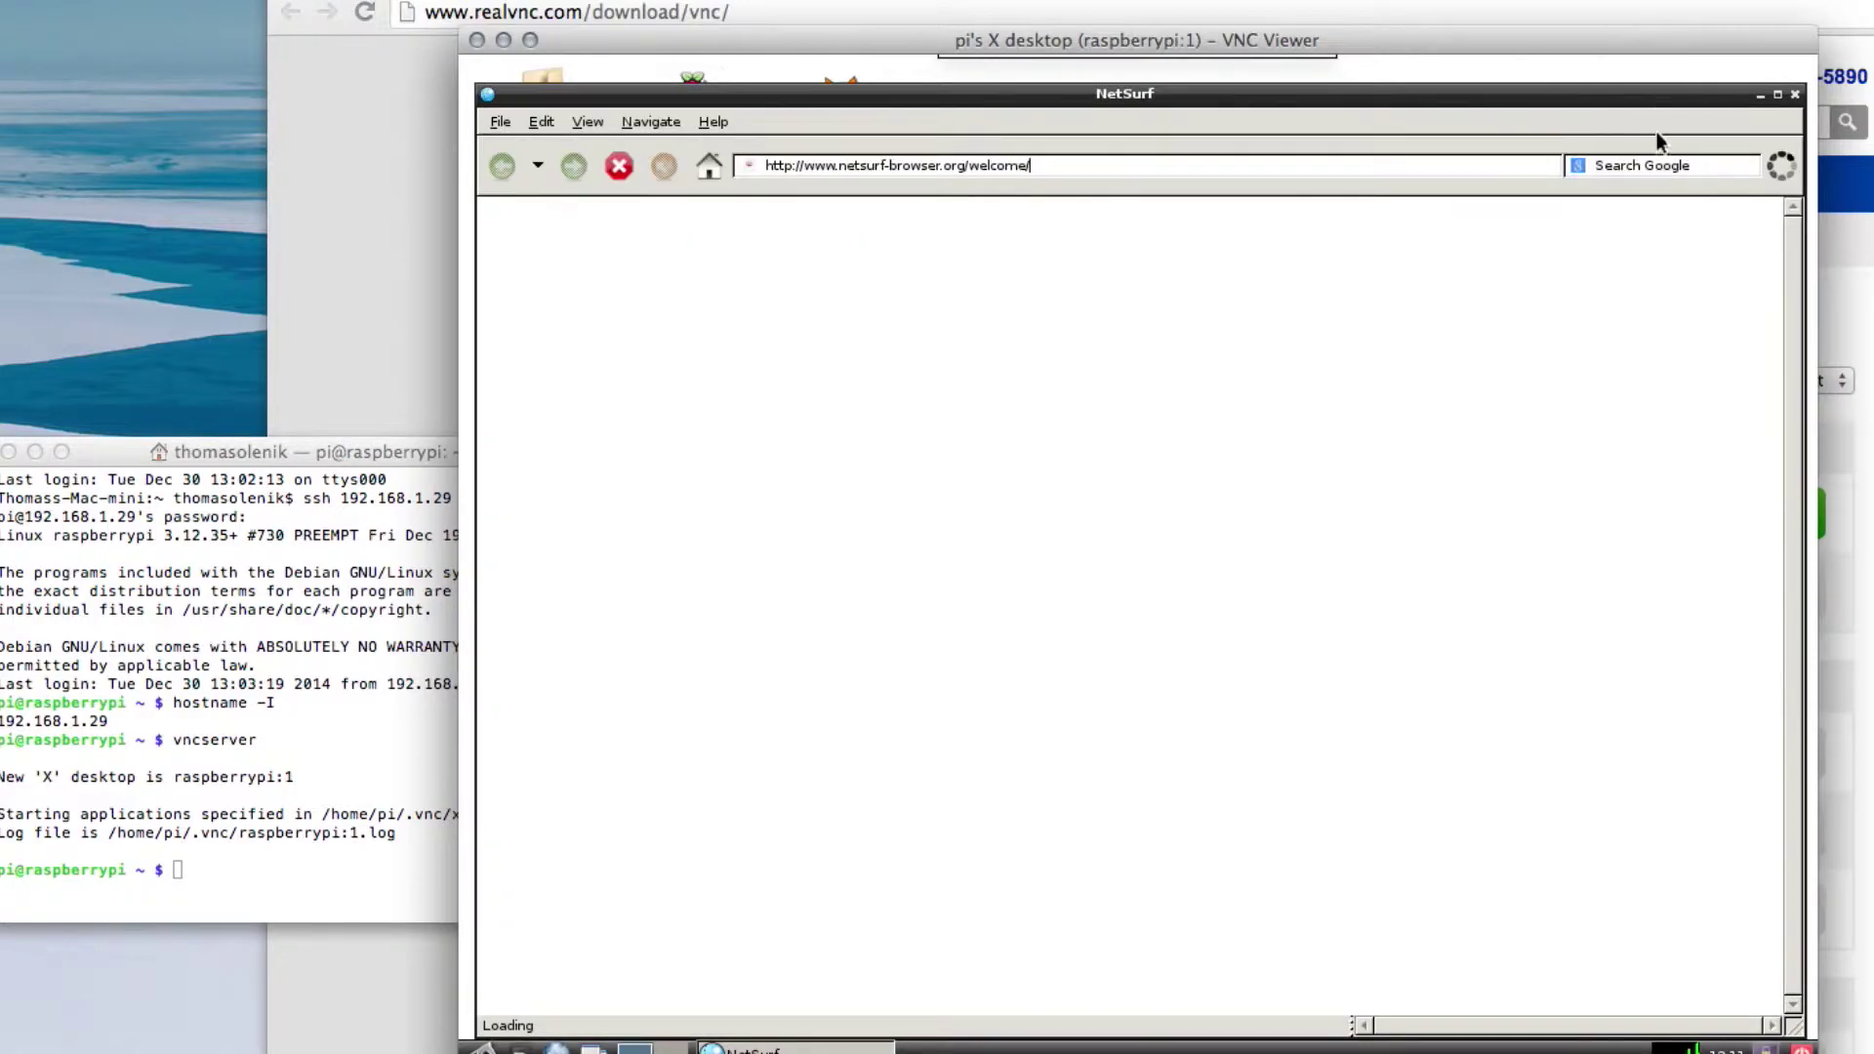
pyautogui.click(1793, 96)
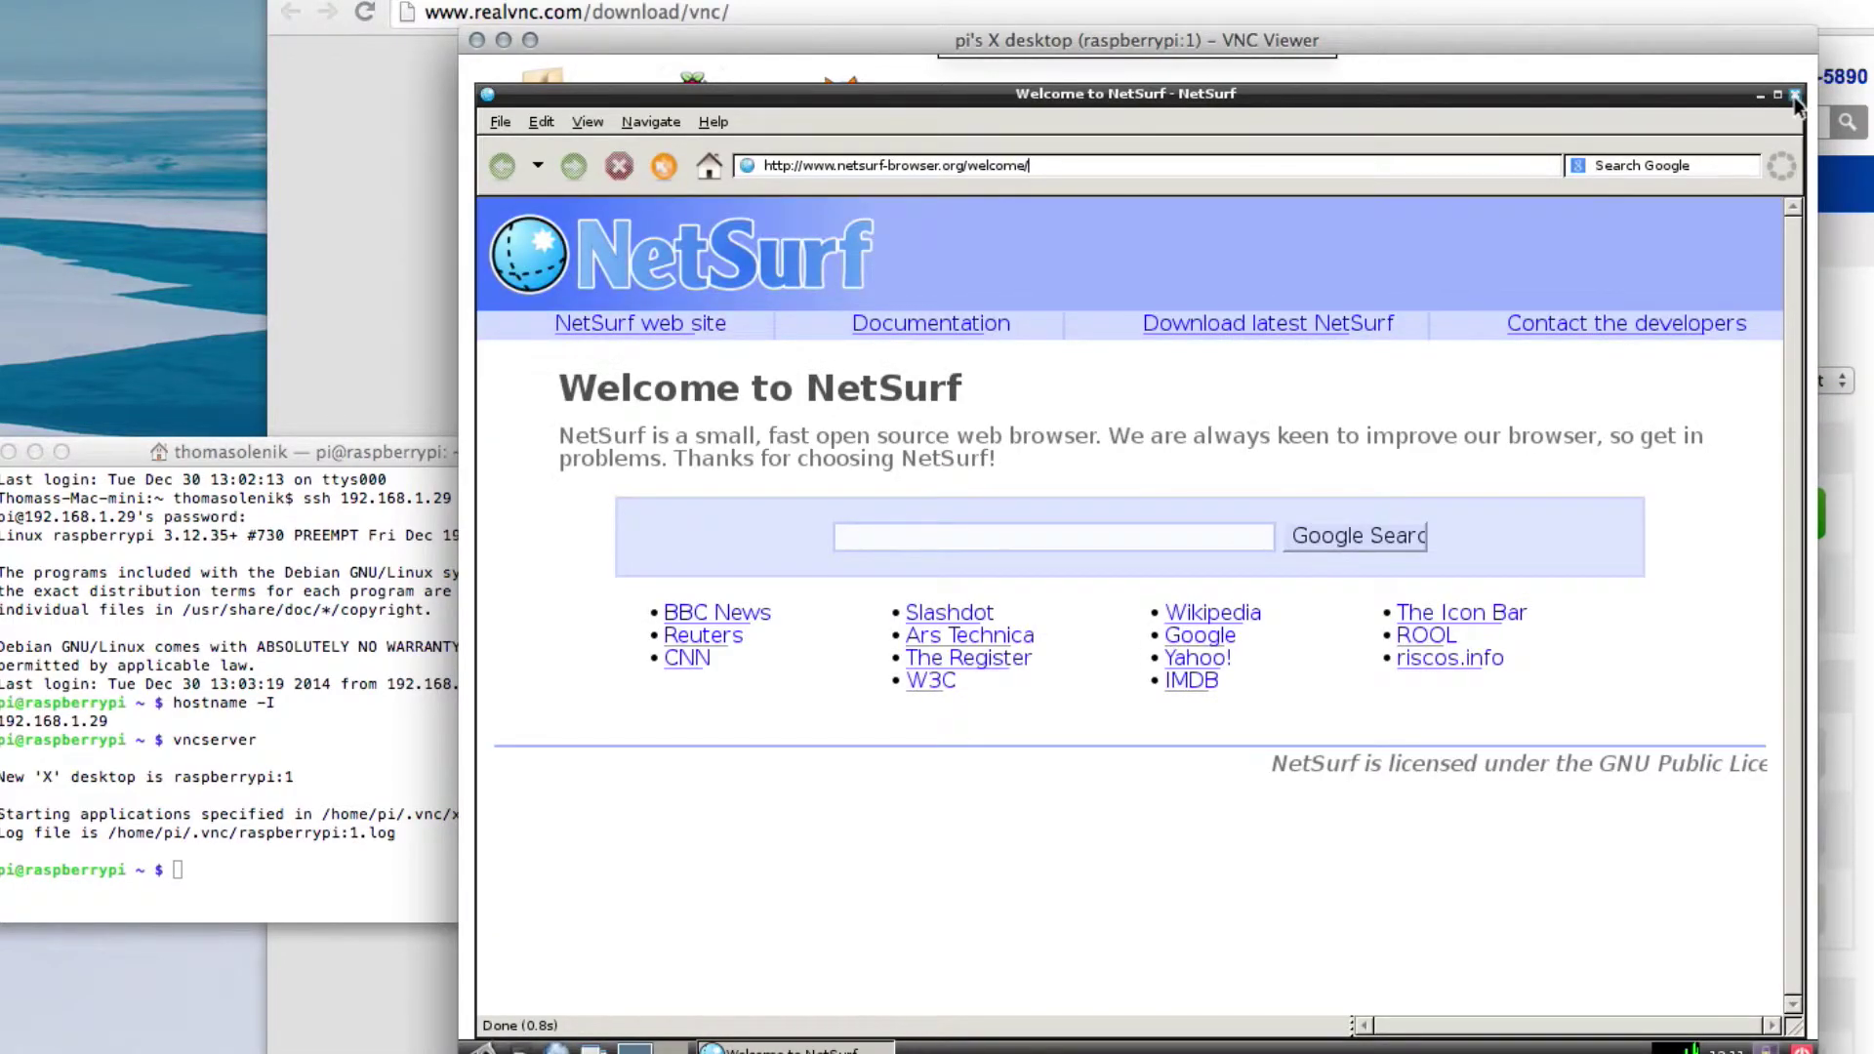